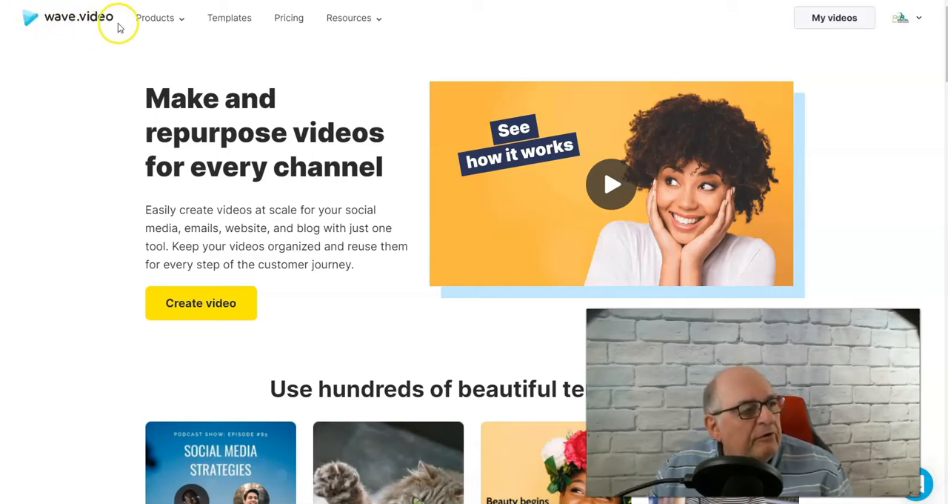
Open the Content Calendar product page from the site's product list
mouse_move(138, 22)
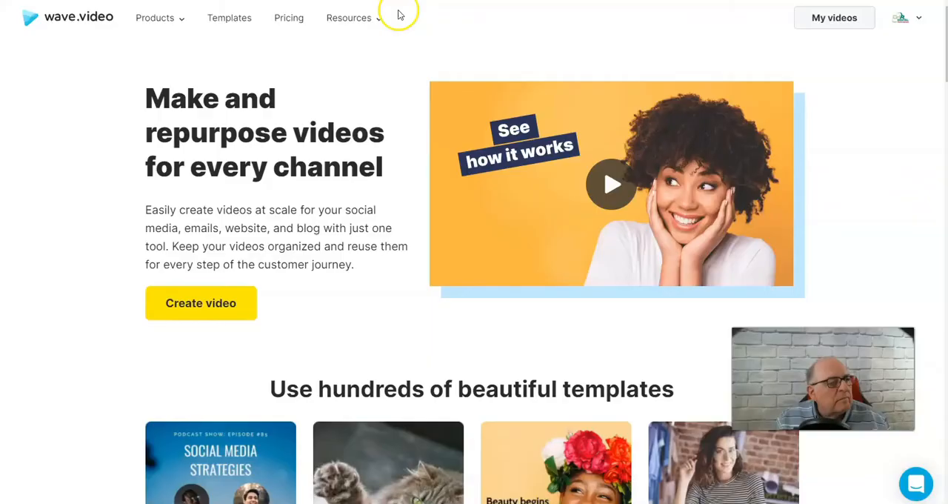
mouse_move(361, 28)
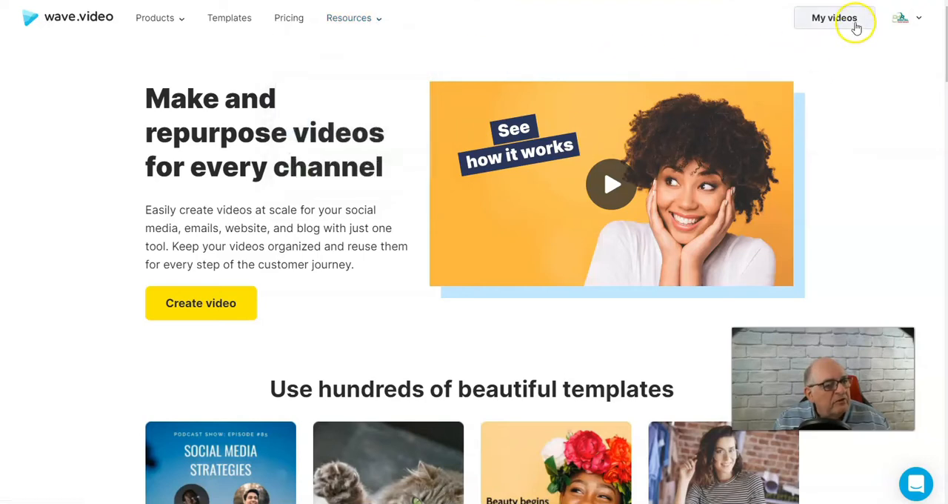
mouse_move(143, 25)
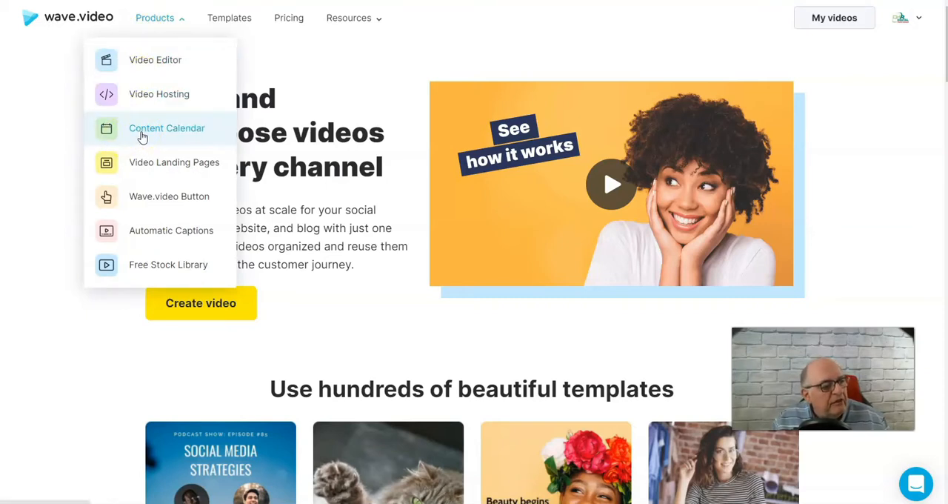
left_click(142, 129)
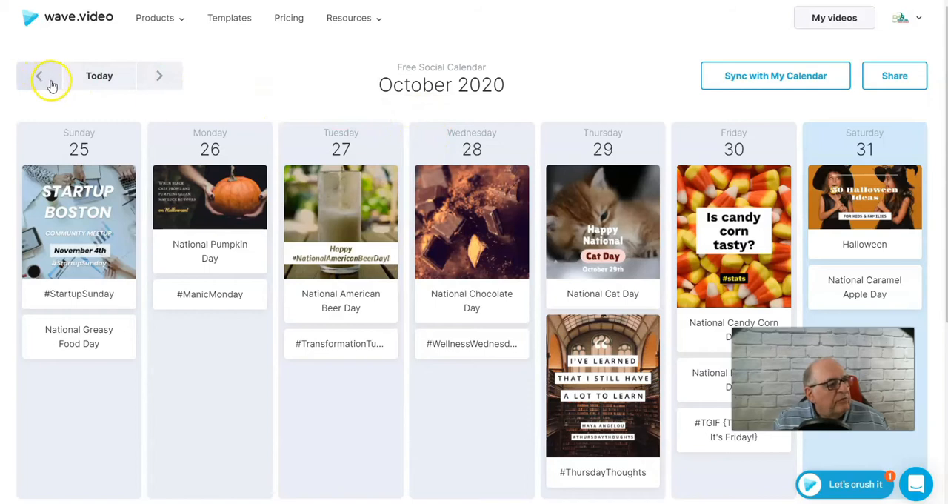
Open the National Caramel Apple Day idea for Saturday, October 31, and start creating a video from it
mouse_move(861, 200)
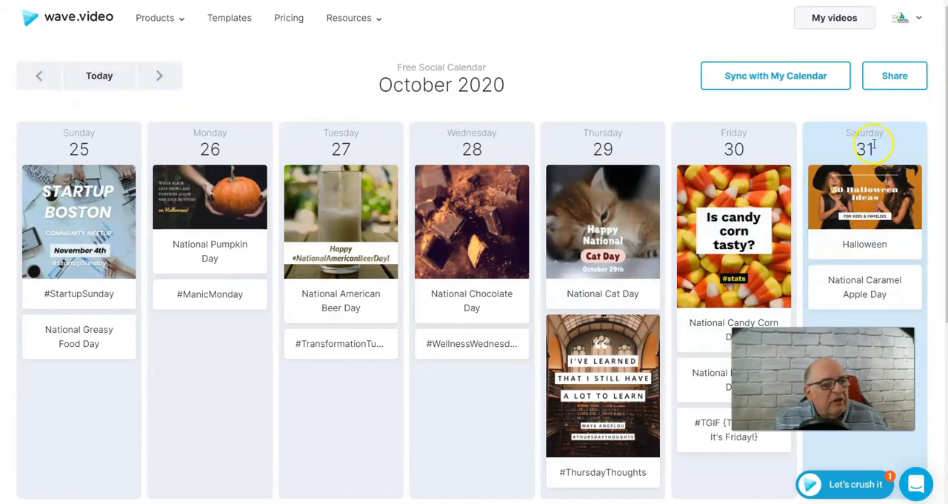
mouse_move(894, 182)
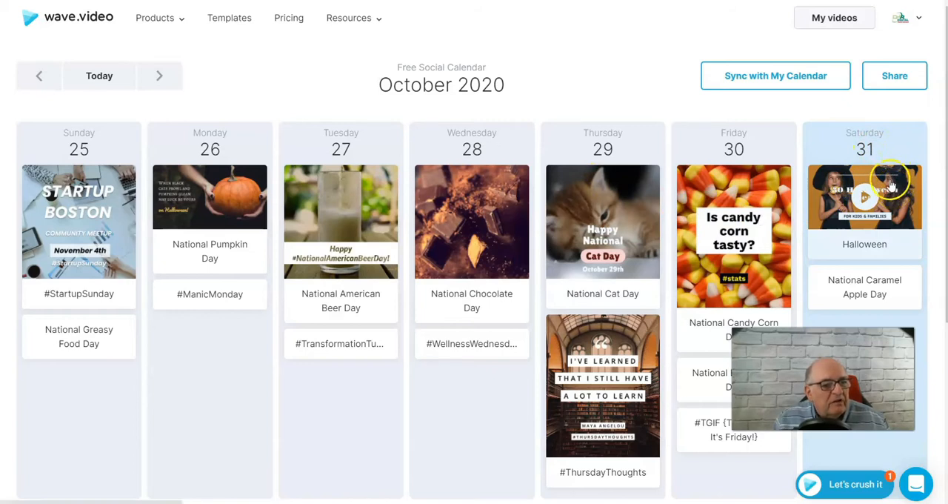
scroll(900, 176, "down", 1)
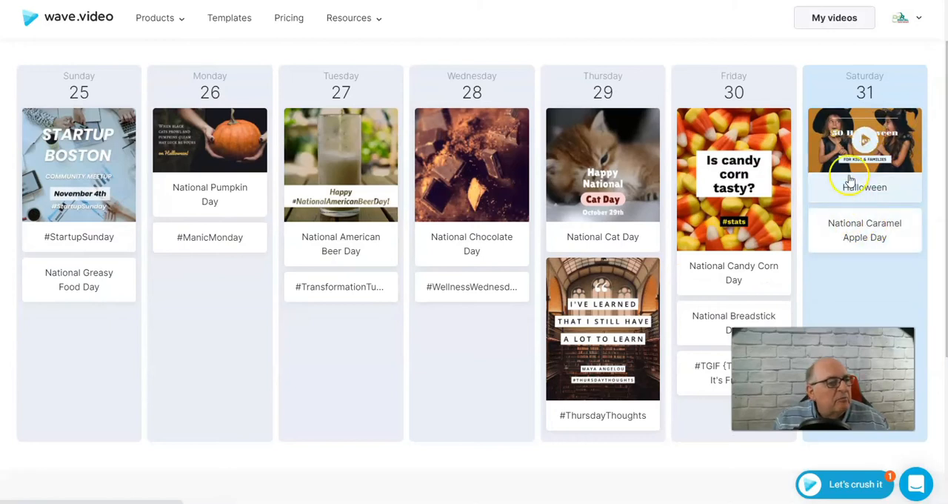
left_click(852, 232)
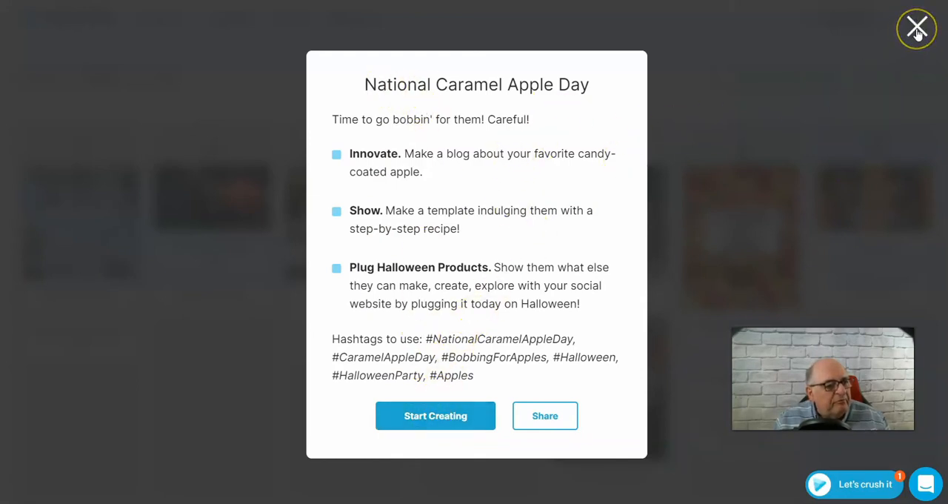
left_click(437, 417)
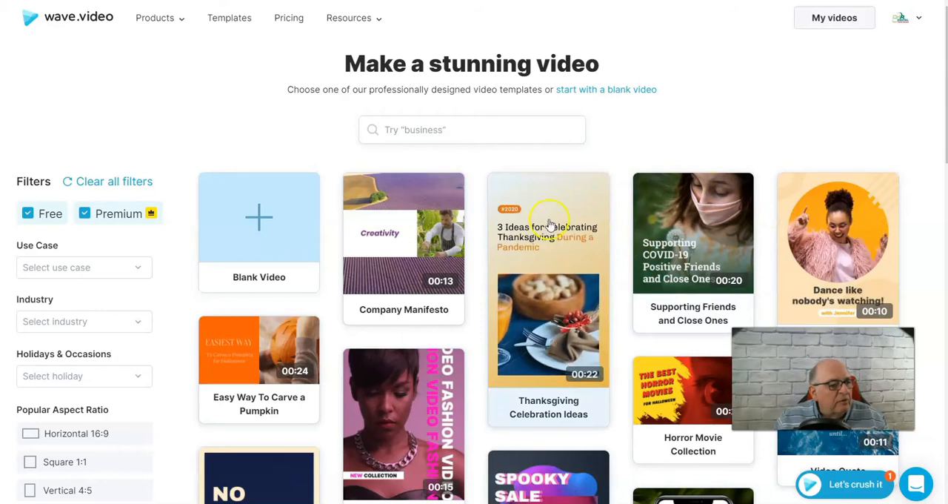
Find the Halloween Ideas for Kids and Families template in the gallery and choose to edit it
scroll(385, 287, "down", 1)
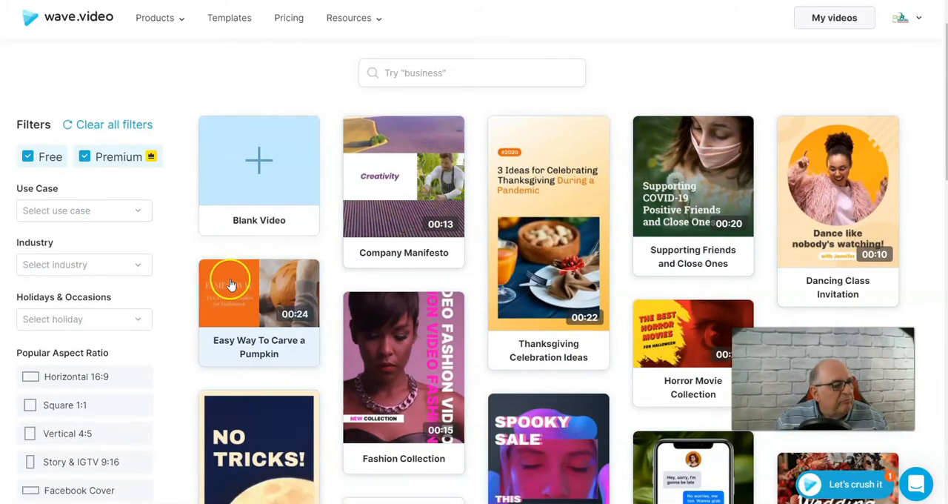
scroll(236, 288, "down", 3)
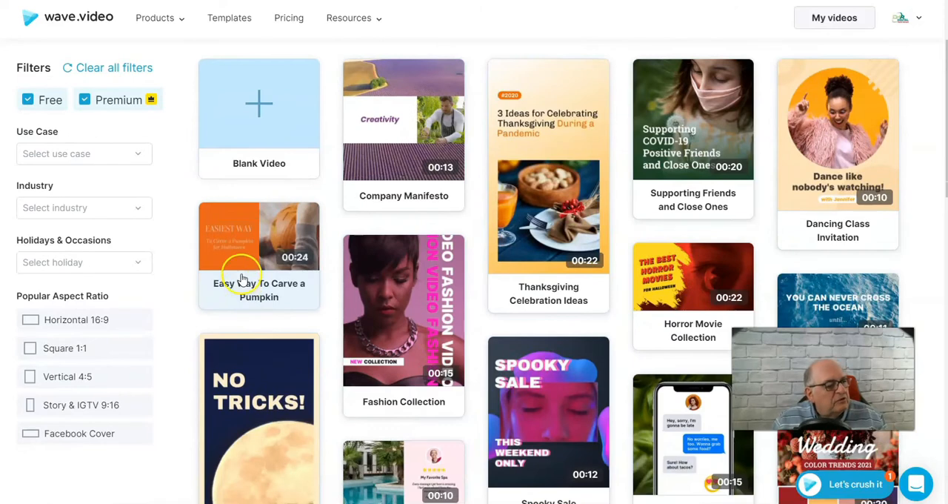
scroll(244, 296, "down", 3)
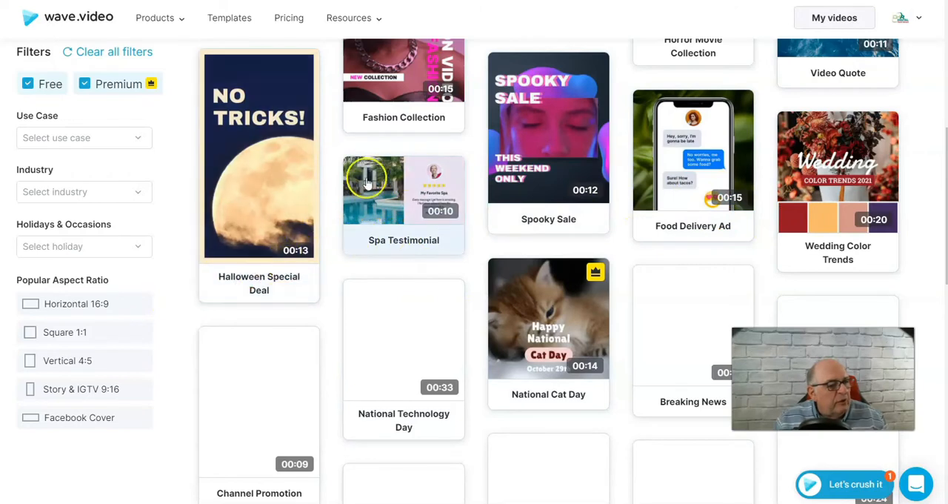
scroll(800, 275, "down", 5)
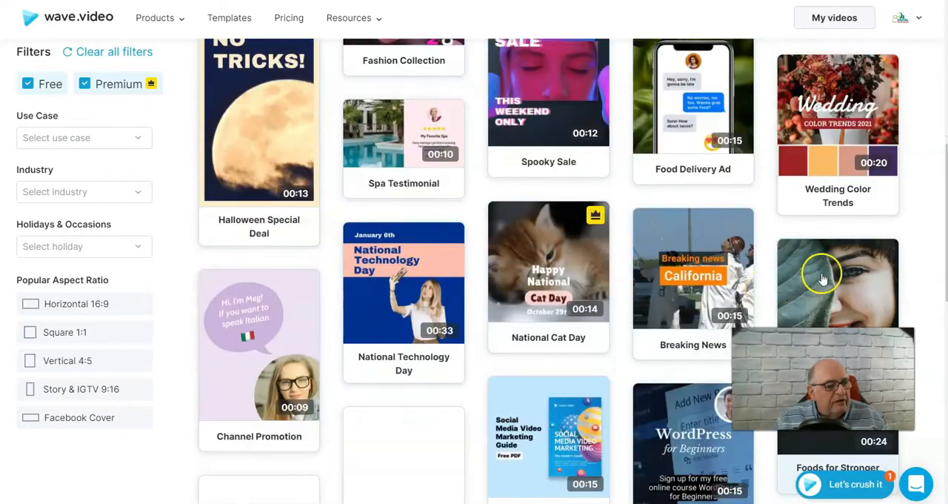
scroll(578, 349, "down", 1)
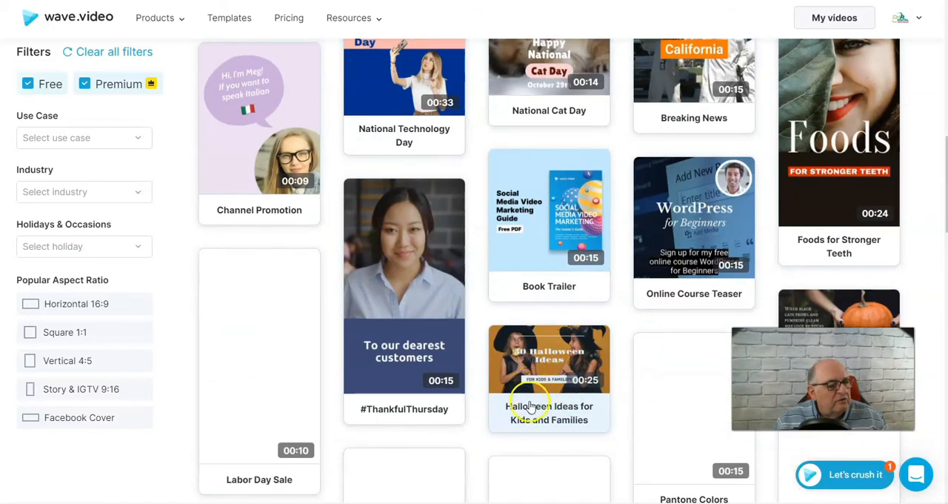
left_click(536, 376)
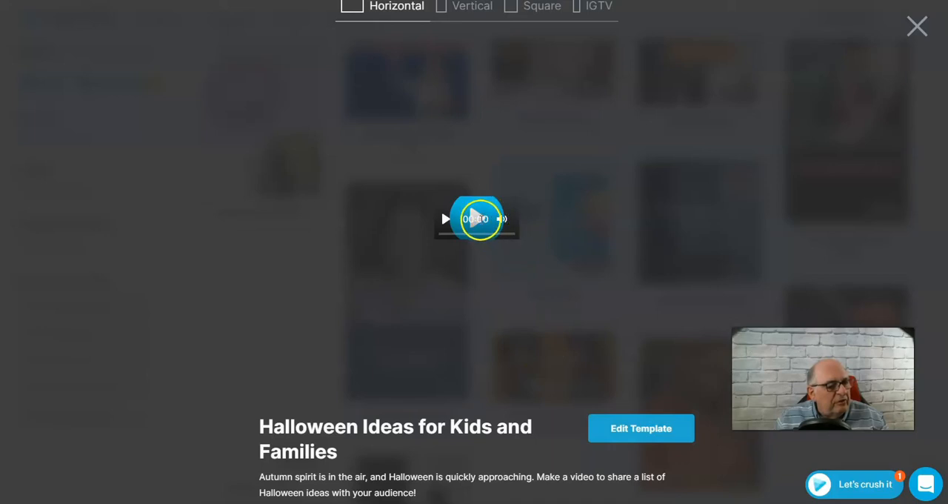
left_click(628, 420)
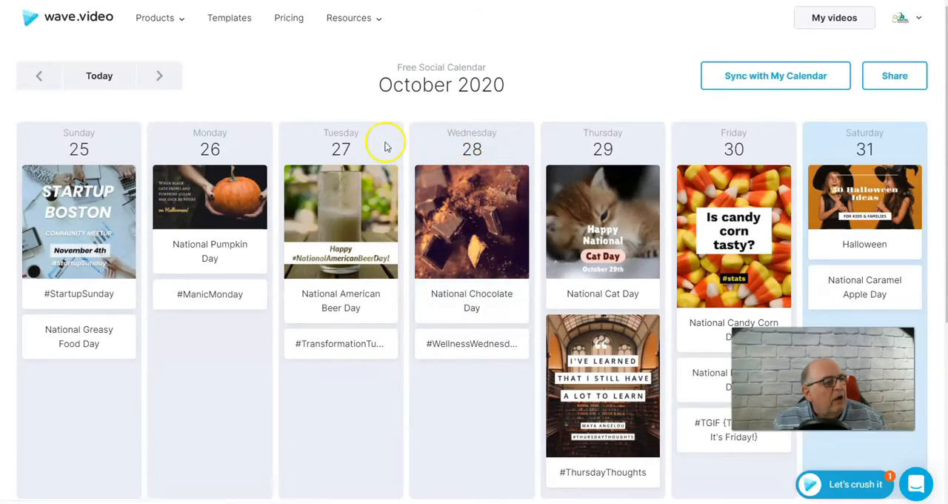
Go back through the social calendar to the week of September 20, 2020, and view the calendar sync options
left_click(41, 75)
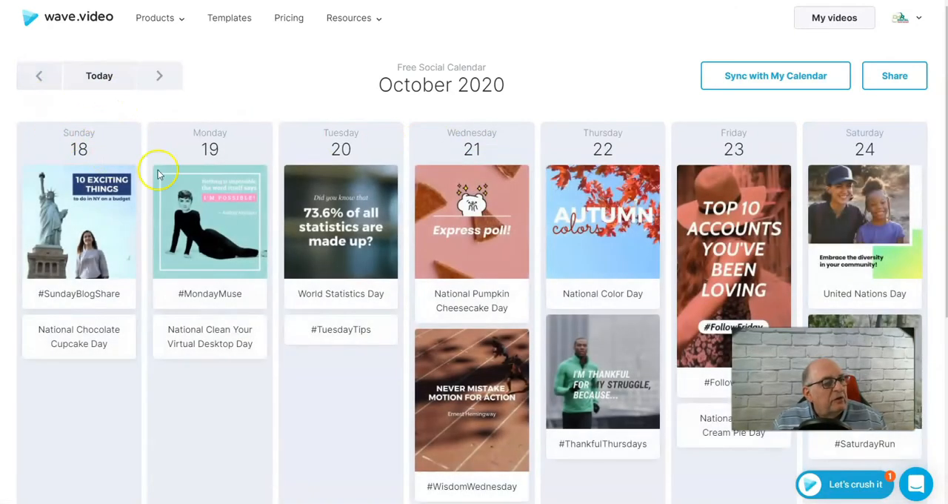
left_click(42, 74)
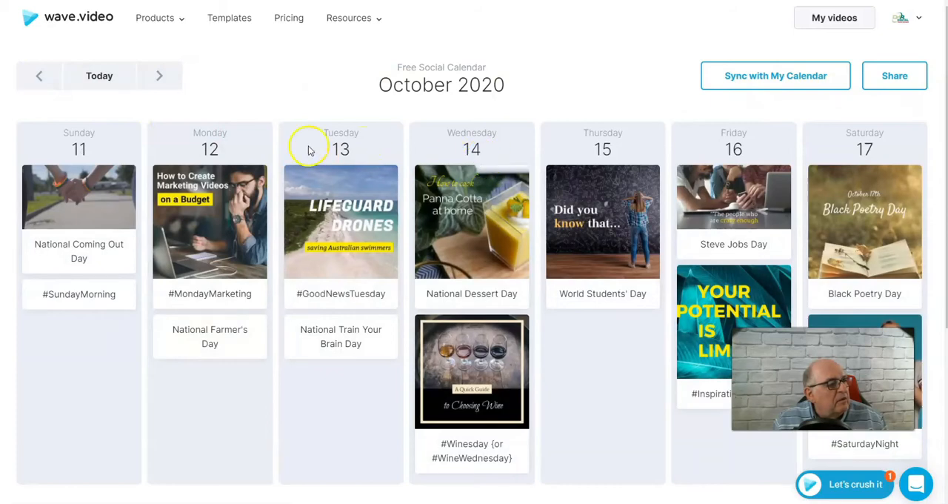
scroll(387, 123, "down", 3)
scroll(385, 231, "up", 3)
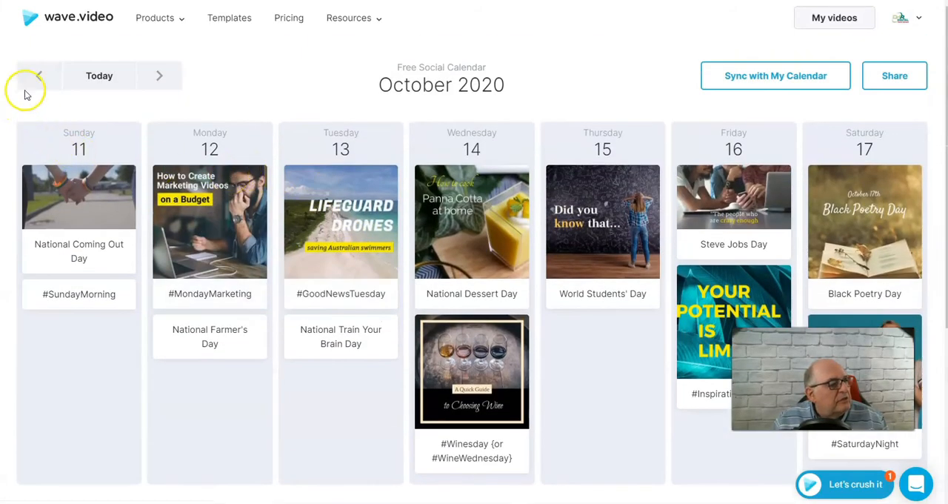
left_click(39, 77)
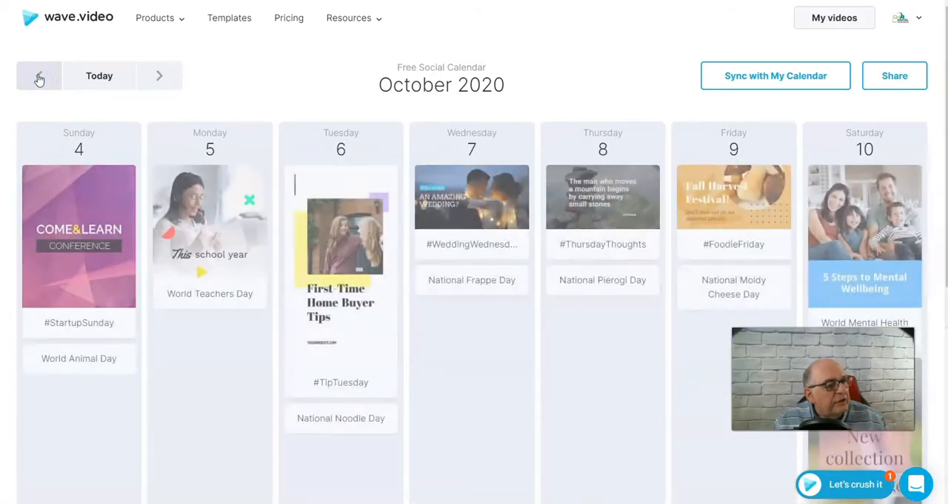
left_click(39, 77)
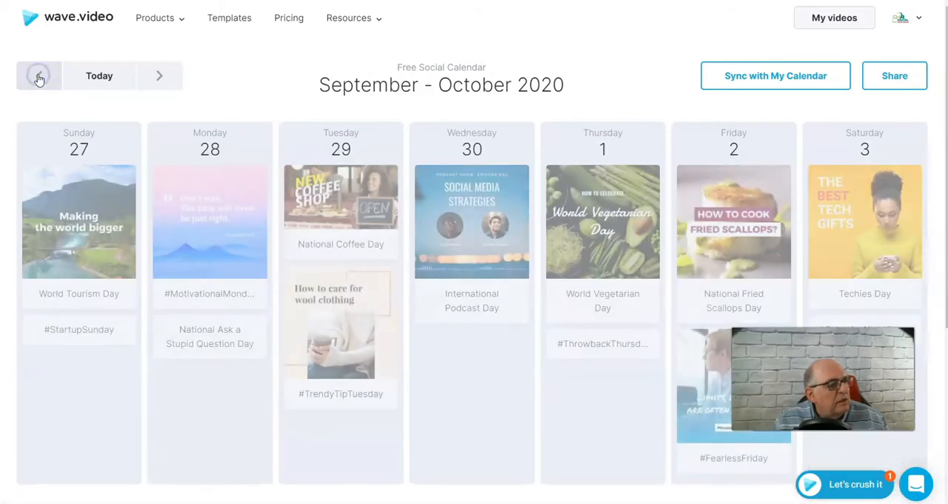
left_click(39, 78)
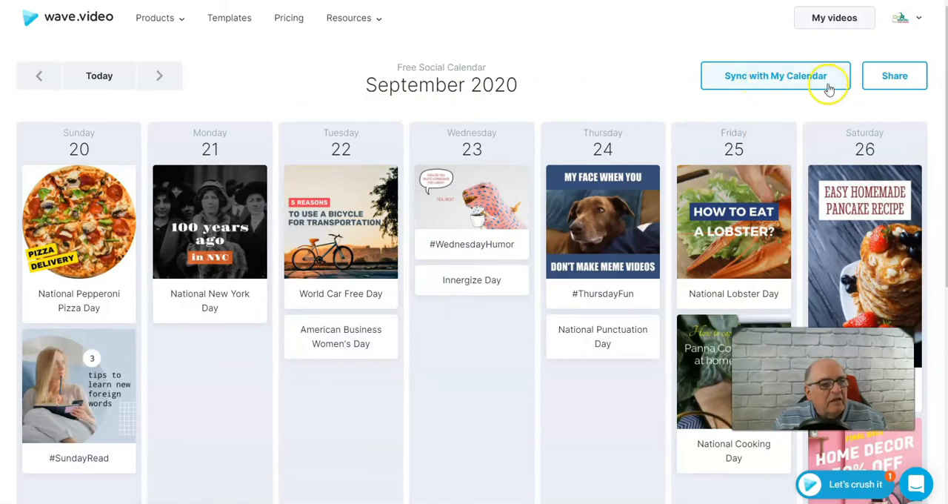
left_click(771, 77)
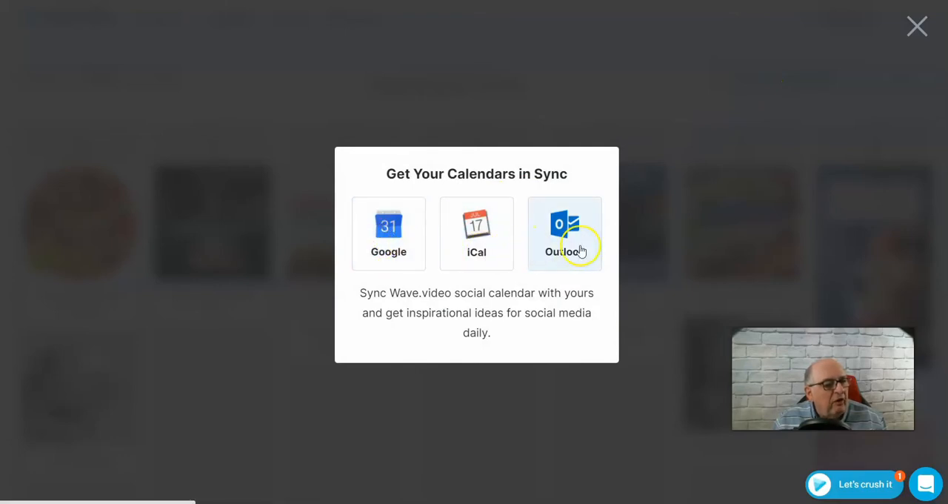
left_click(917, 26)
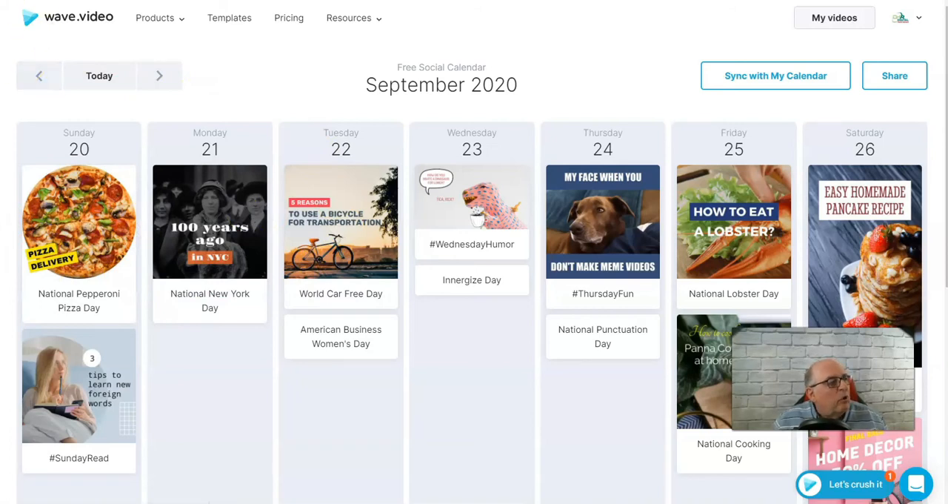
Open the Video Editor product page and review its overview of editing features and stock library
mouse_move(160, 32)
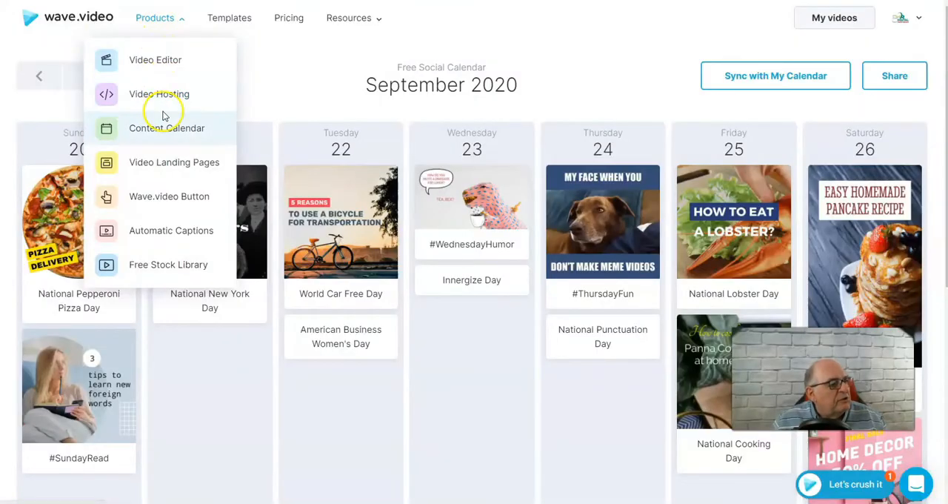
left_click(156, 62)
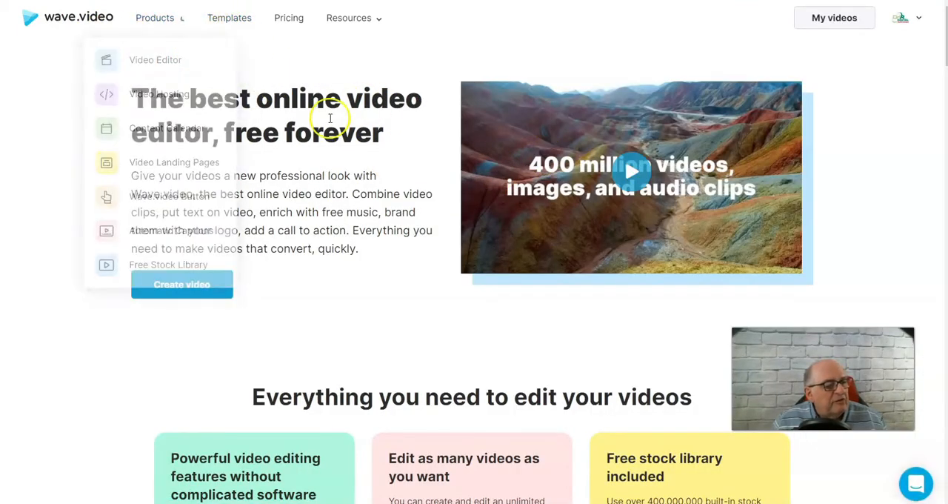
scroll(758, 322, "down", 3)
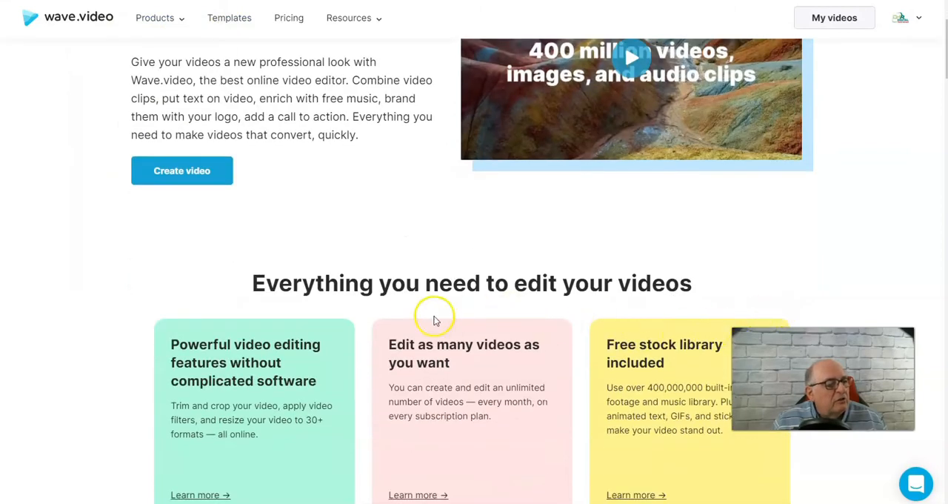
scroll(445, 315, "down", 5)
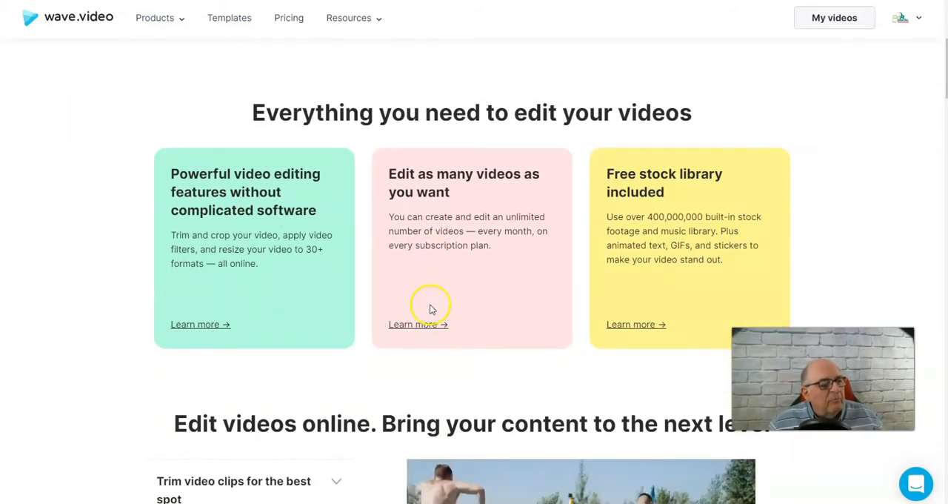
scroll(366, 323, "up", 3)
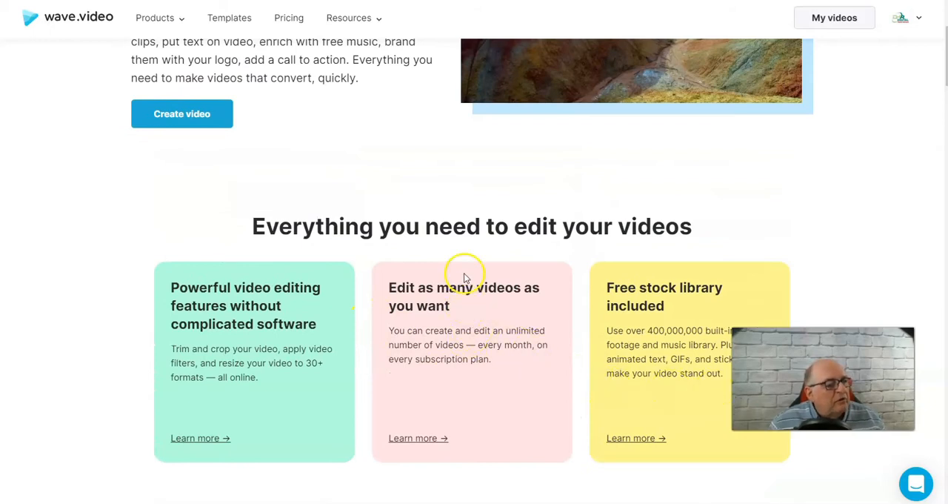
scroll(275, 85, "up", 5)
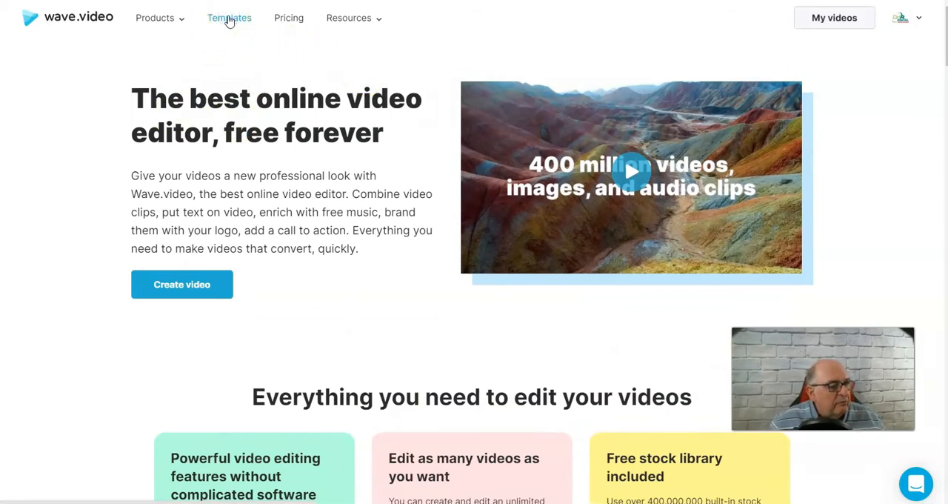
Open the template gallery and view the available holiday and industry filter options
left_click(230, 21)
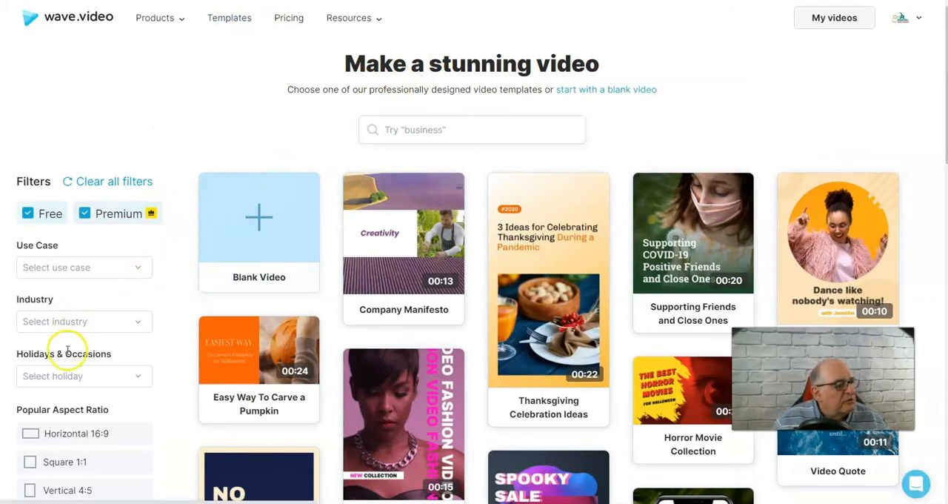
left_click(67, 378)
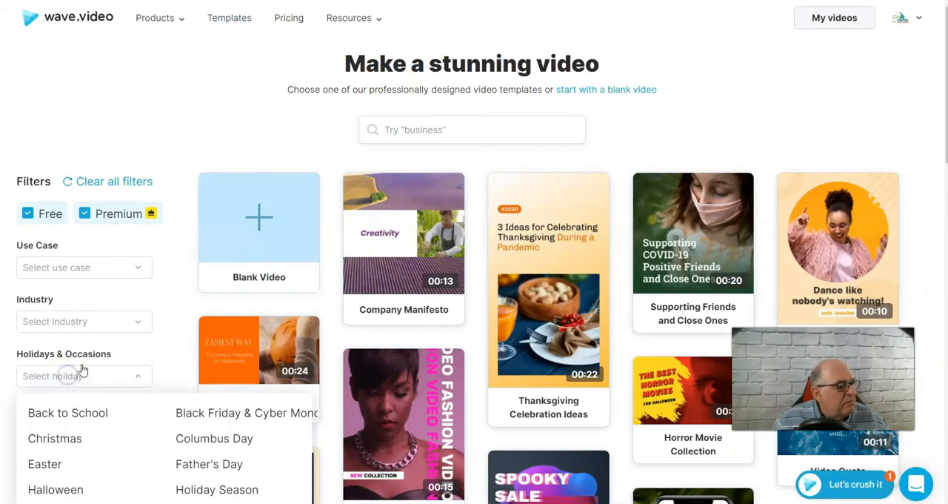
scroll(180, 269, "down", 2)
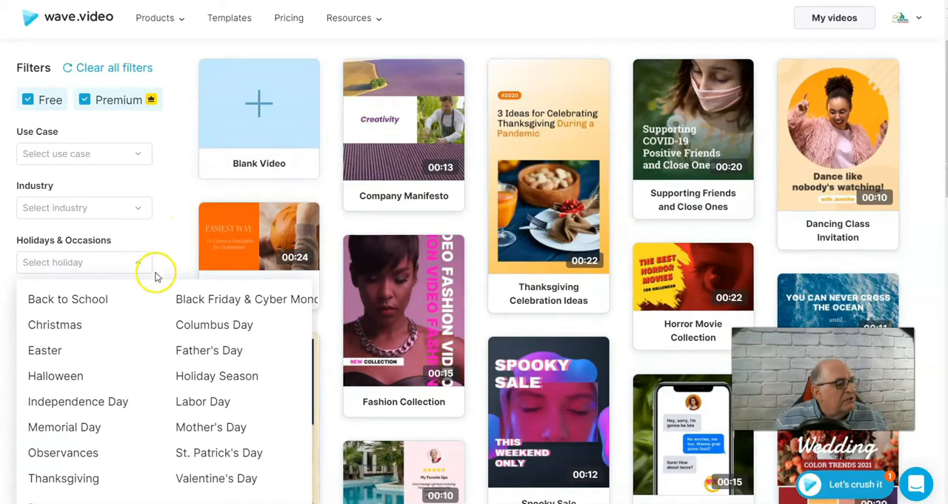
scroll(239, 333, "down", 1)
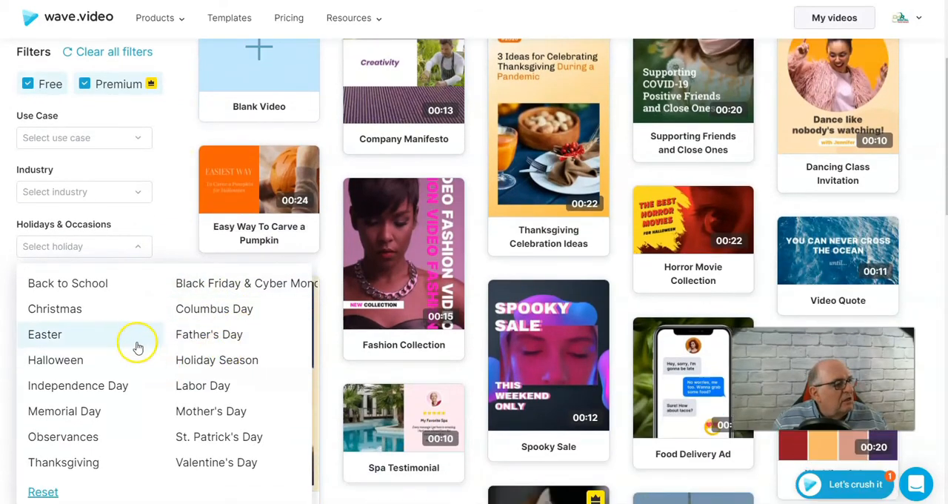
left_click(77, 194)
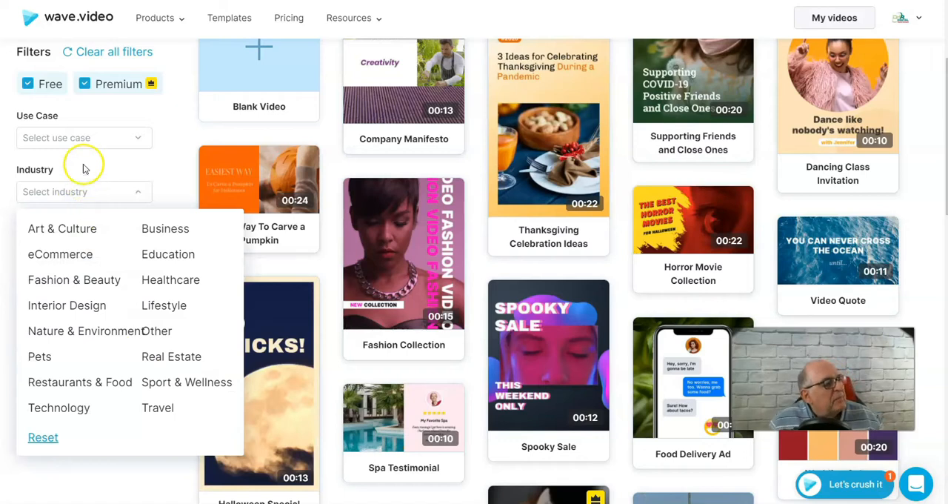
Filter the templates by the Entertainment use case and browse the matching templates
left_click(72, 141)
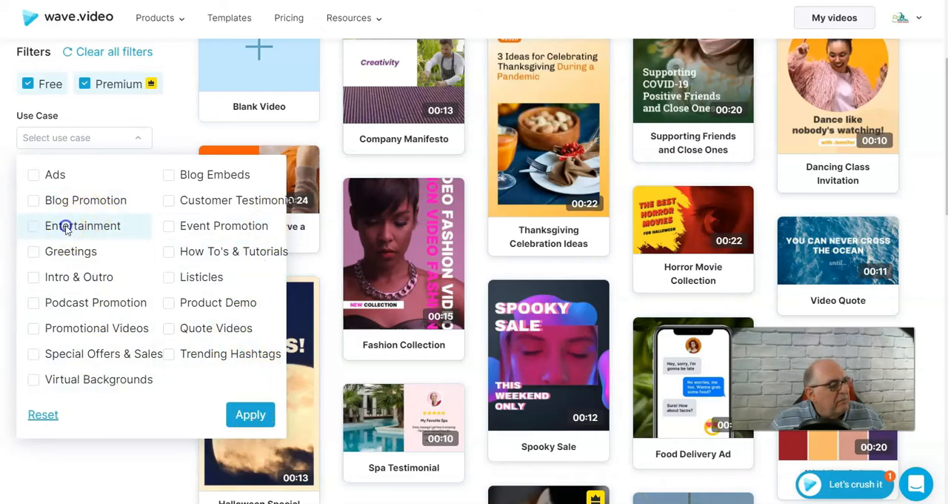
left_click(249, 413)
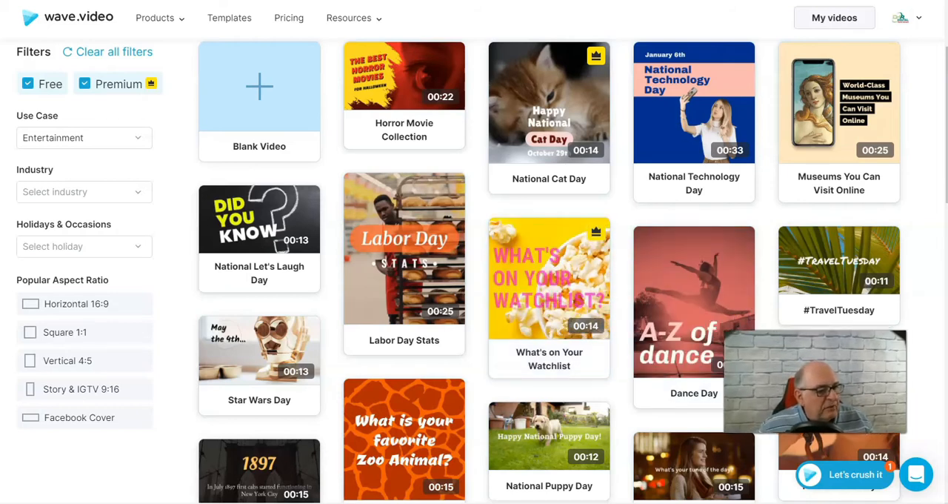
scroll(263, 134, "up", 1)
scroll(696, 178, "down", 3)
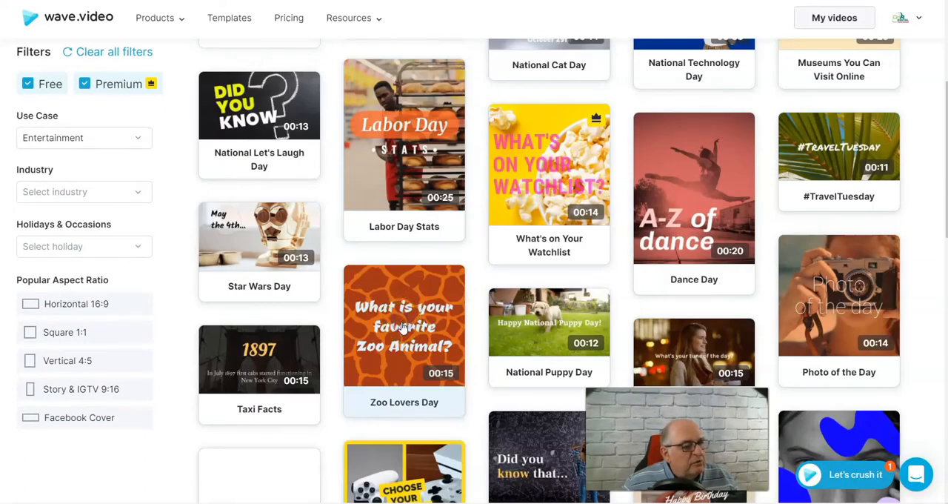
Open the Zoo Lovers Day template and play a short part of its preview
left_click(403, 328)
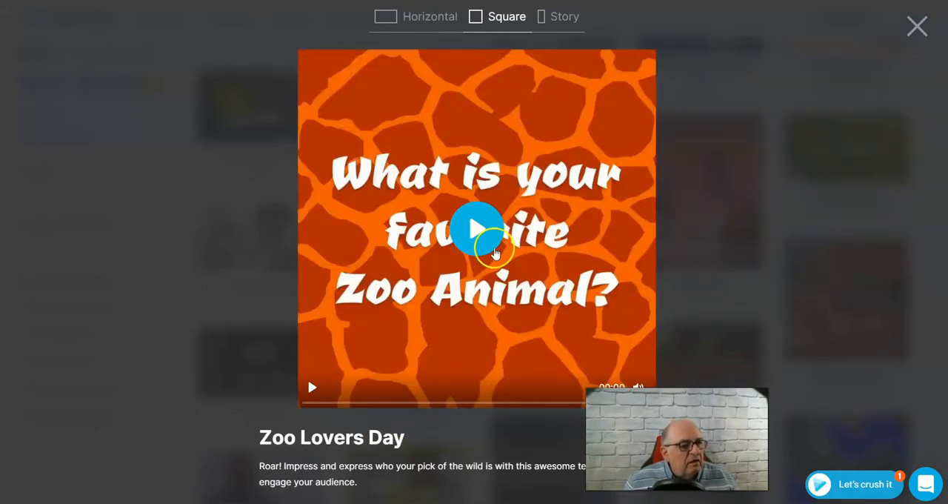
left_click(475, 229)
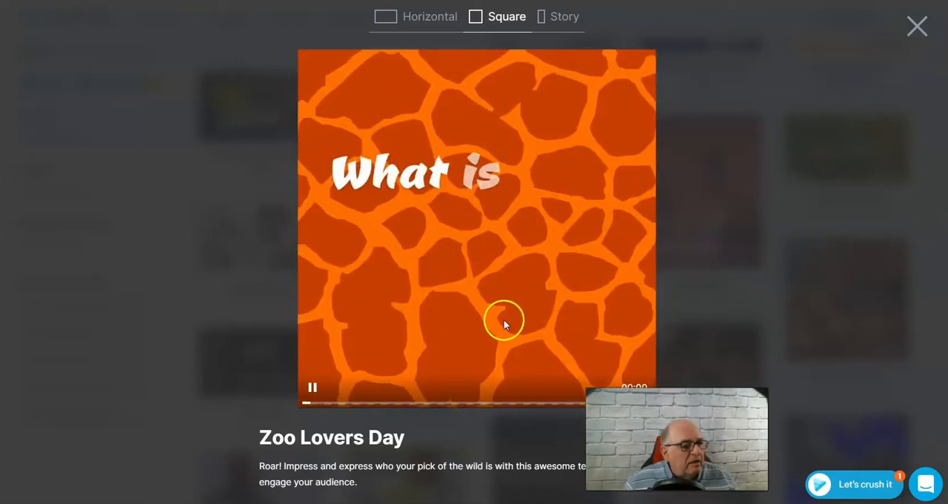
left_click(309, 388)
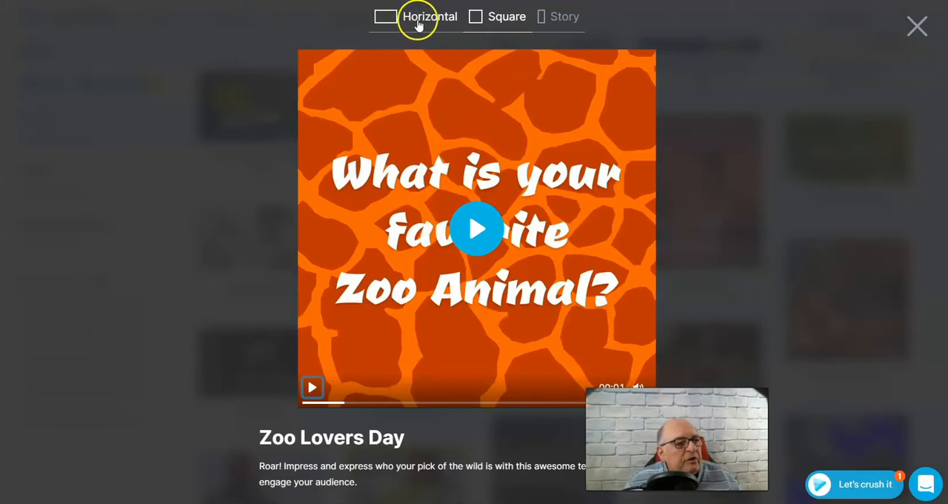
Compare the template's Story and Square formats, and start editing it in Horizontal format
left_click(561, 17)
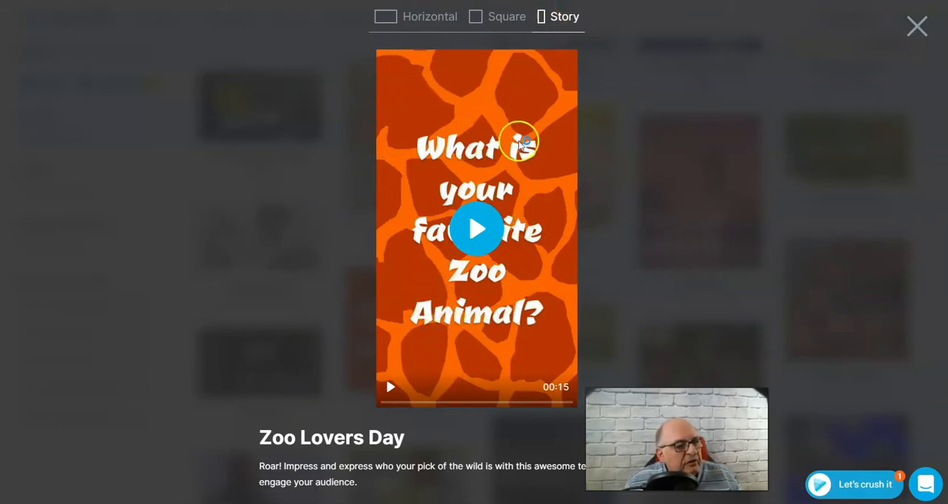
left_click(502, 20)
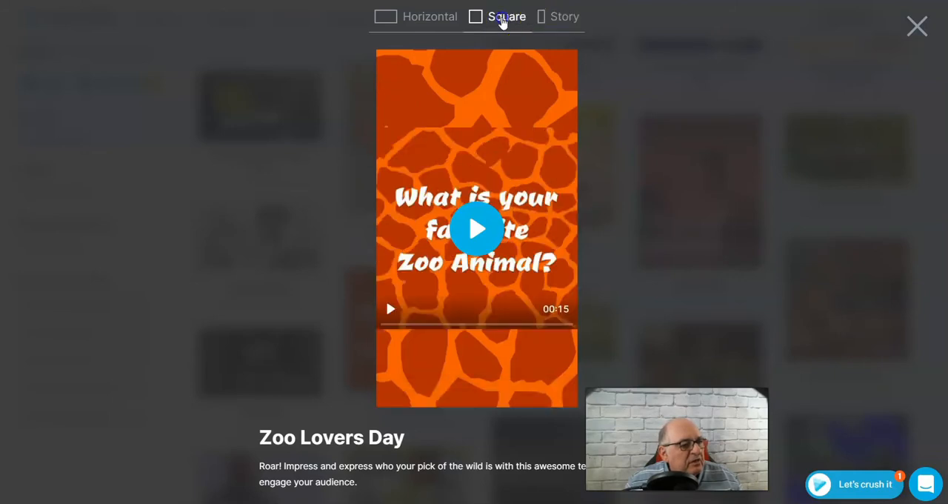
left_click(394, 21)
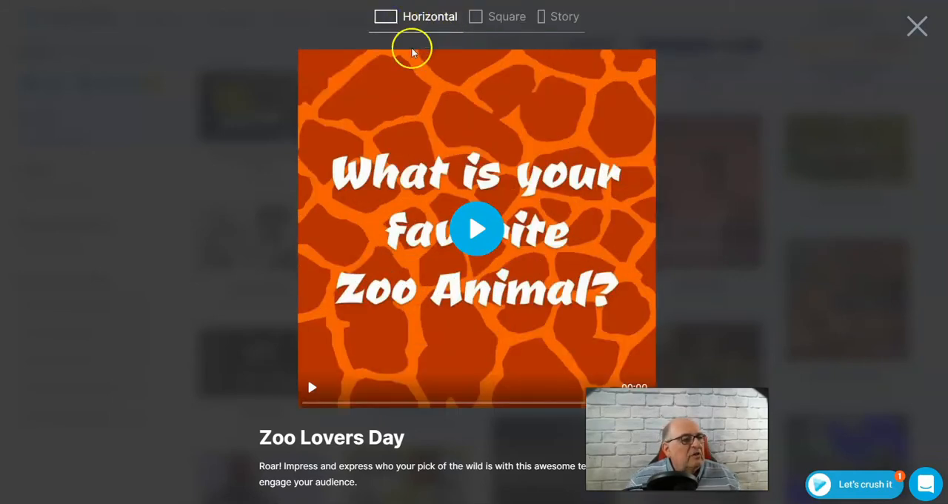
left_click(424, 17)
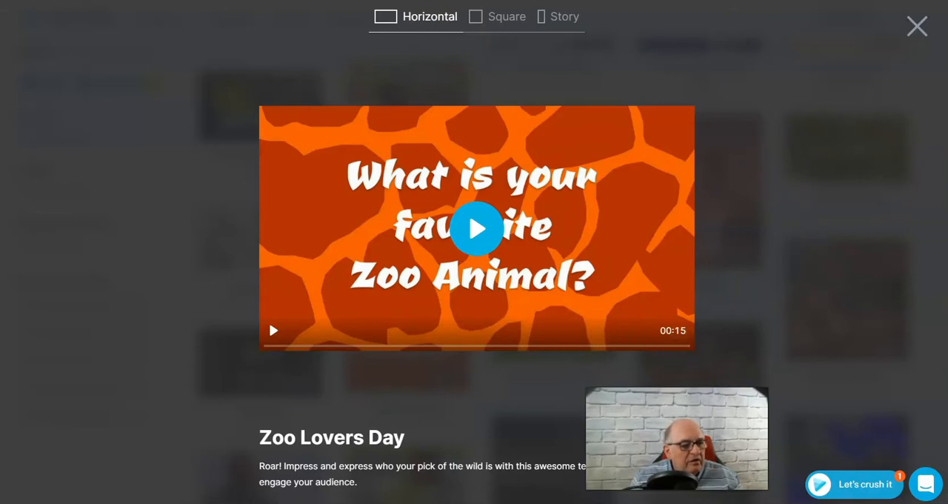
left_click(622, 441)
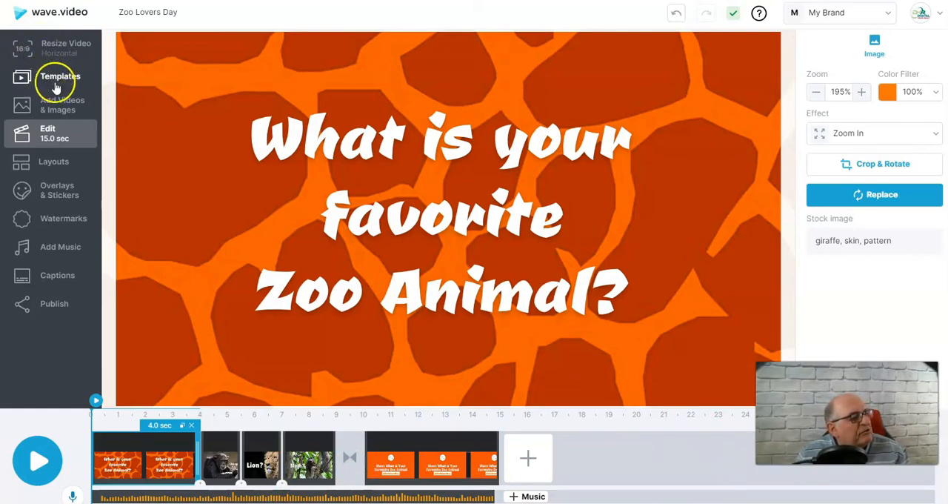
Search the stock library of videos and images for "giraffe" and briefly try including the $4 items
left_click(59, 105)
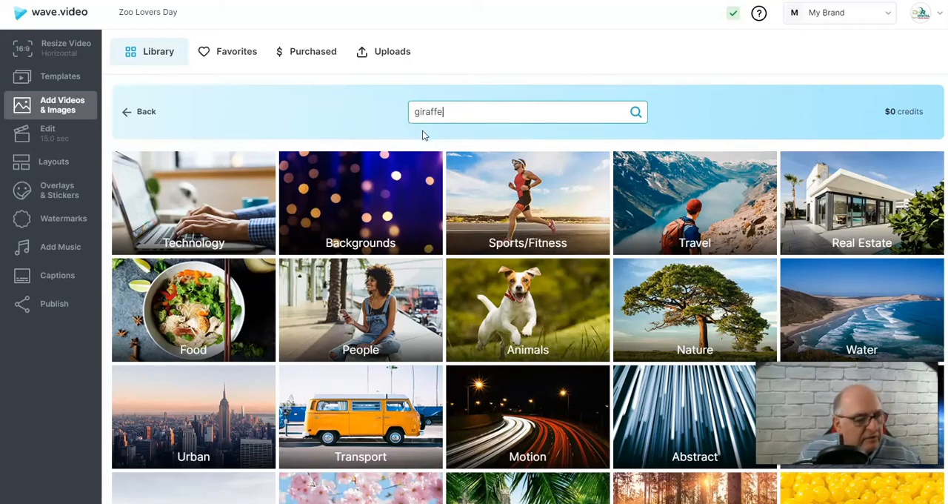
left_click(634, 112)
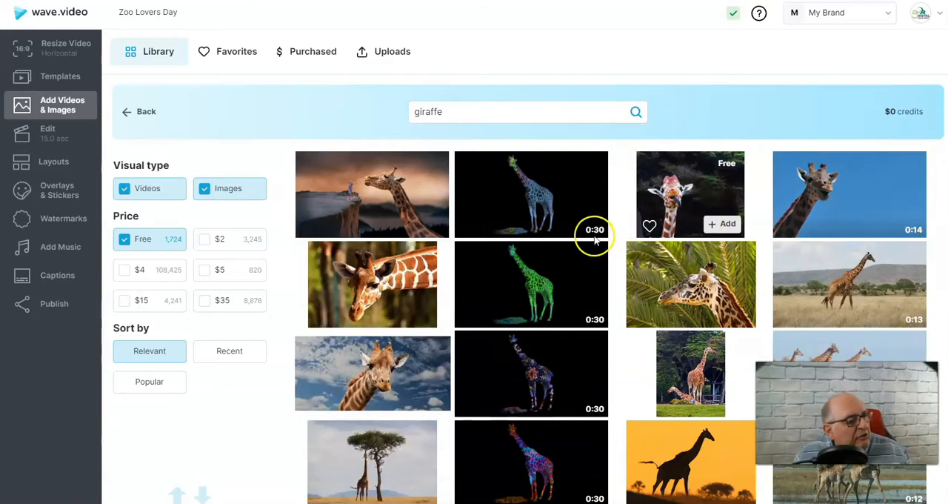
left_click(124, 272)
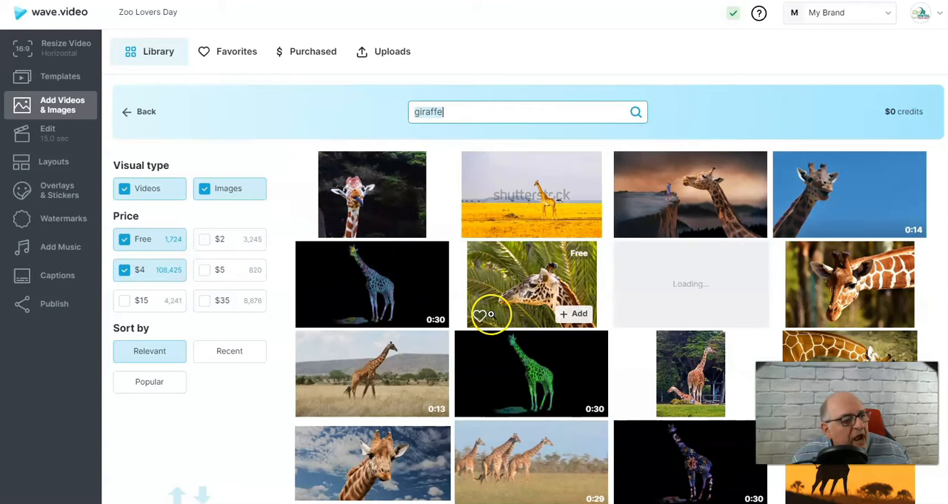
left_click(124, 271)
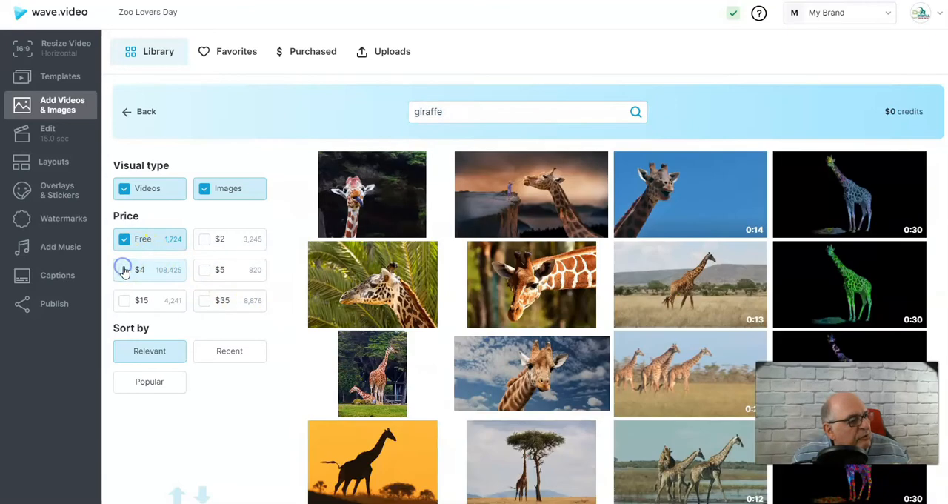
Include the $2, $4, $5, $15 and $35 giraffe items alongside the free ones and sort the results by Popular
left_click(205, 239)
left_click(205, 269)
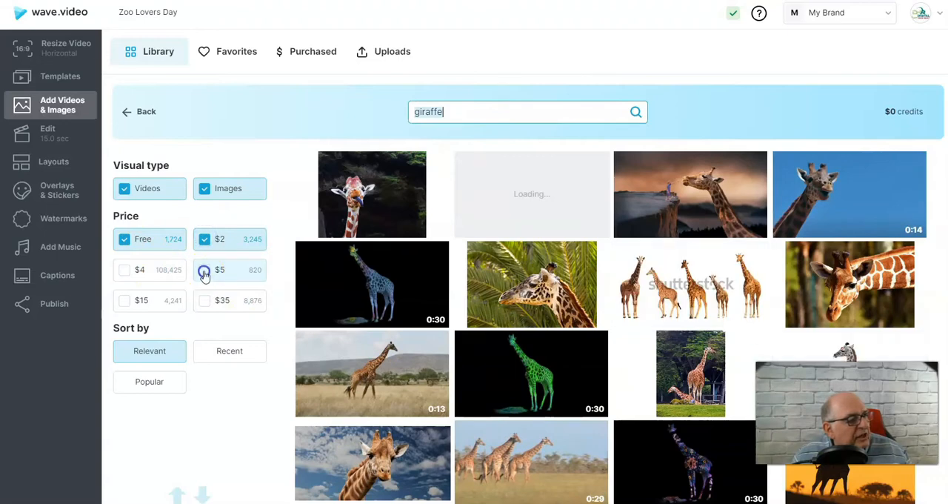
left_click(125, 271)
left_click(124, 300)
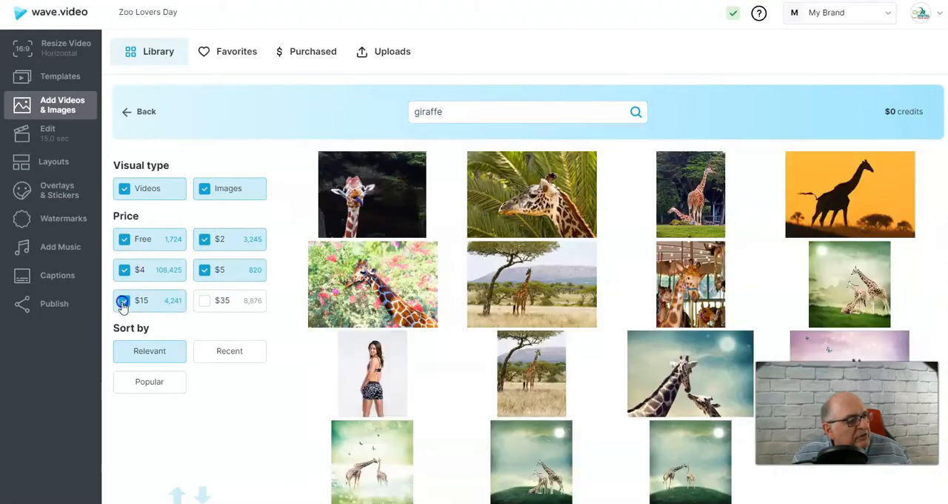
left_click(204, 300)
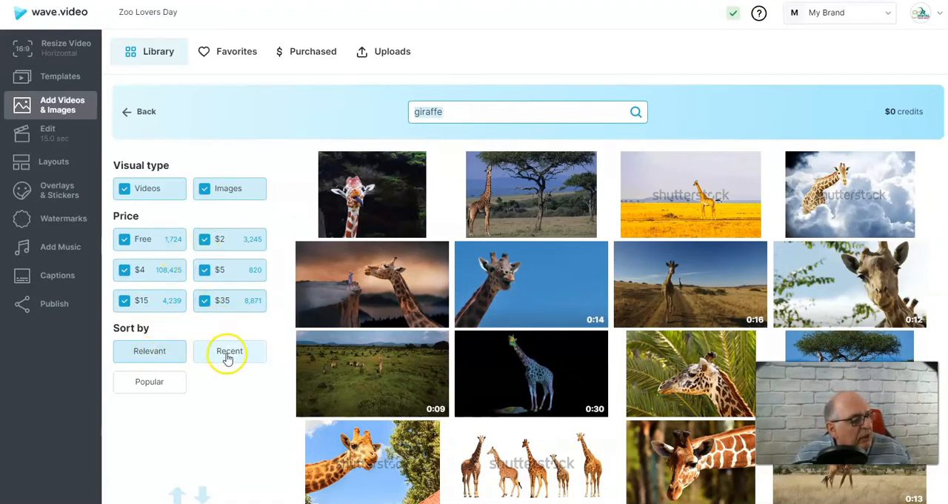
left_click(149, 383)
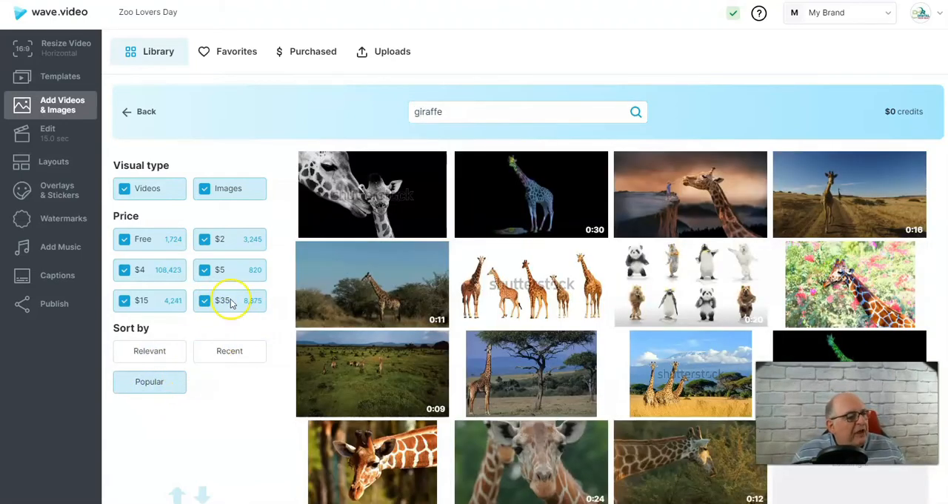
Exclude all paid price levels so that only free giraffe items are listed
left_click(126, 271)
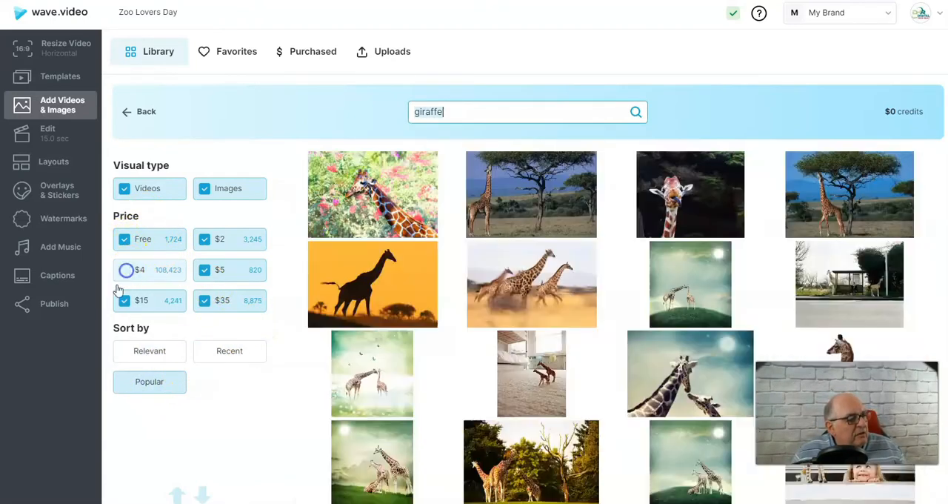
left_click(123, 300)
left_click(204, 240)
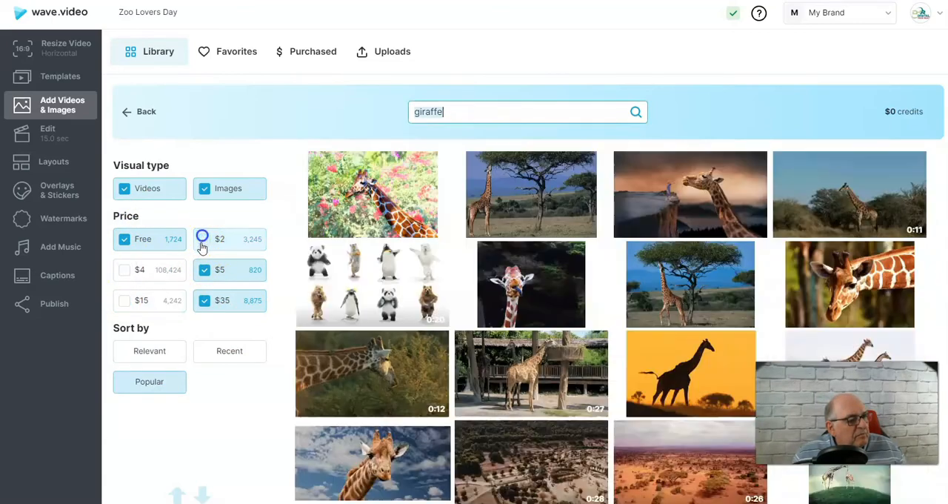
left_click(204, 269)
left_click(200, 300)
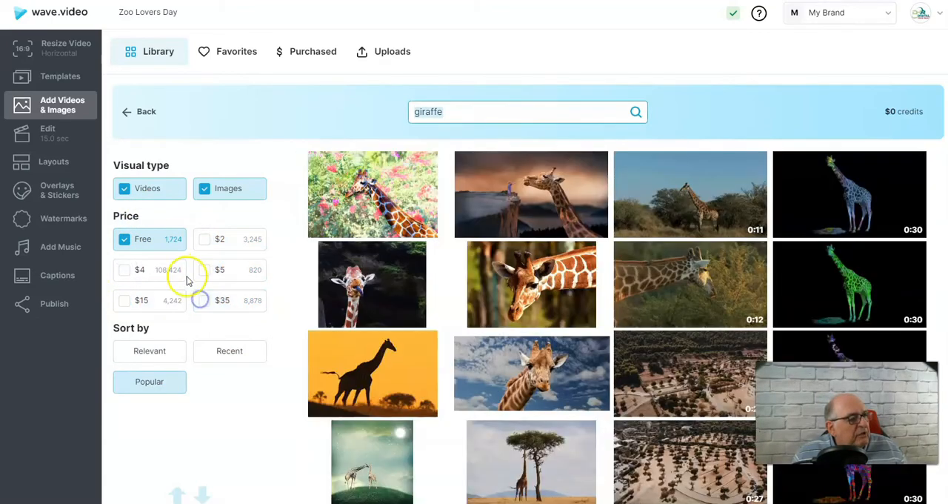
Limit the results to images and add the free picture of two giraffes on a pink background to the video
left_click(124, 190)
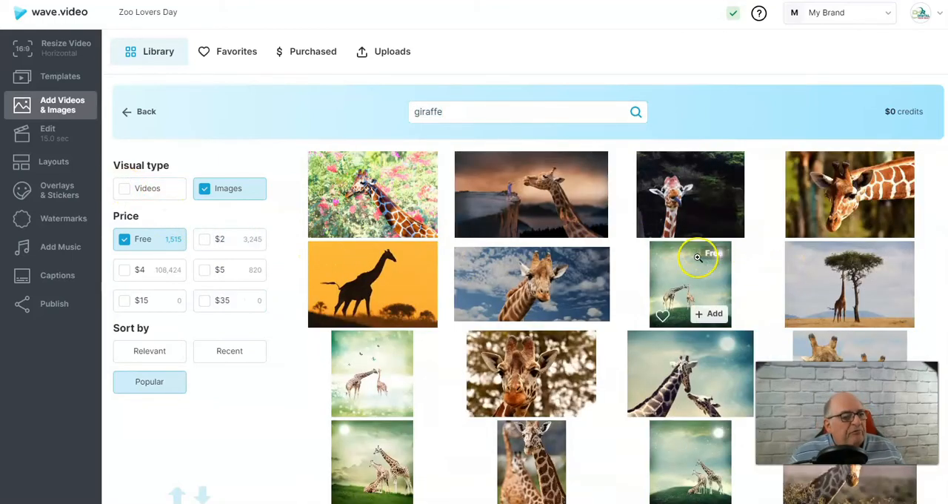
scroll(705, 298, "down", 2)
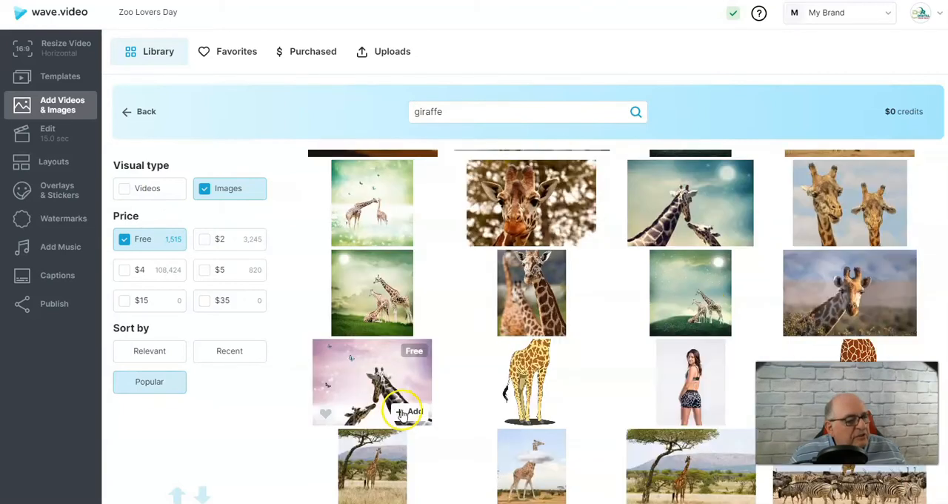
left_click(406, 411)
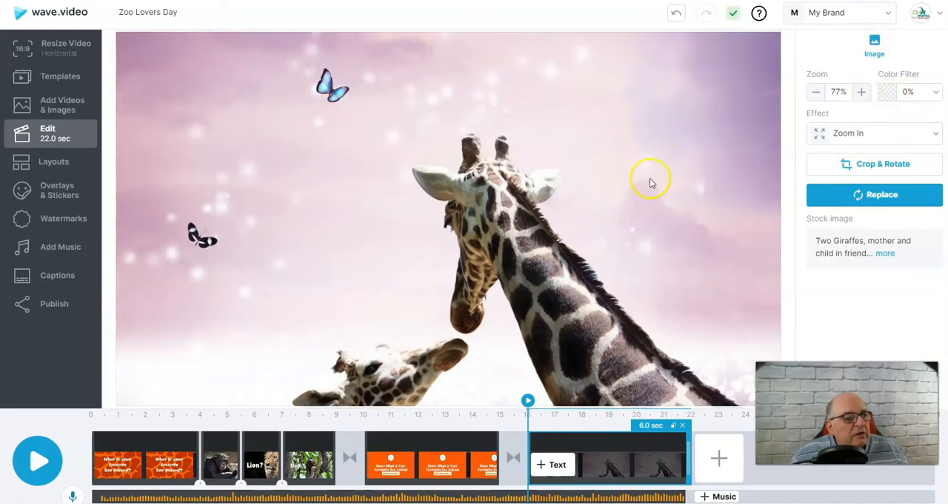
Try enlarging the giraffe image to 102%, and reduce its zoom to 48%
left_click(861, 93)
left_click(861, 93)
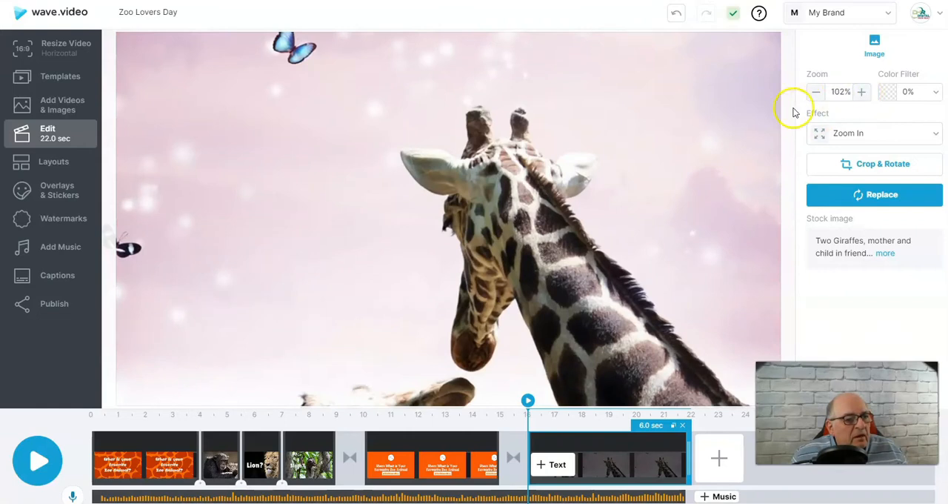
left_click(814, 94)
left_click(815, 93)
left_click(815, 93)
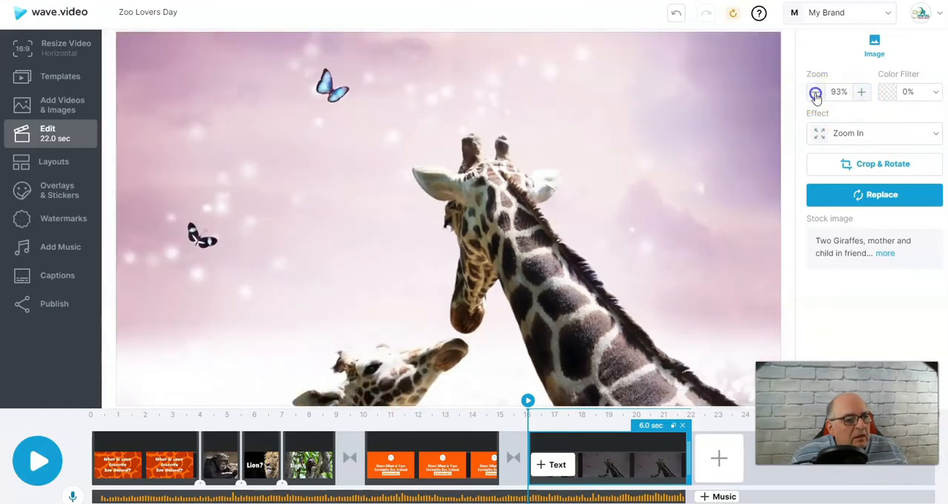
left_click(815, 94)
left_click(814, 93)
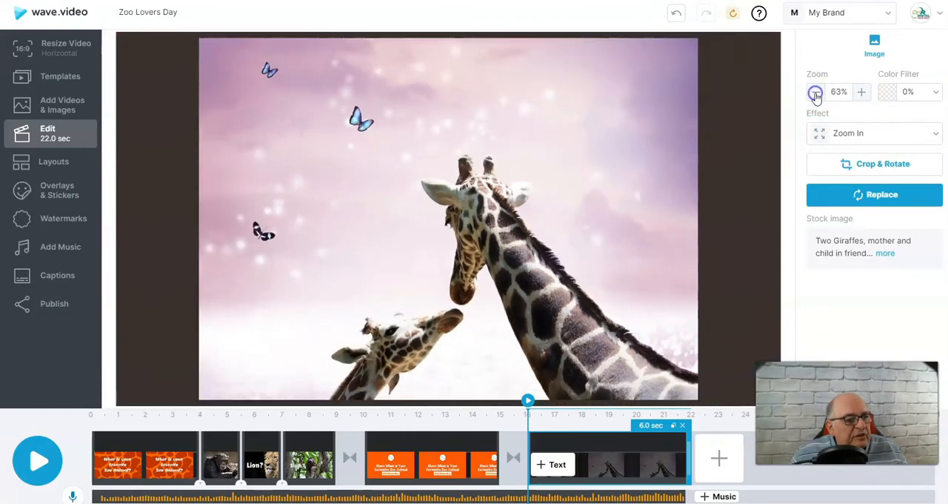
left_click(815, 93)
left_click(815, 94)
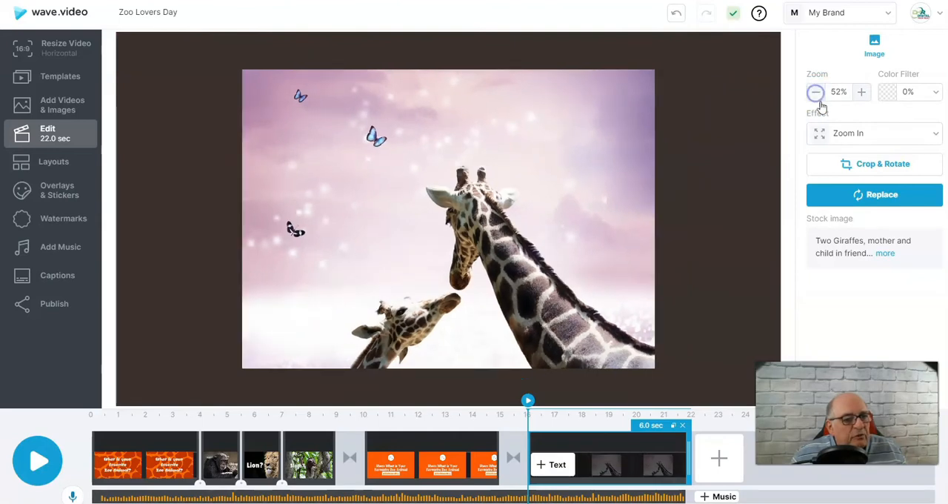
Apply a dark color filter at 76% to the giraffe image
left_click(919, 93)
left_click(881, 123)
left_click_drag(886, 122, 904, 126)
left_click(866, 166)
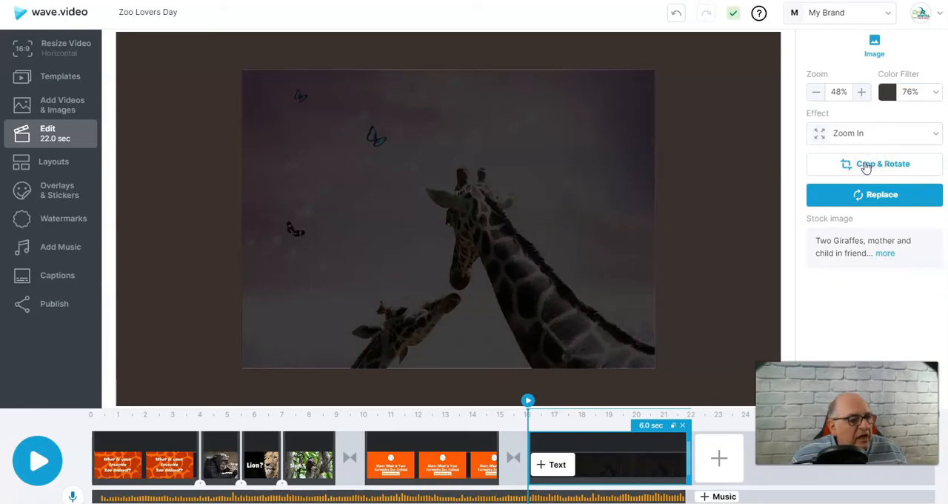
Browse the free giraffe pictures as replacements for the current image, preview the single giraffe looking at the camera, and return to editing
left_click(870, 197)
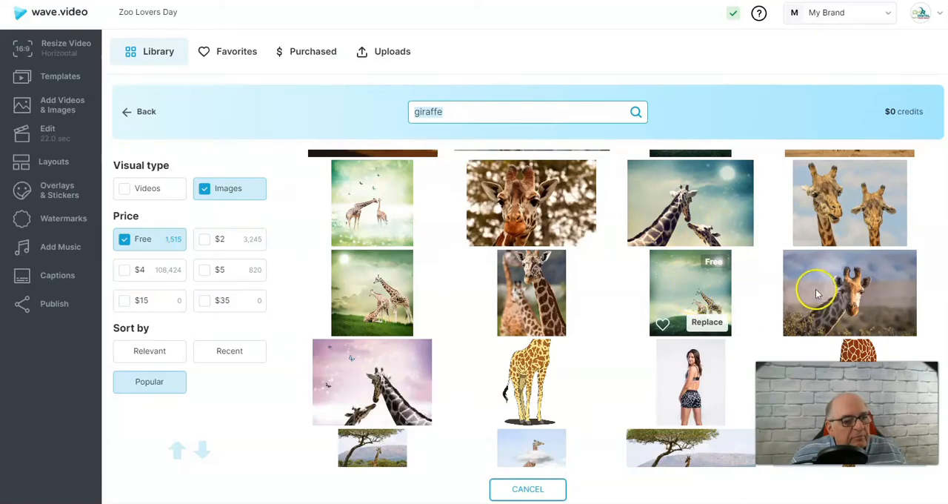
left_click(822, 290)
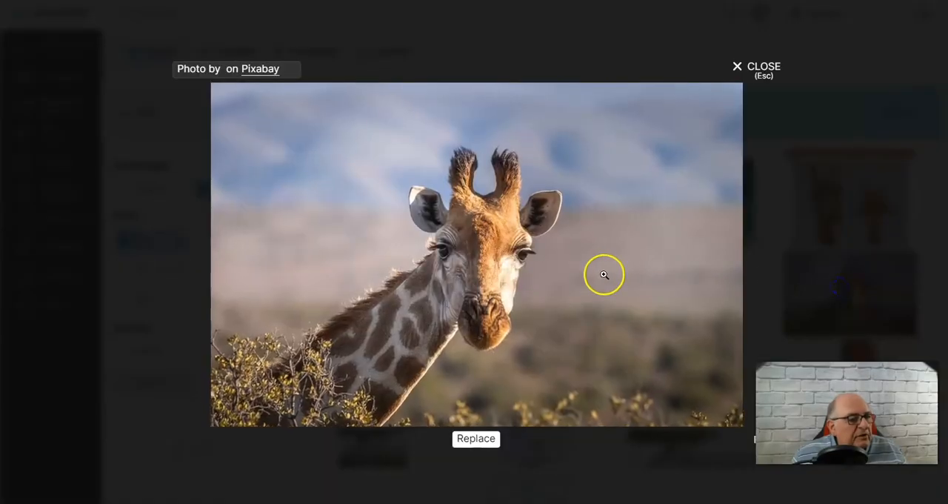
left_click(759, 69)
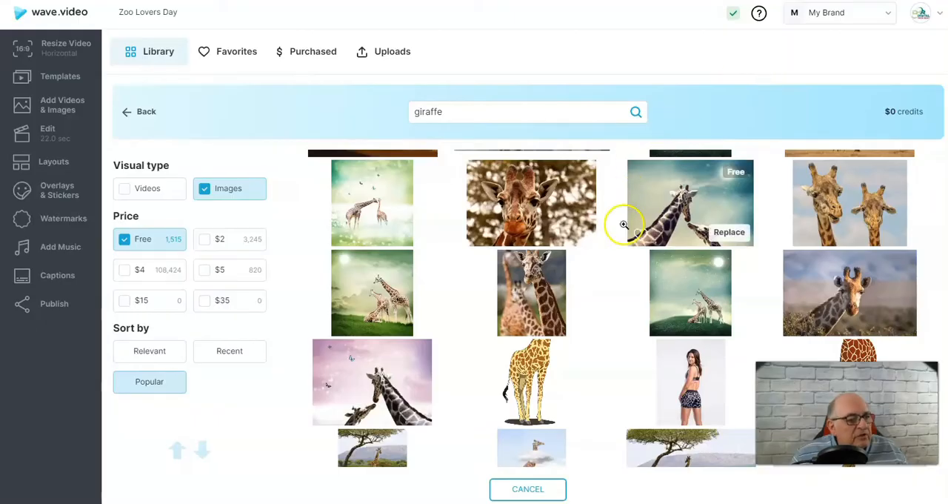
scroll(629, 318, "down", 5)
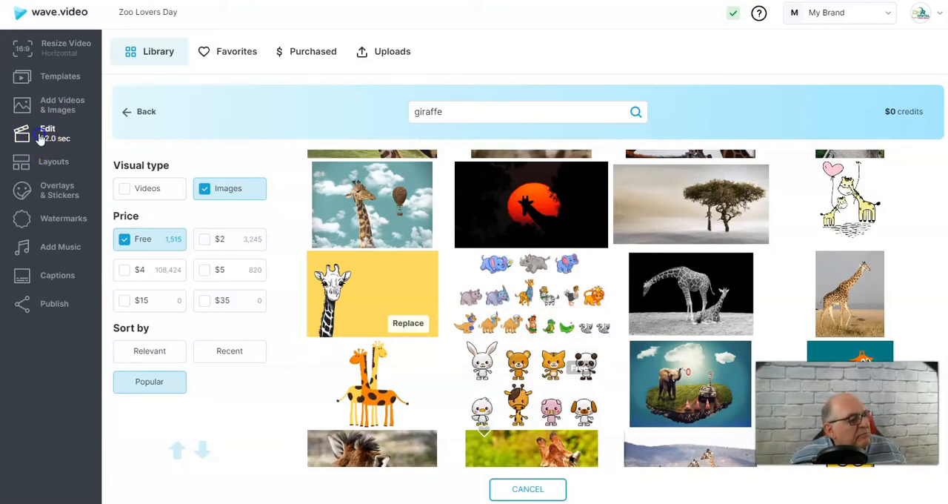
left_click(40, 137)
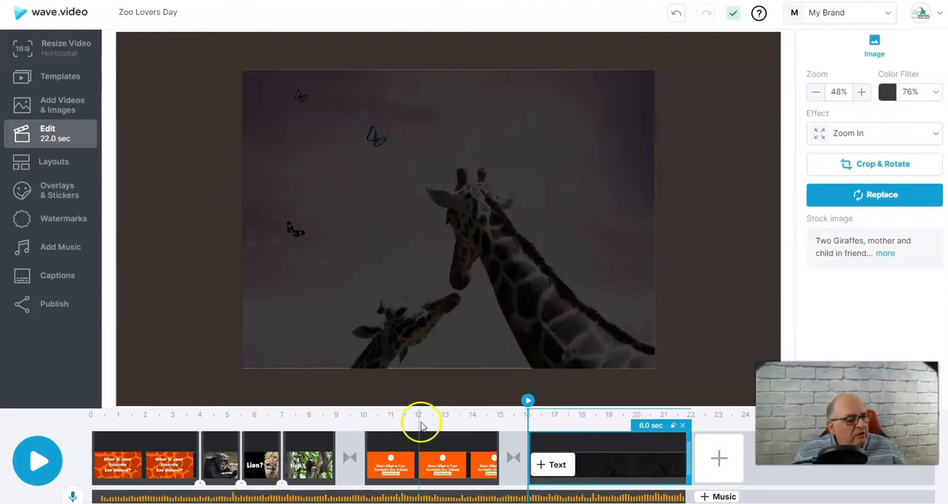
Add a subtitle text line to the orange call-to-action scene and place it below the #ZooLoversDay hashtag
left_click(416, 452)
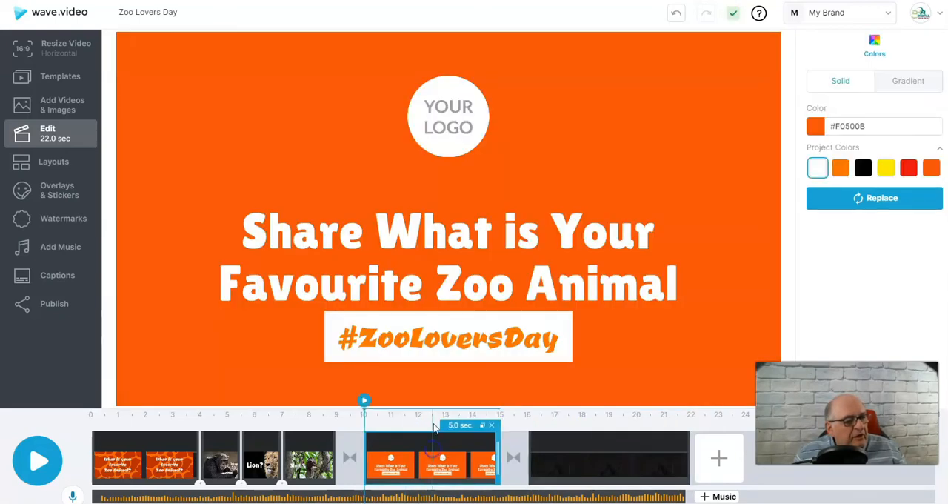
left_click(402, 236)
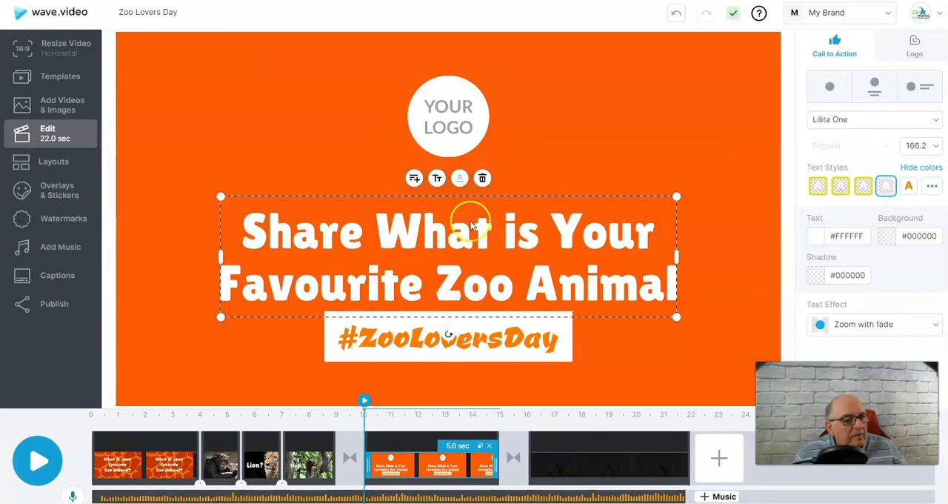
left_click(414, 179)
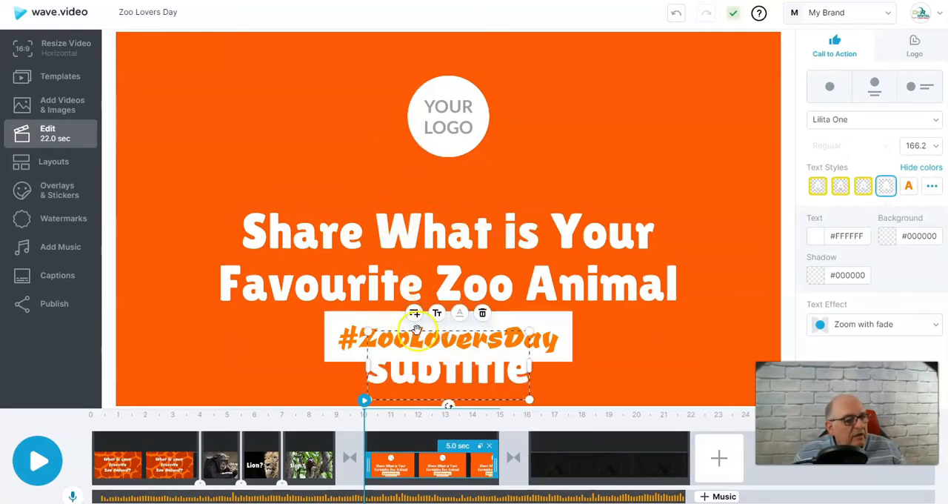
left_click_drag(419, 377, 402, 390)
Remove the logo placeholder from the orange call-to-action scene
left_click_drag(440, 131, 468, 102)
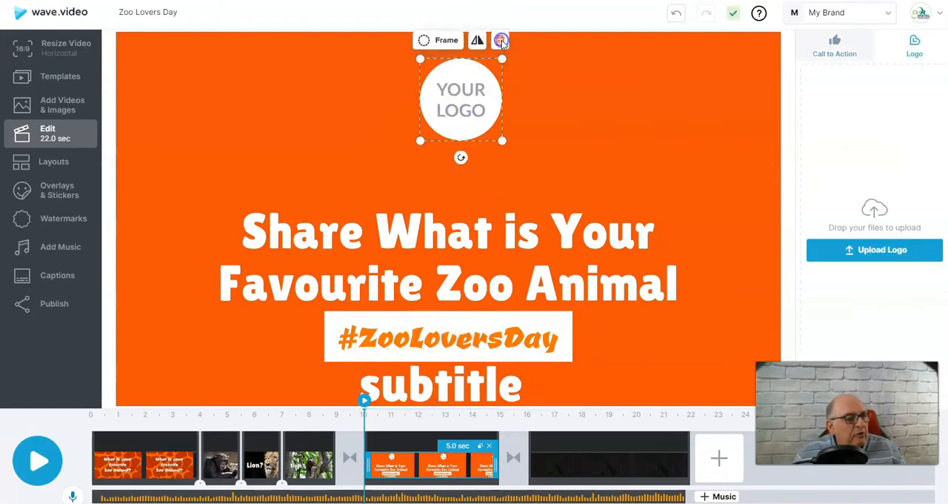
left_click(501, 40)
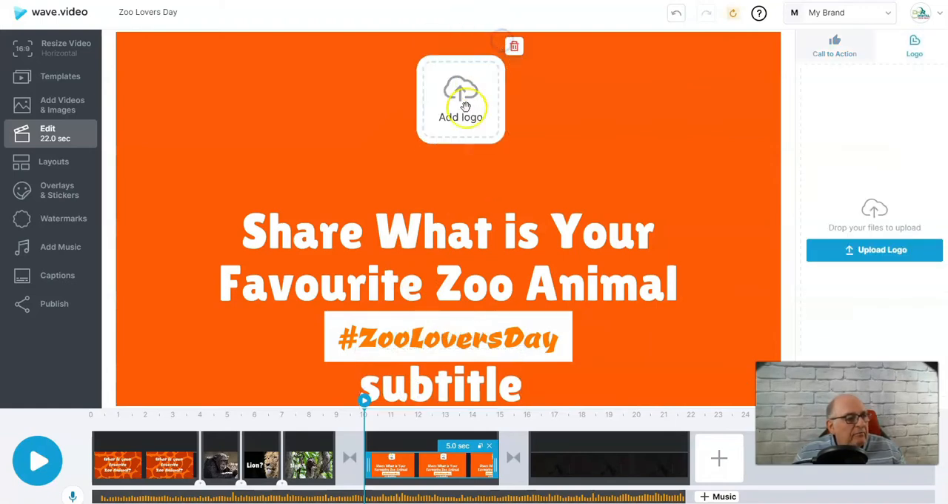
left_click(516, 46)
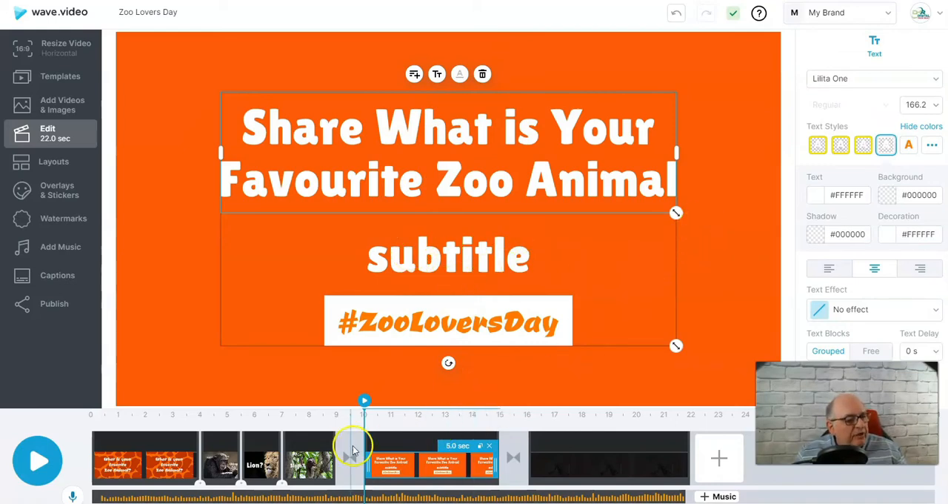
Extend the chimpanzee clip to 7.0 seconds and play the video to check its pacing
left_click(302, 453)
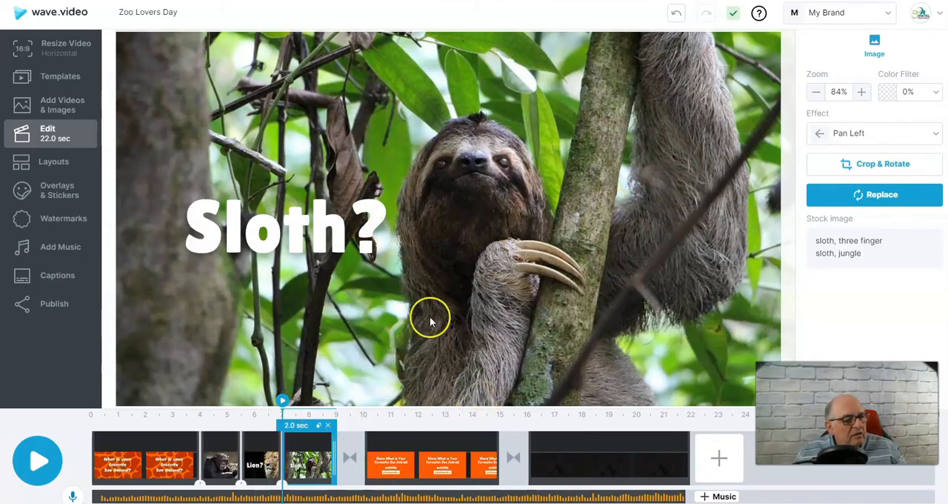
left_click(478, 265)
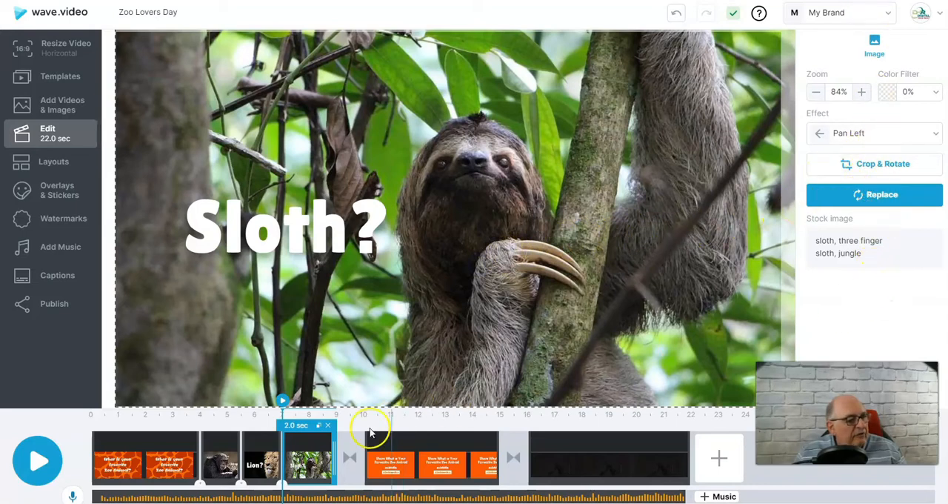
left_click(200, 456)
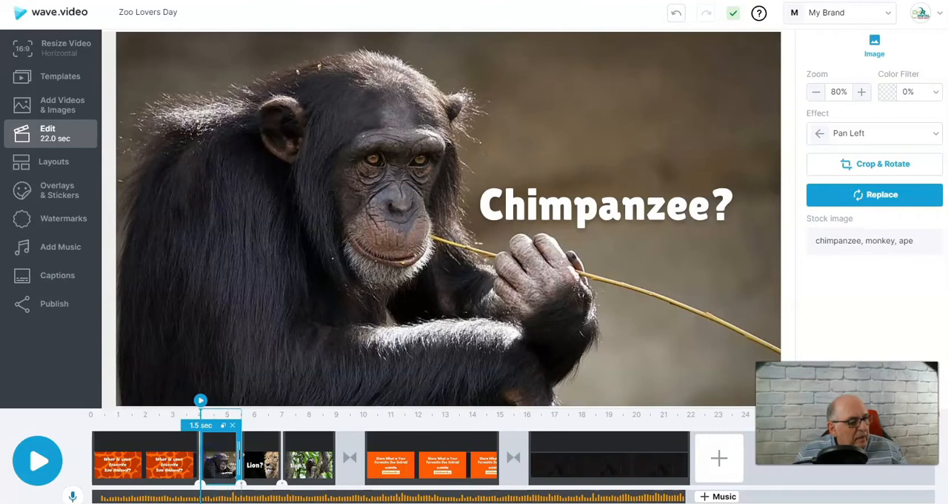
left_click_drag(240, 456, 393, 454)
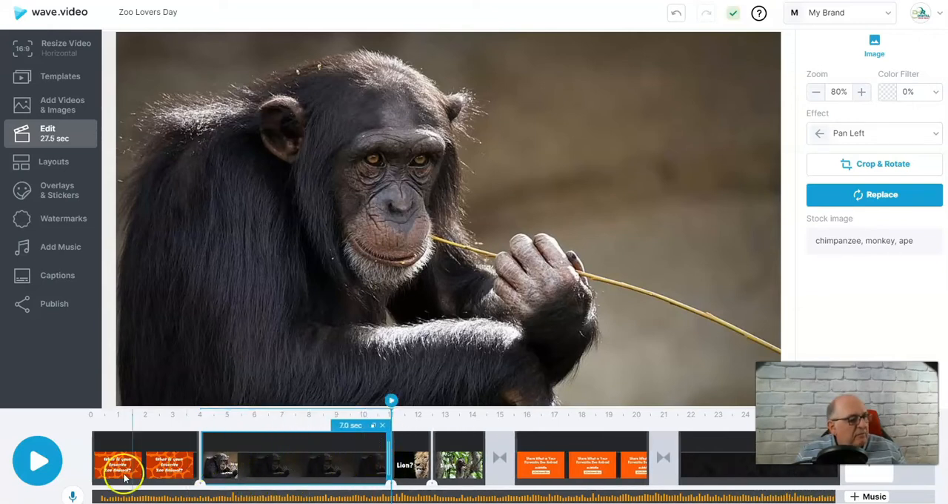
left_click(50, 462)
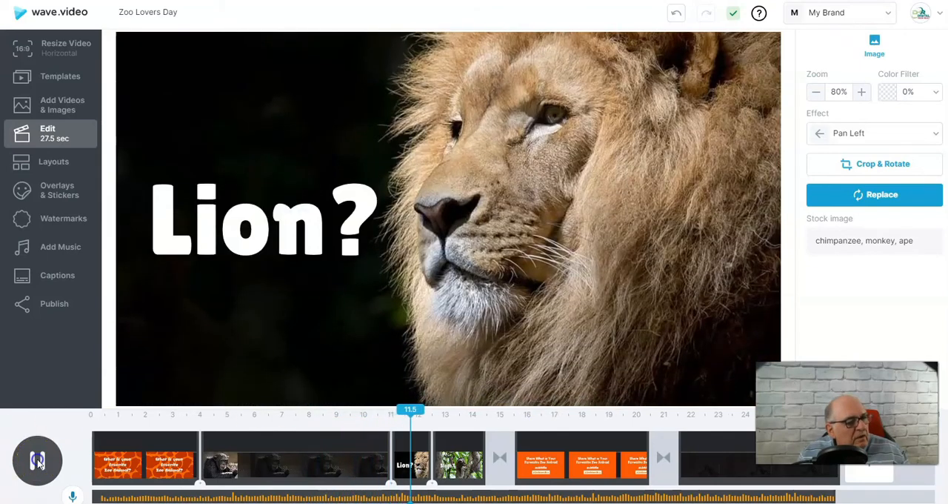
left_click(37, 461)
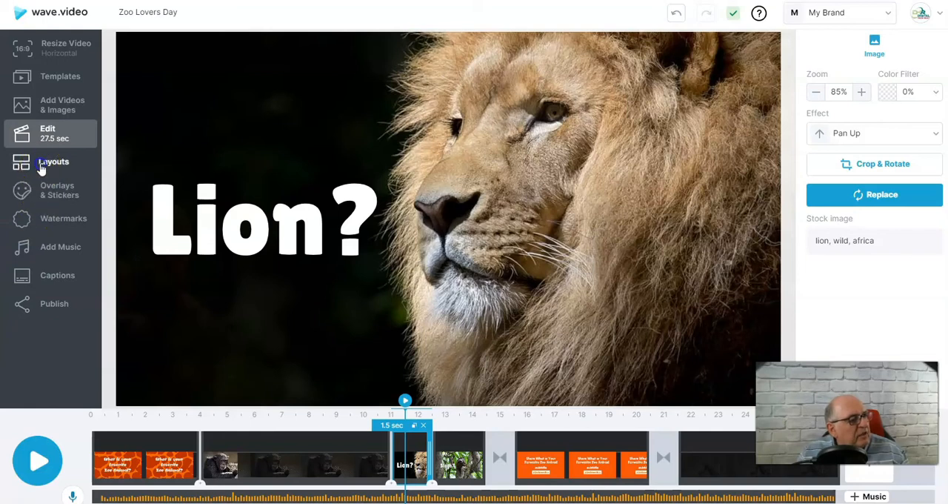
Try the half-width and centered square layouts on the lion clip, and return it to the full-frame layout
left_click(42, 169)
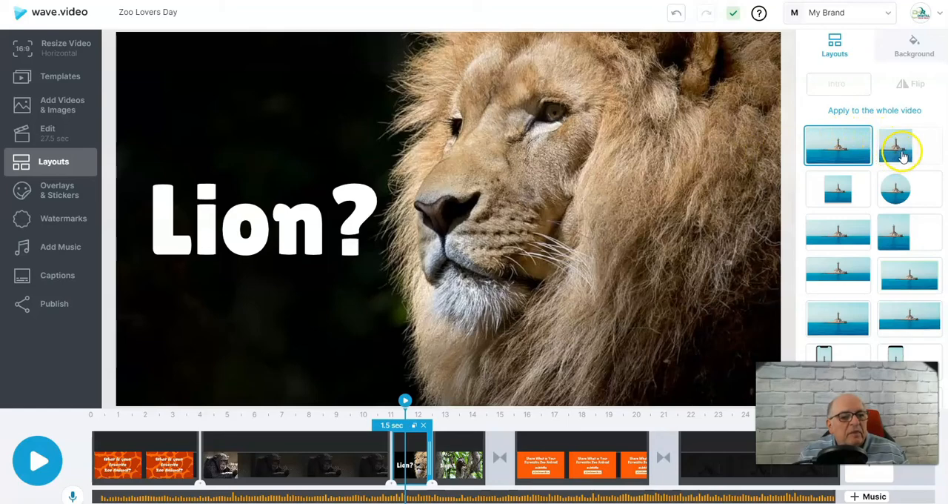
left_click(902, 156)
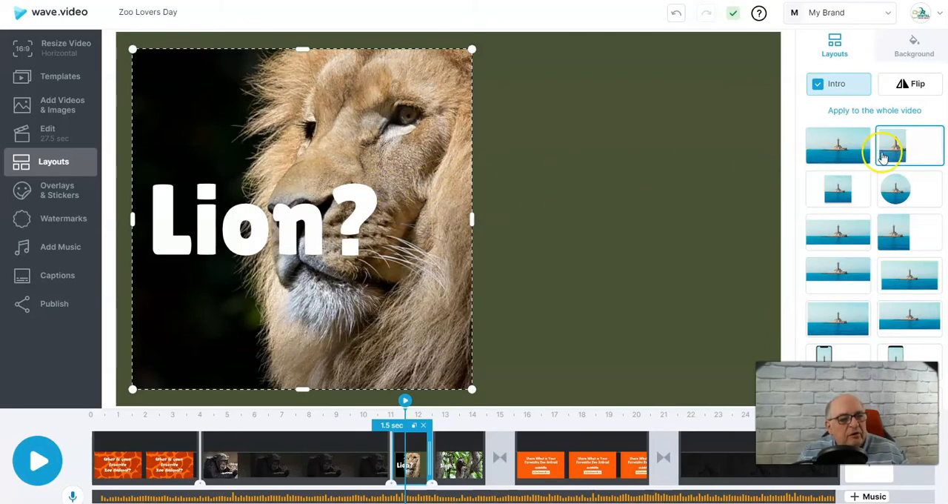
left_click(838, 189)
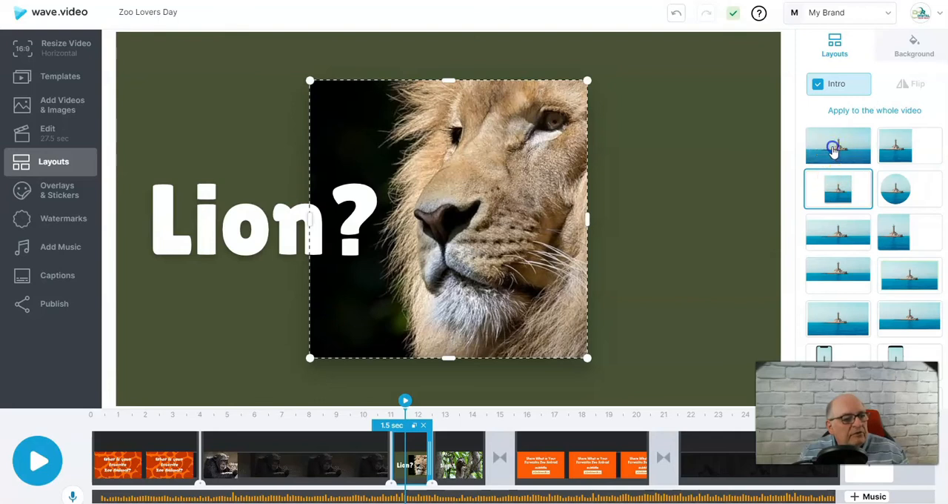
left_click(833, 150)
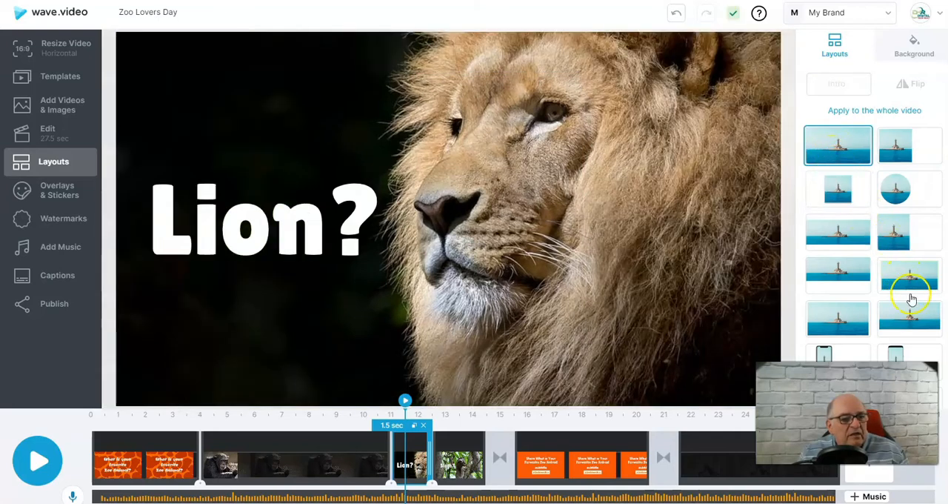
Try the phone and laptop mockup layouts on the lion clip, and apply the circular layout to it
scroll(911, 297, "down", 3)
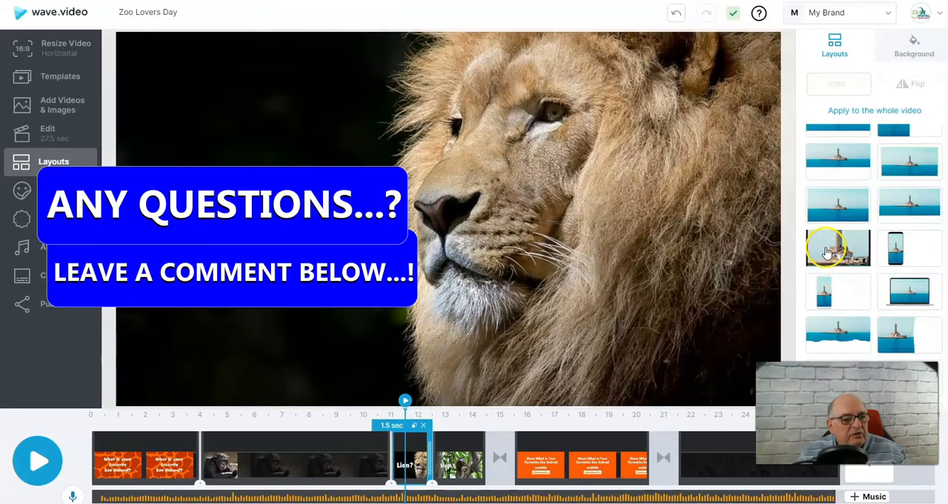
left_click(829, 252)
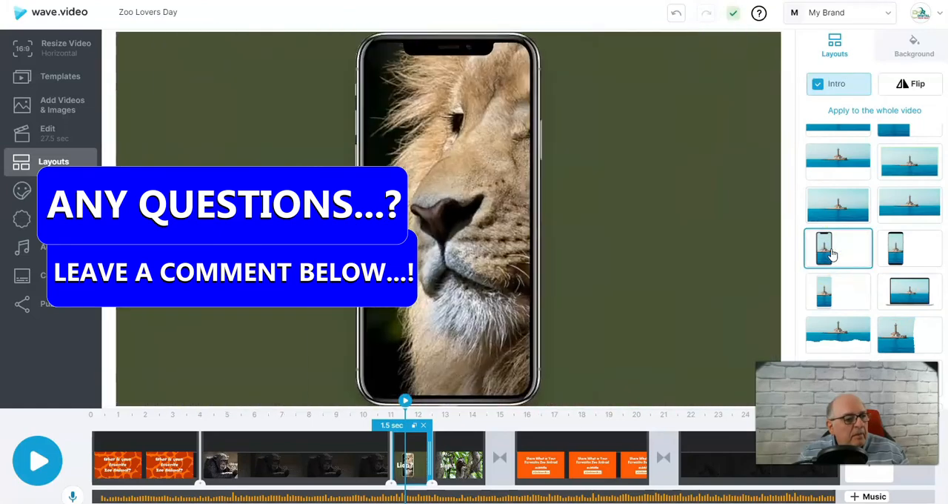
left_click(910, 288)
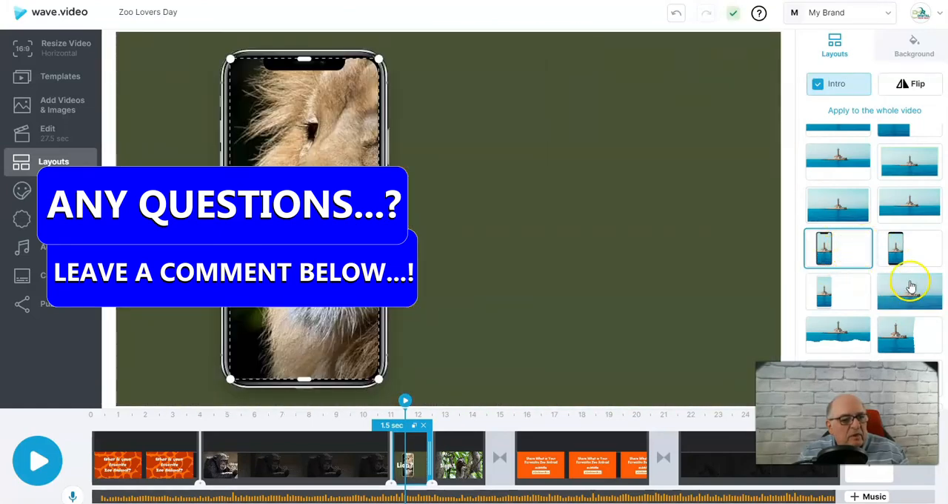
scroll(929, 281, "down", 2)
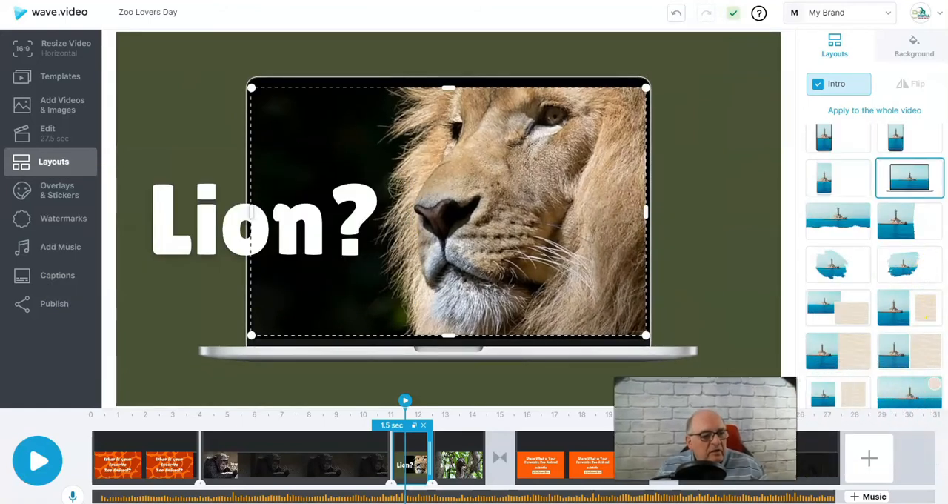
scroll(912, 385, "down", 2)
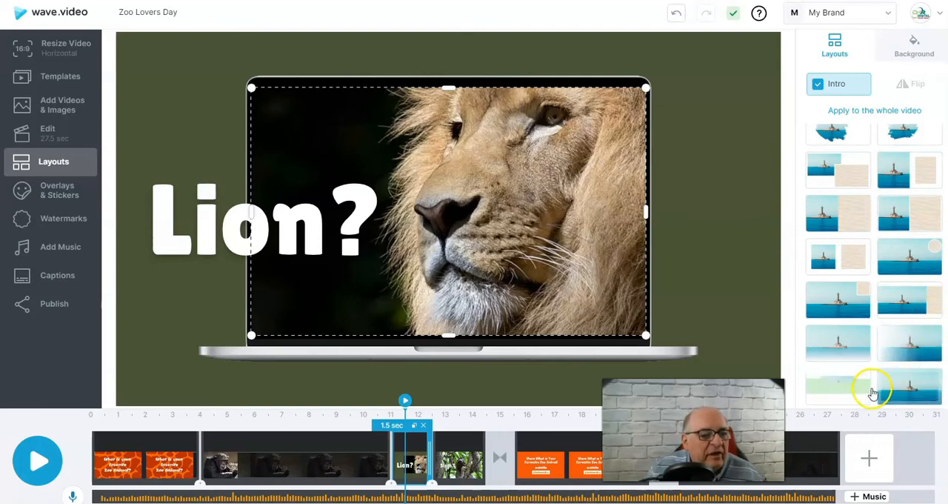
scroll(874, 393, "down", 8)
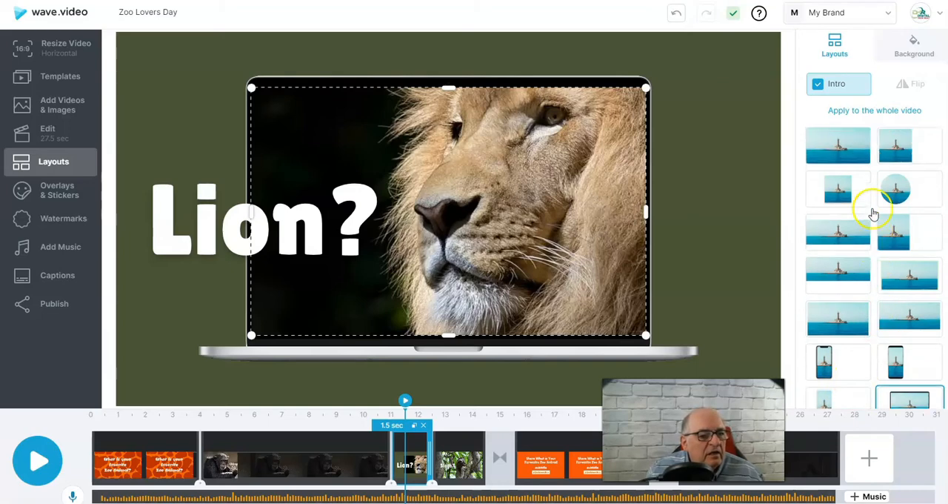
left_click(896, 190)
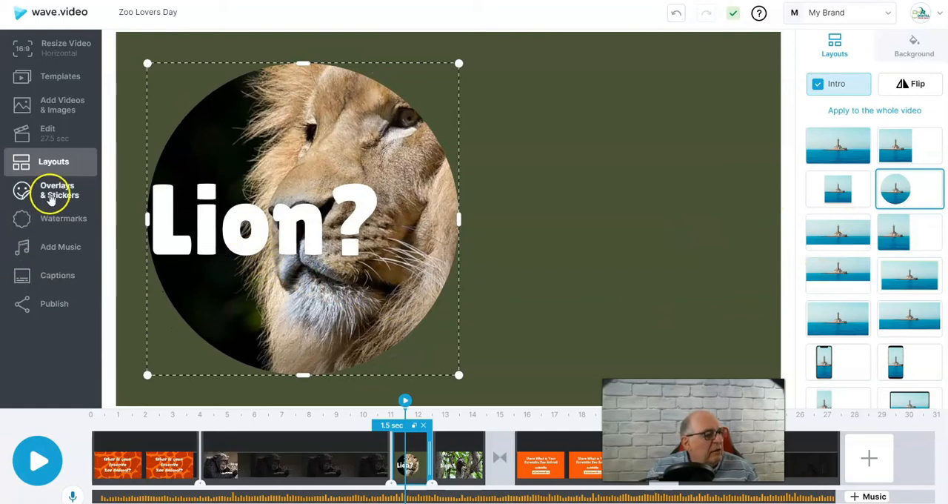
Add the red flower sticker from the Nature set to the lion clip and place it beside the circle on the green background
left_click(51, 194)
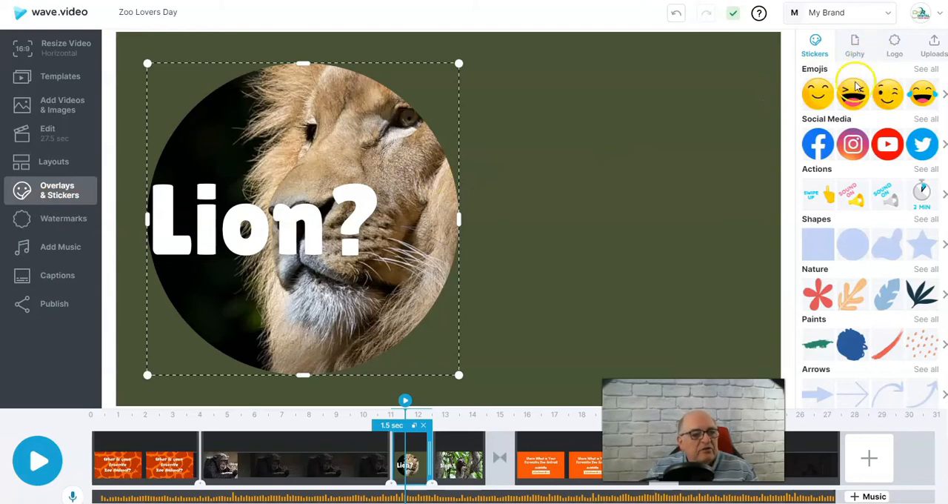
scroll(852, 152, "down", 1)
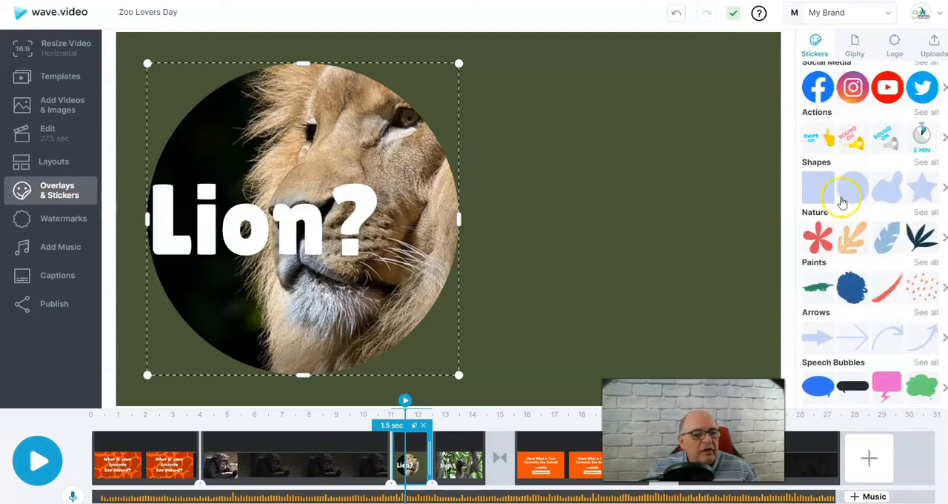
left_click(817, 245)
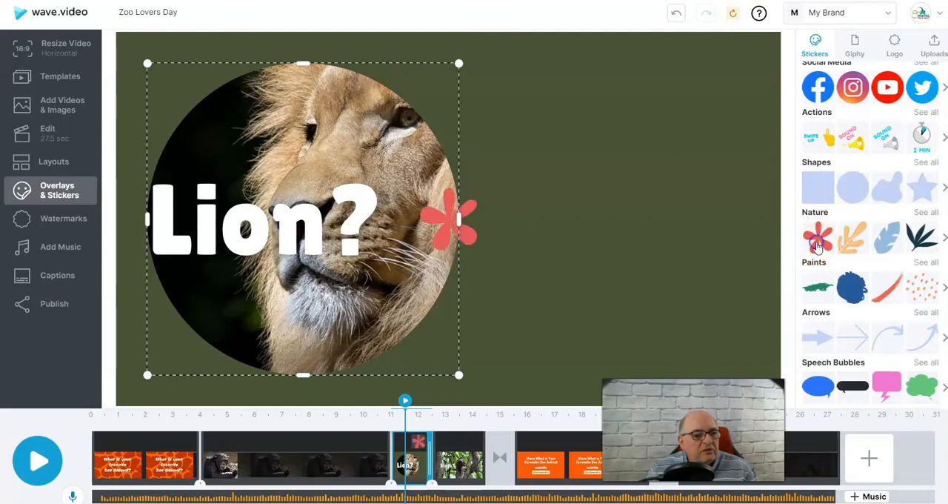
left_click_drag(440, 225, 523, 171)
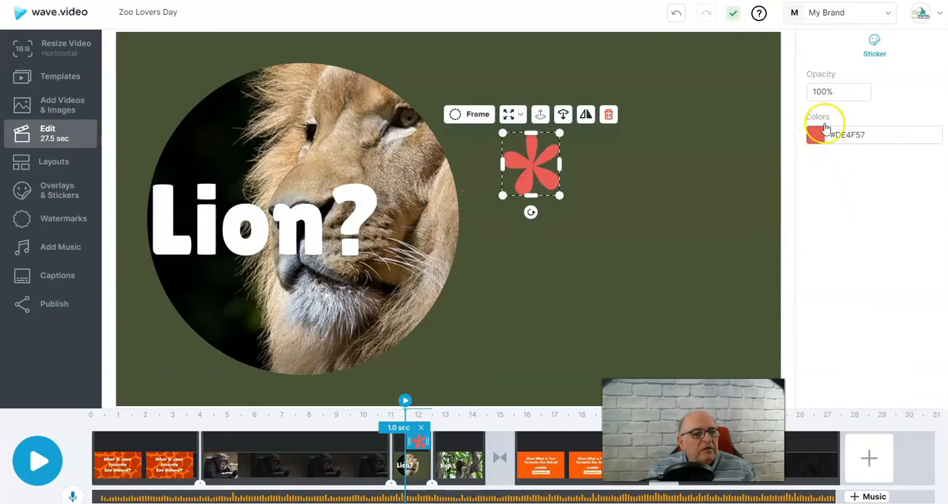
Set the red flower sticker's opacity to 55%
left_click(836, 94)
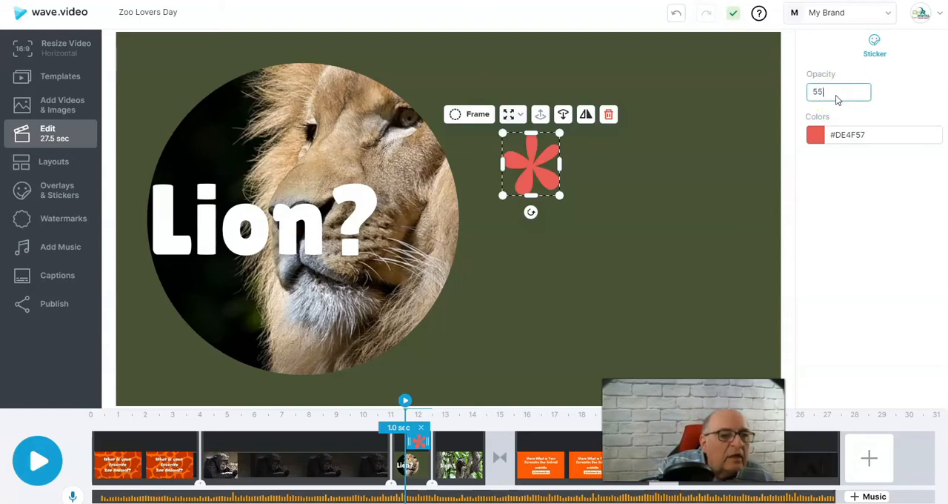
key("Return")
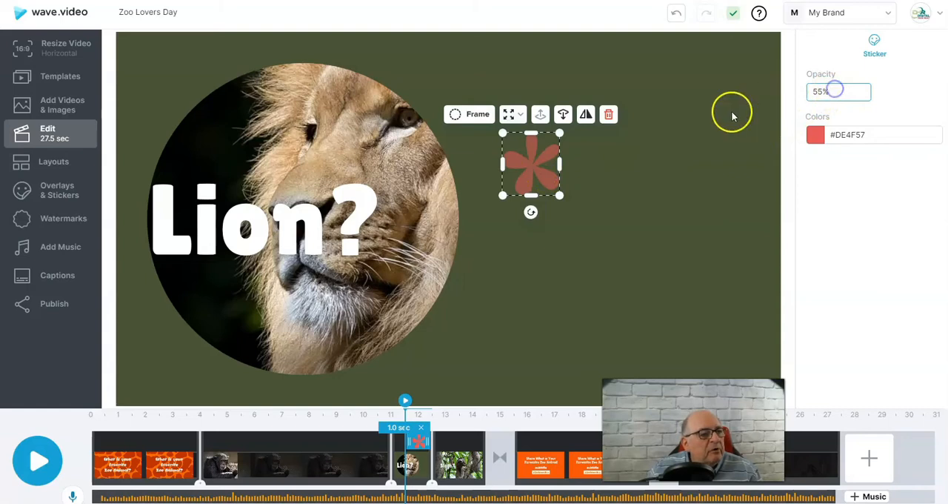
left_click(872, 138)
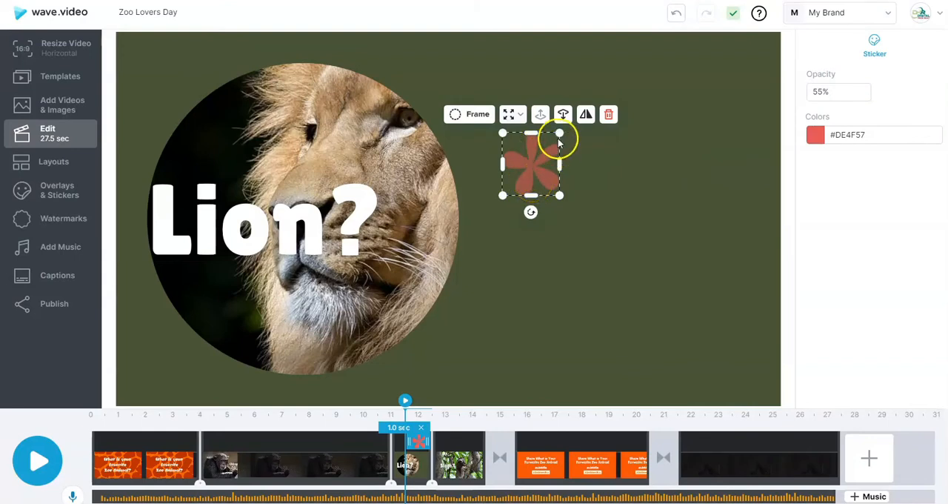
Enlarge the flower sticker to about half the circle's width and set its color to #000000
left_click_drag(559, 133, 571, 136)
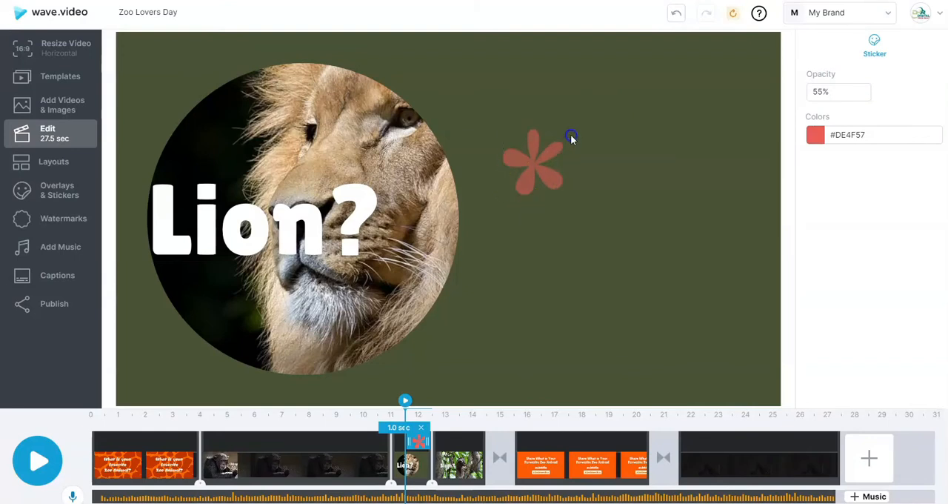
left_click(544, 150)
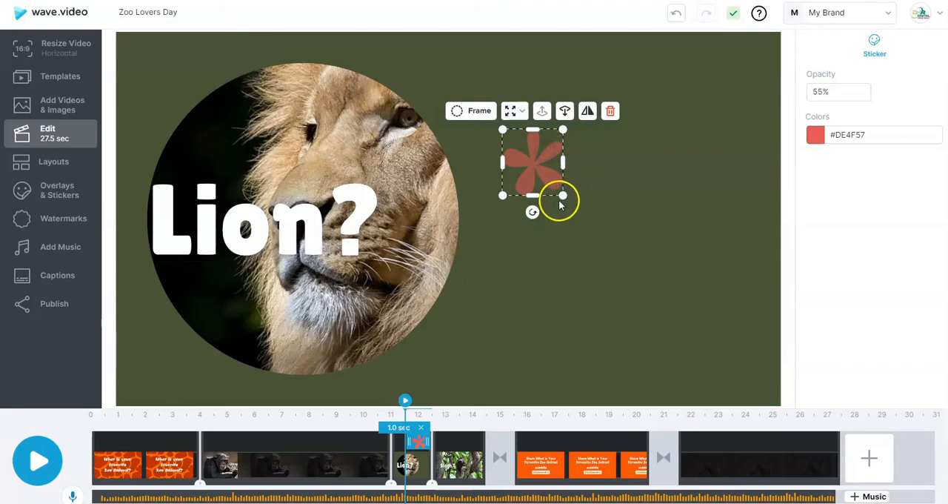
left_click_drag(563, 198, 665, 285)
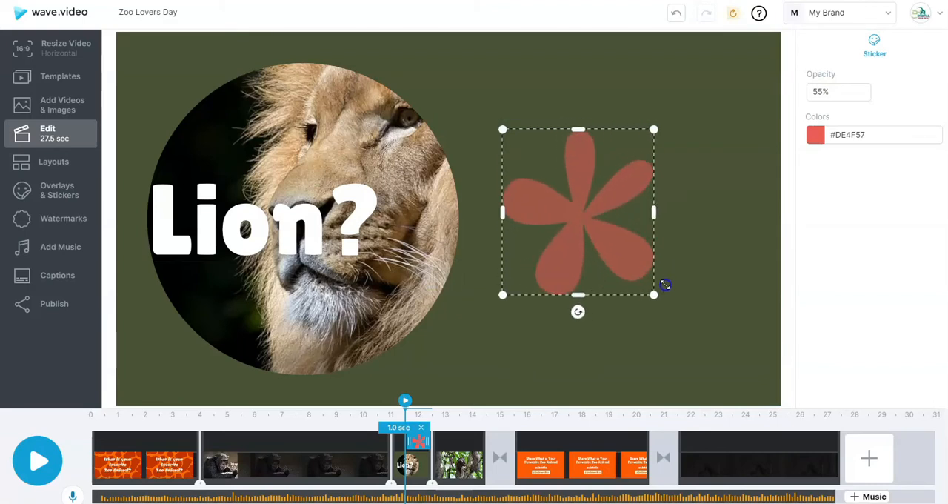
left_click(864, 134)
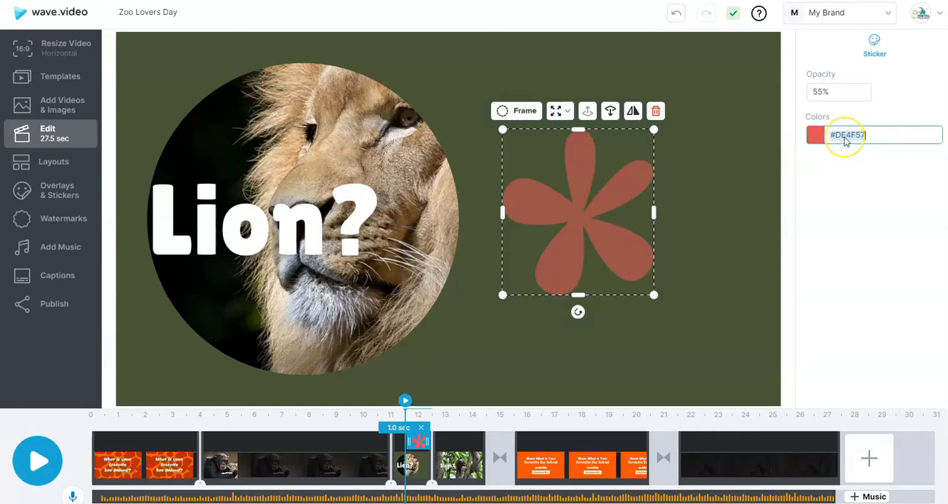
type("#000000")
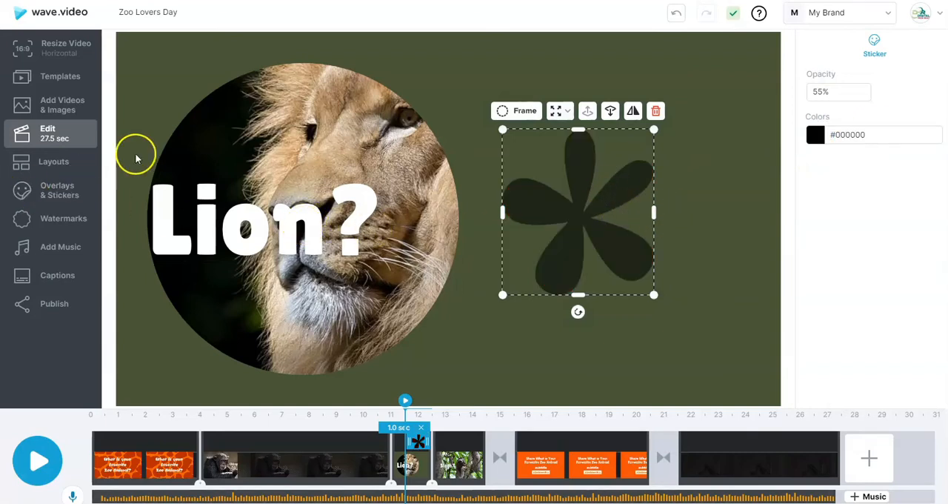
Examine the sticker categories available for watermarks
left_click(46, 223)
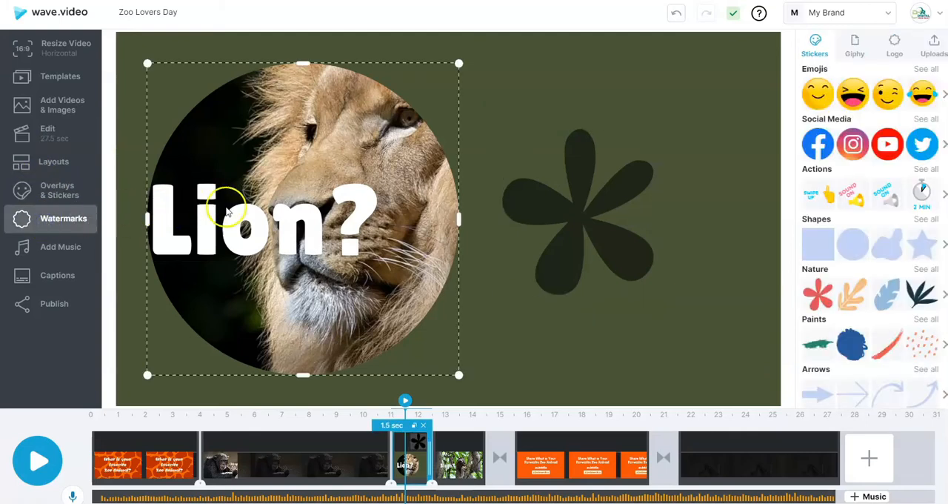
scroll(916, 296, "down", 3)
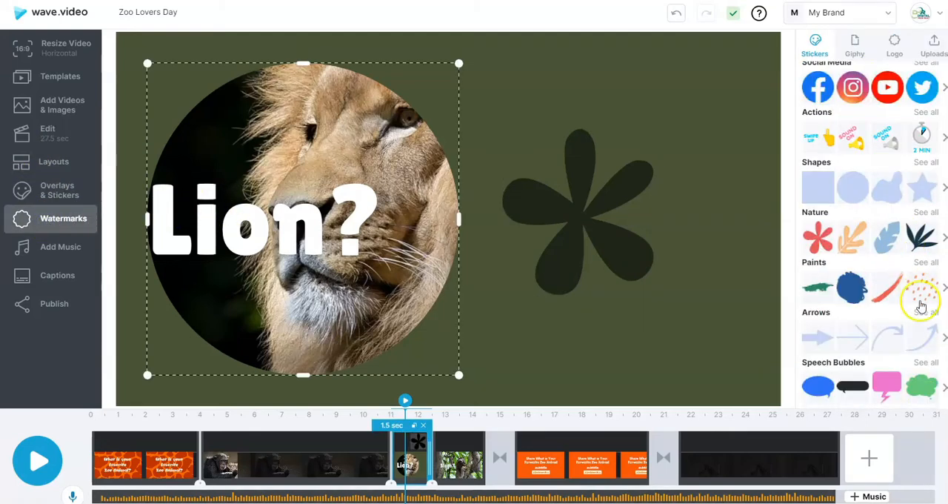
scroll(908, 370, "down", 1)
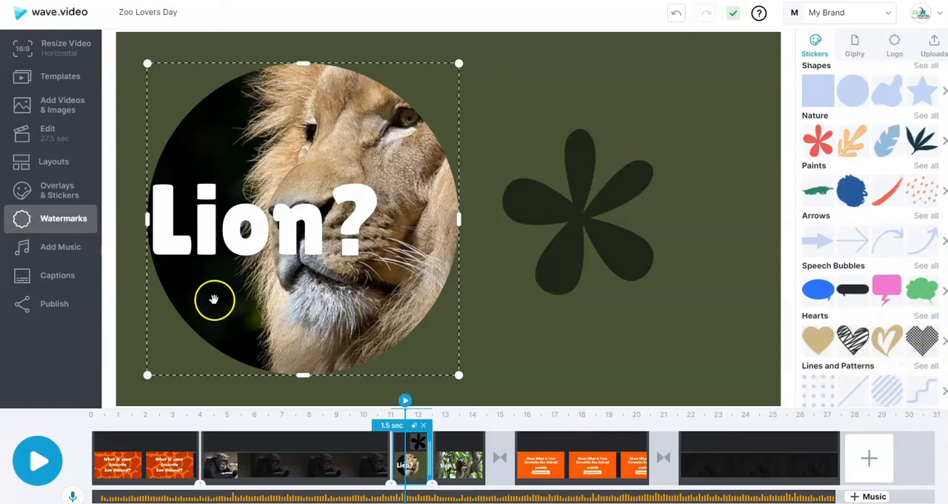
Open the For Business category of the music library and preview the track Pivot
left_click(41, 252)
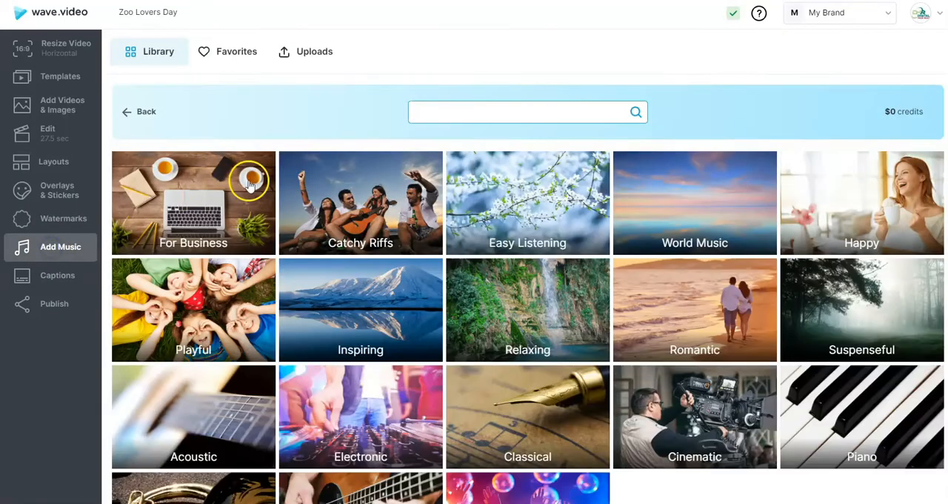
left_click(202, 204)
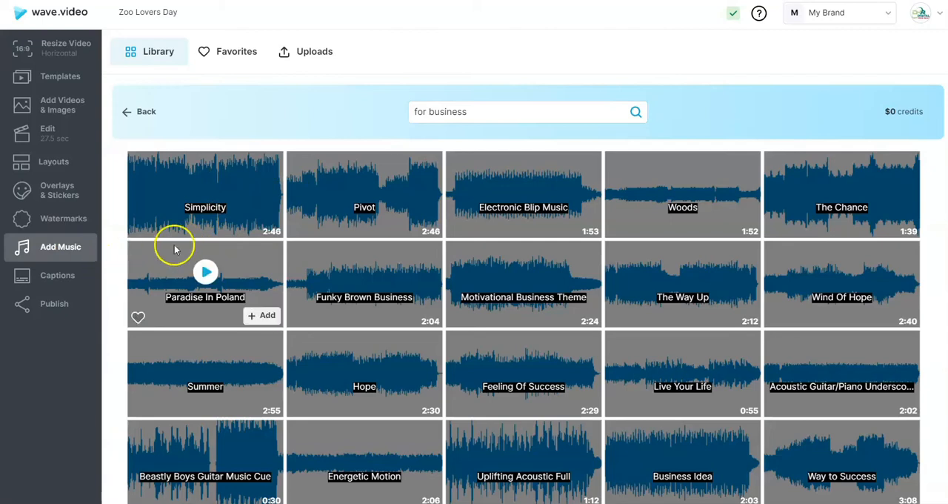
mouse_move(143, 228)
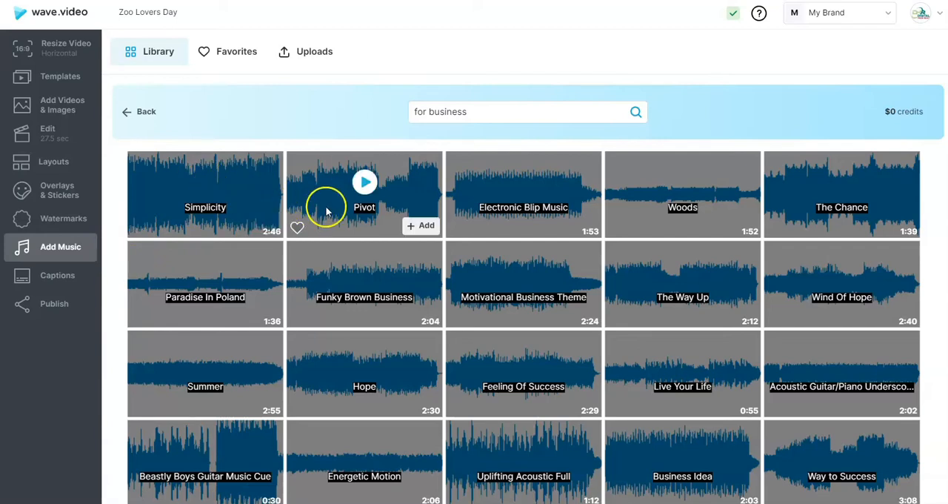
left_click(363, 185)
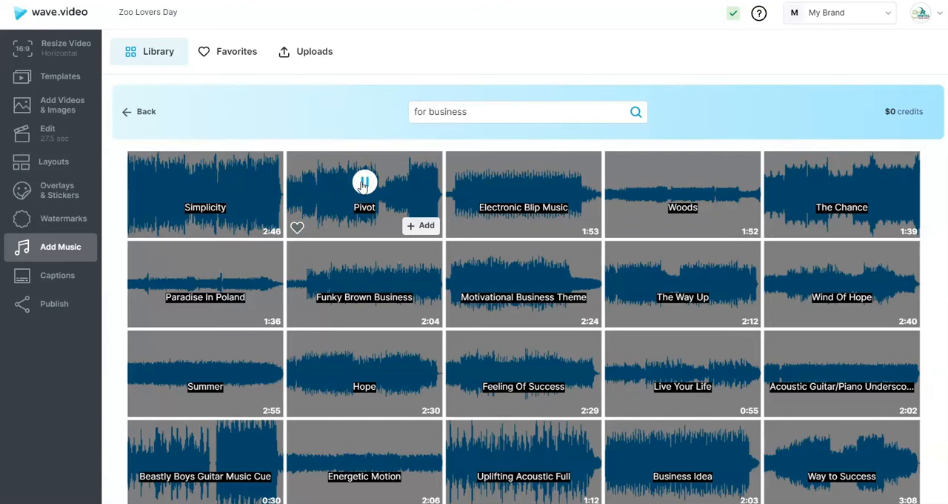
Search the music library for march
left_click(468, 109)
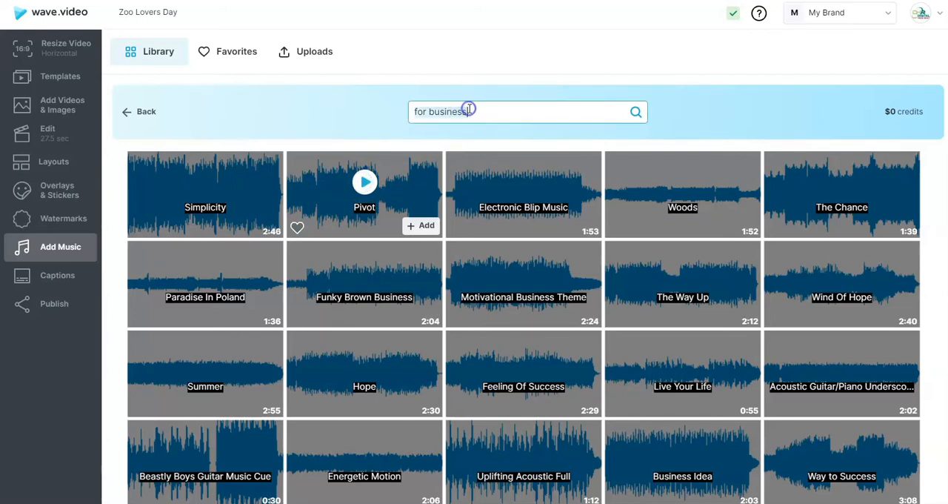
key("BackSpace")
type("march")
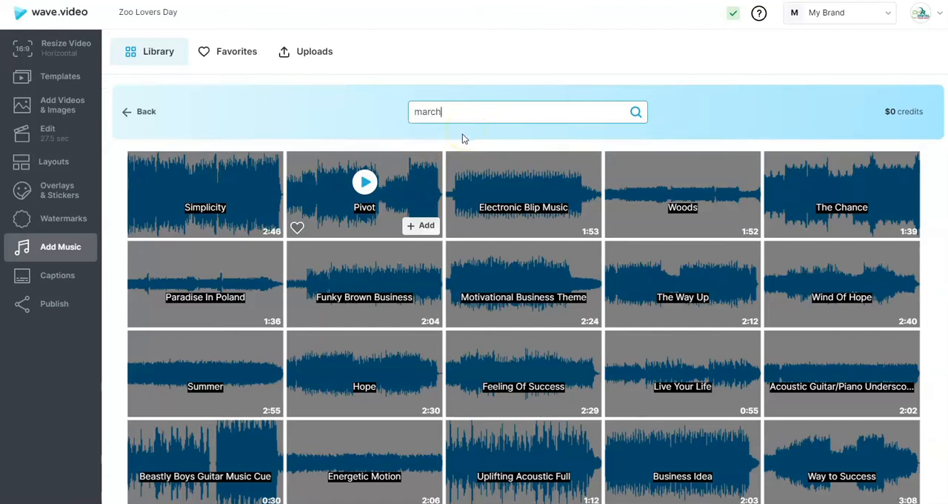
left_click(635, 111)
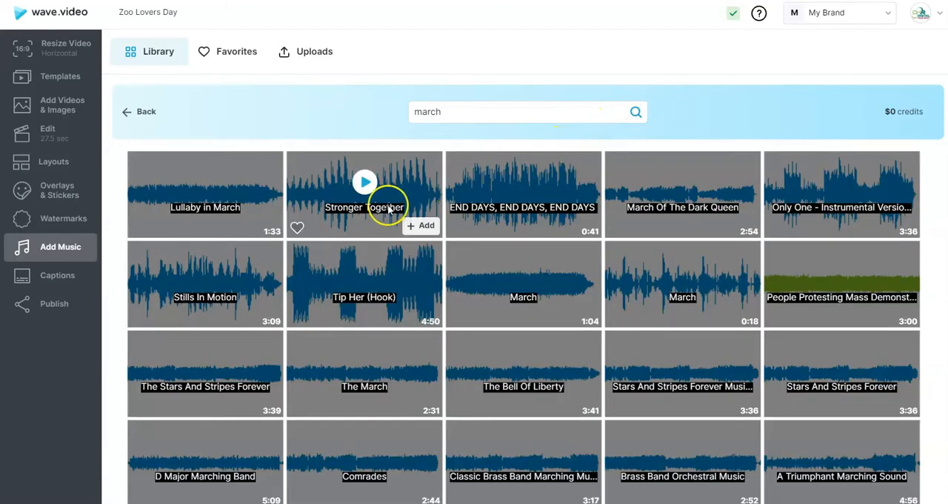
Preview The Stars And Stripes Forever and The March, and add The March to the video's soundtrack
mouse_move(226, 248)
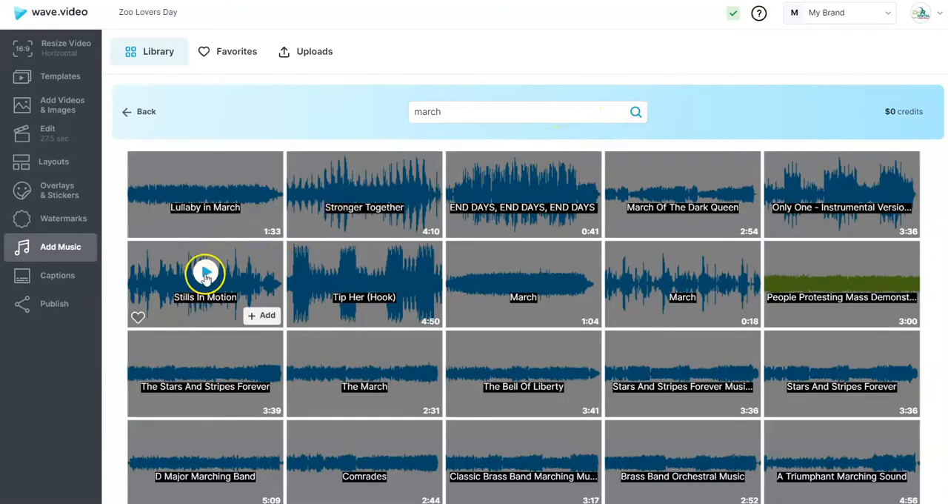
mouse_move(205, 363)
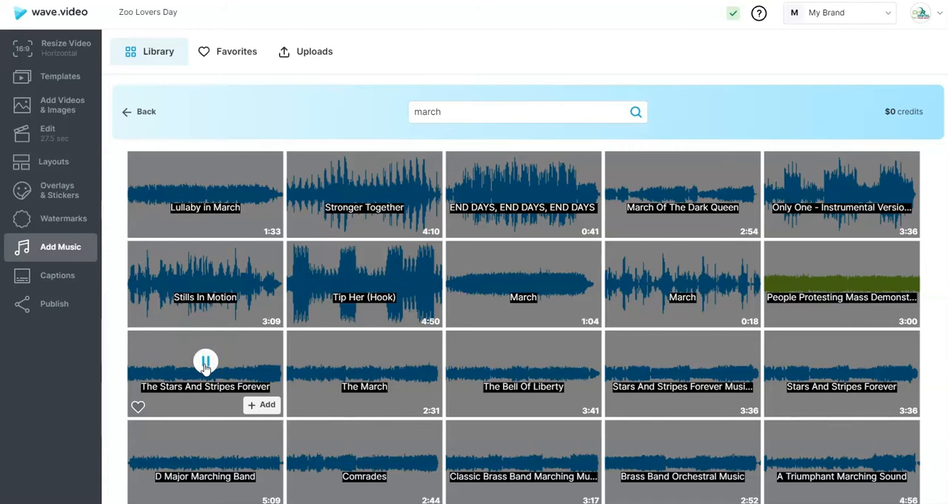
left_click(366, 362)
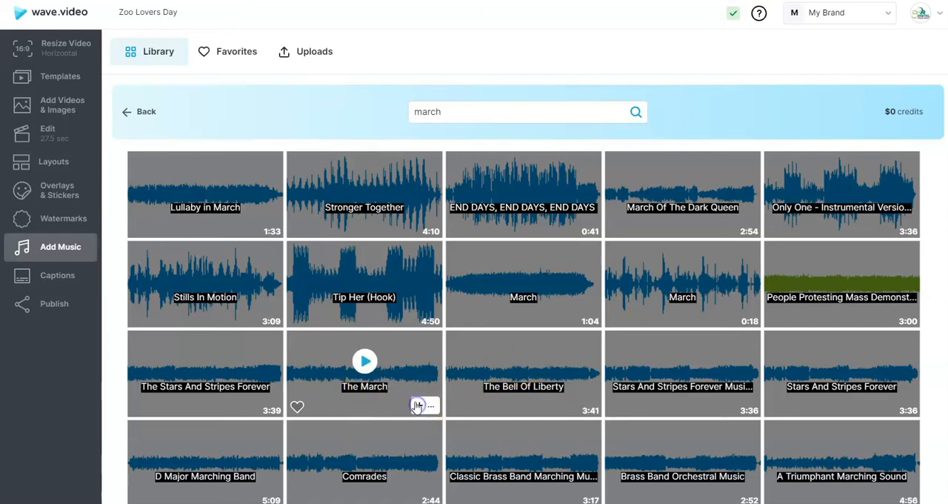
left_click(417, 406)
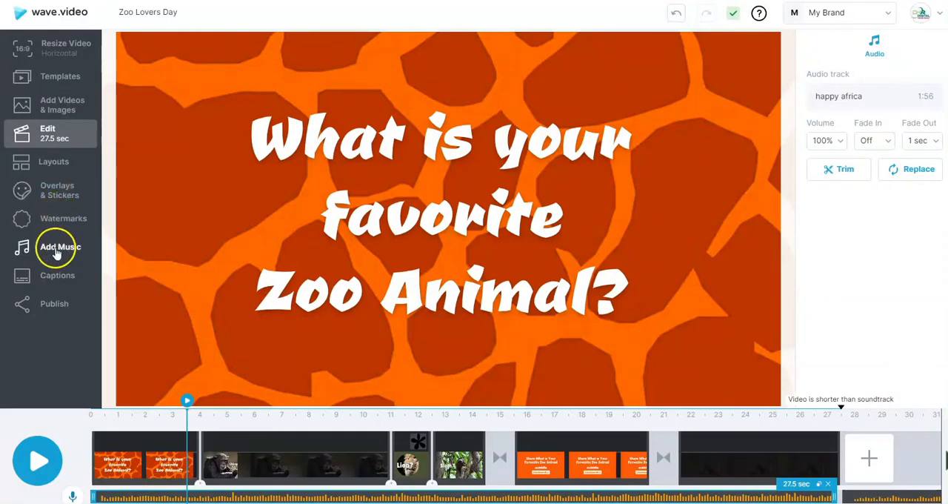
Open the captions options and try Auto Captions and the subtitle file upload
left_click(56, 277)
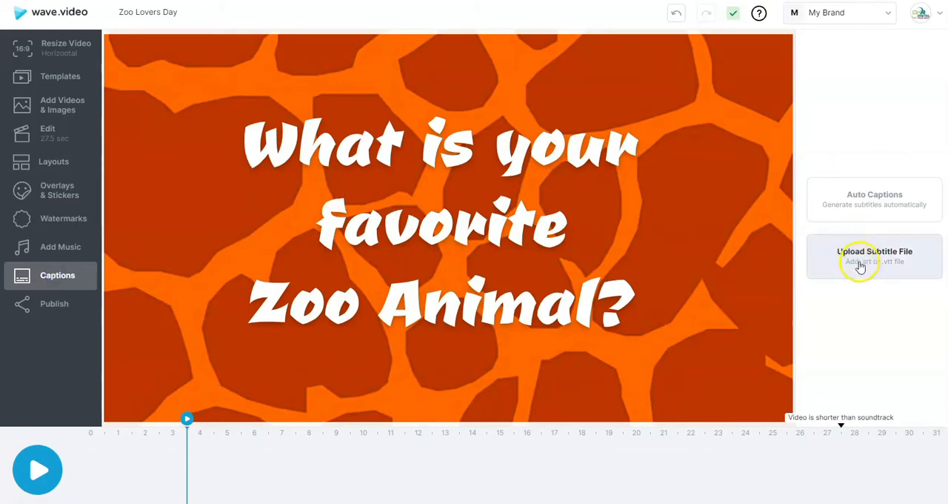
left_click(872, 204)
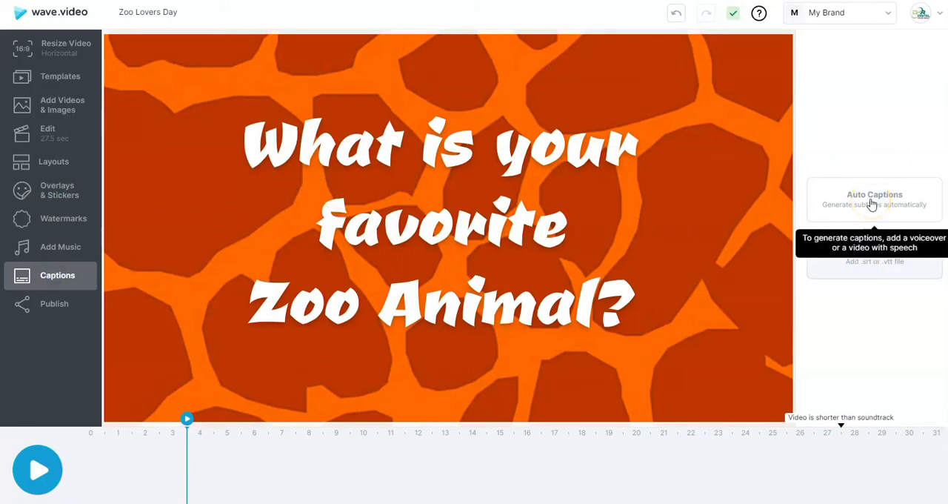
left_click(874, 272)
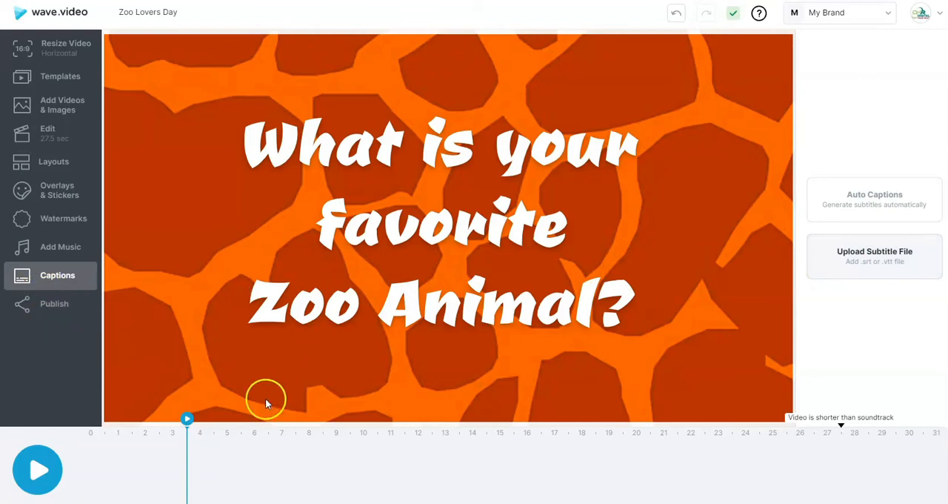
Play a short stretch of the video and open the rendering options for publishing
left_click(38, 470)
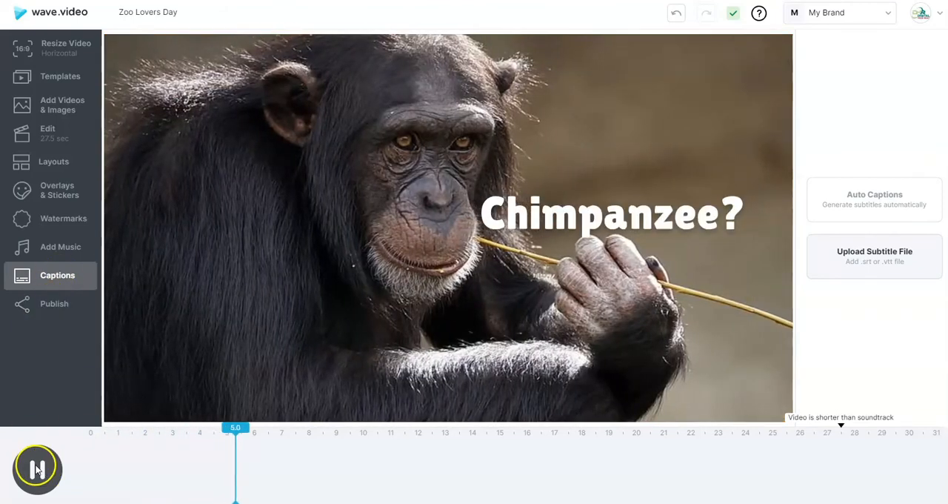
left_click(38, 469)
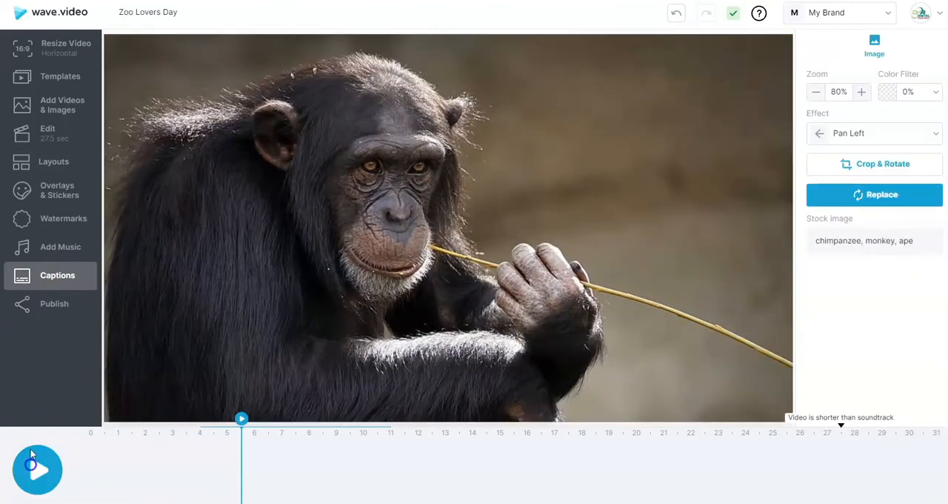
left_click(46, 305)
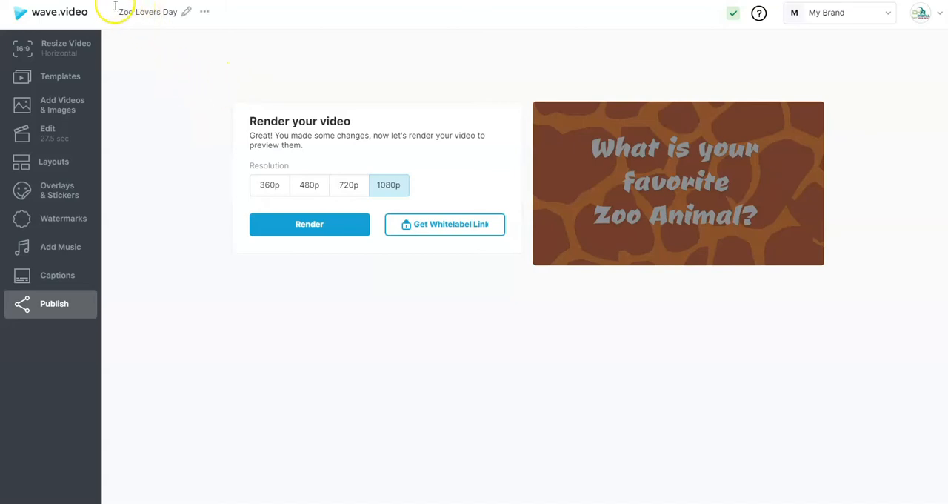
Return to the My Videos overview and examine the Products list and the starting options for a new video
left_click(50, 12)
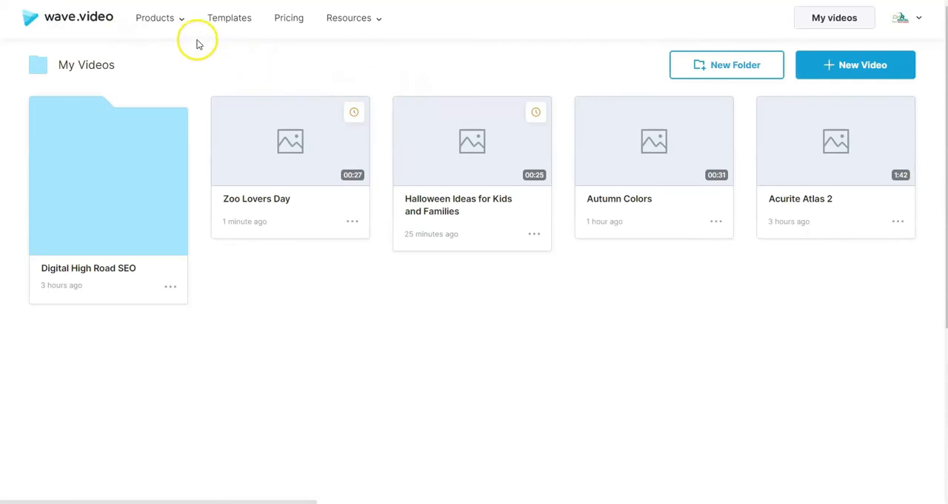
mouse_move(152, 21)
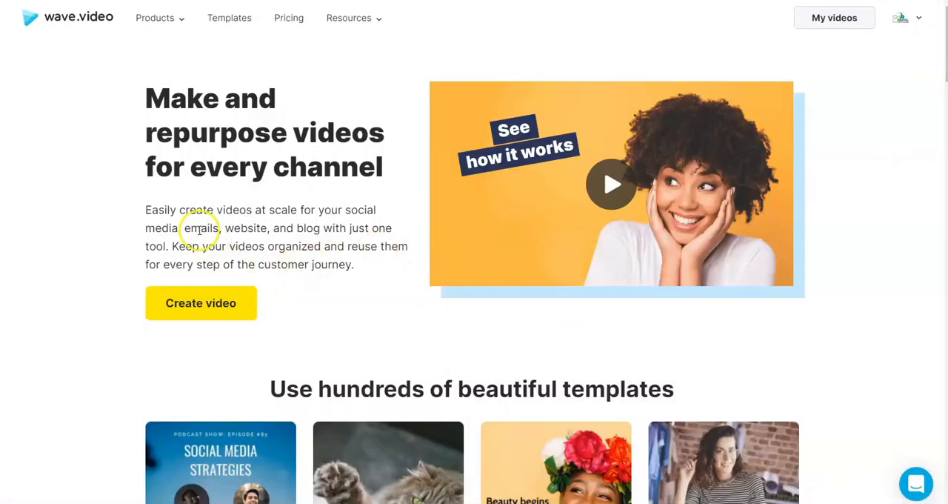
mouse_move(148, 23)
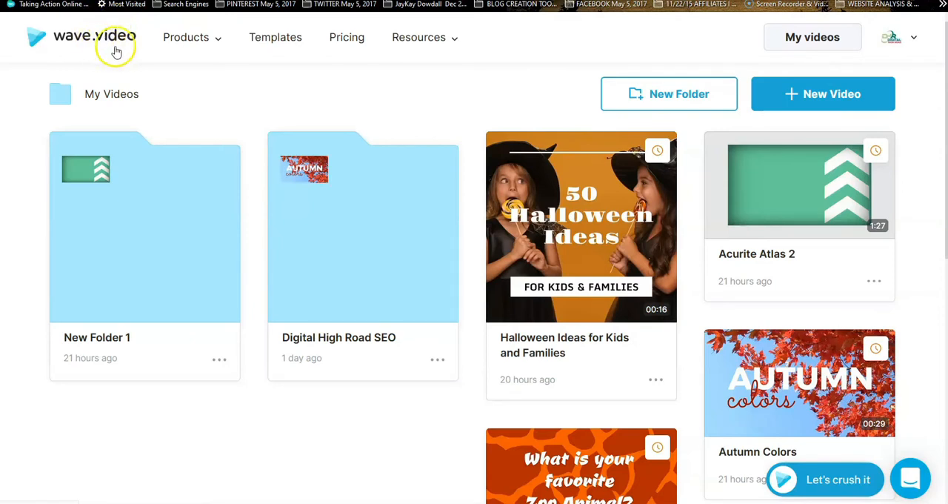
left_click(171, 41)
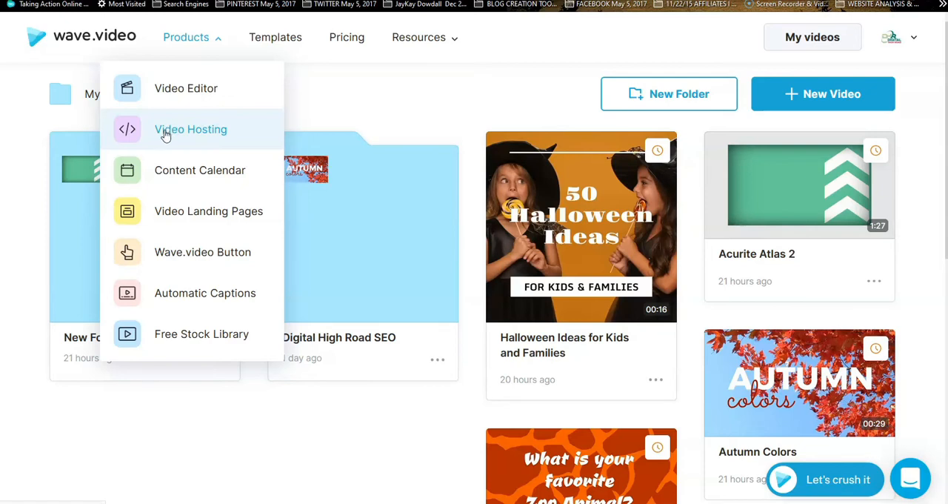
left_click(809, 95)
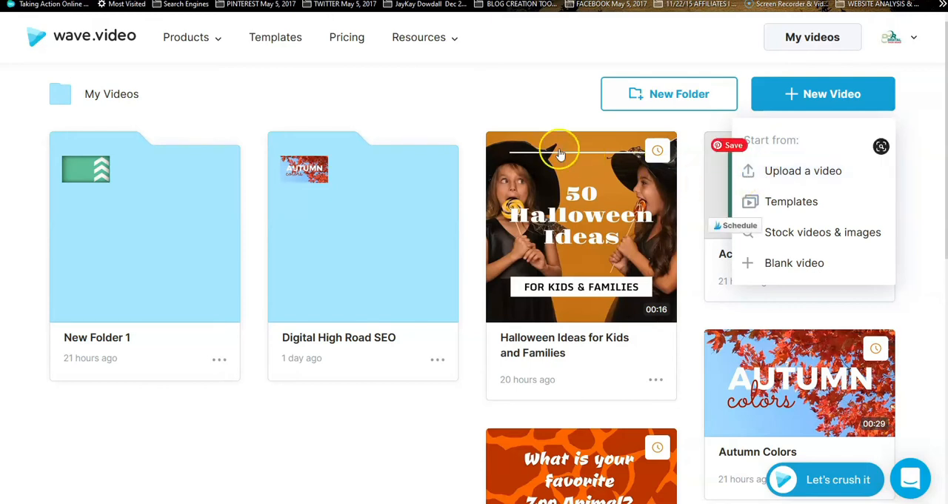
mouse_move(186, 38)
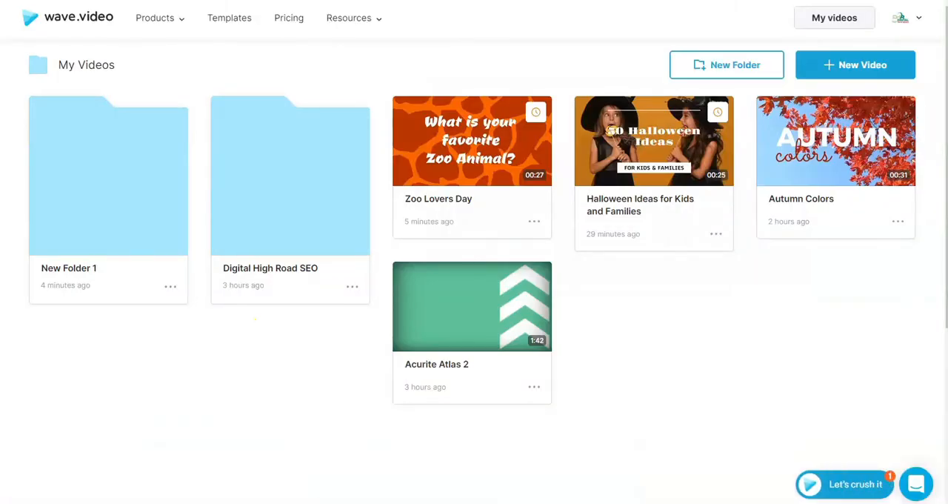
Start a new video by uploading Acurite Atlas 2.mp4 from the computer's Videos folder
left_click(846, 67)
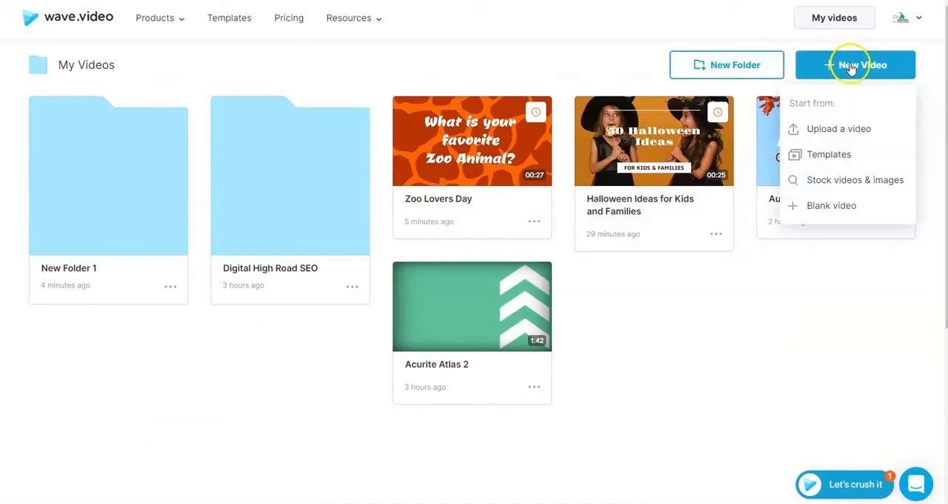
left_click(822, 130)
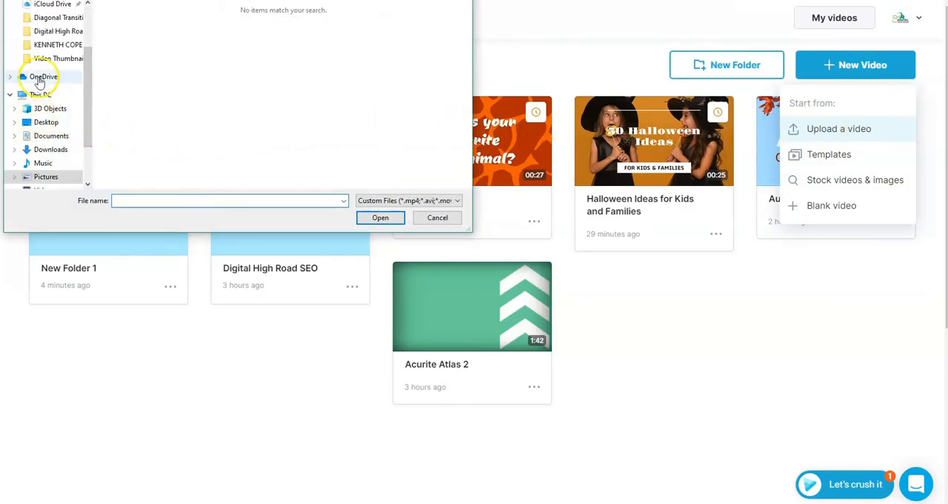
scroll(48, 157, "down", 1)
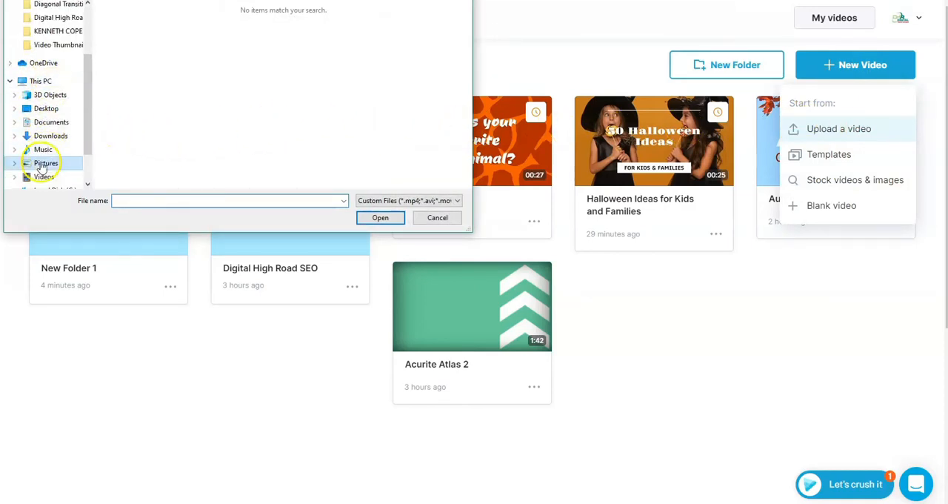
left_click(39, 176)
scroll(385, 59, "down", 5)
scroll(371, 59, "down", 4)
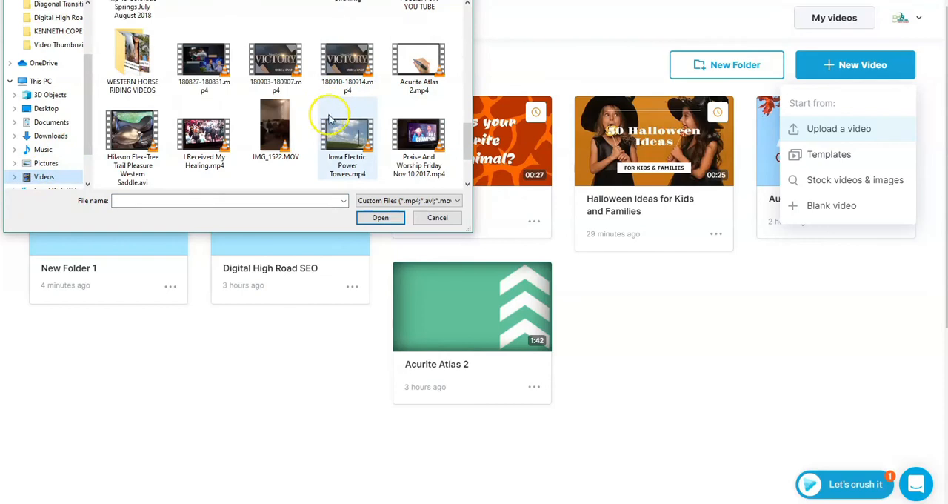
left_click(418, 63)
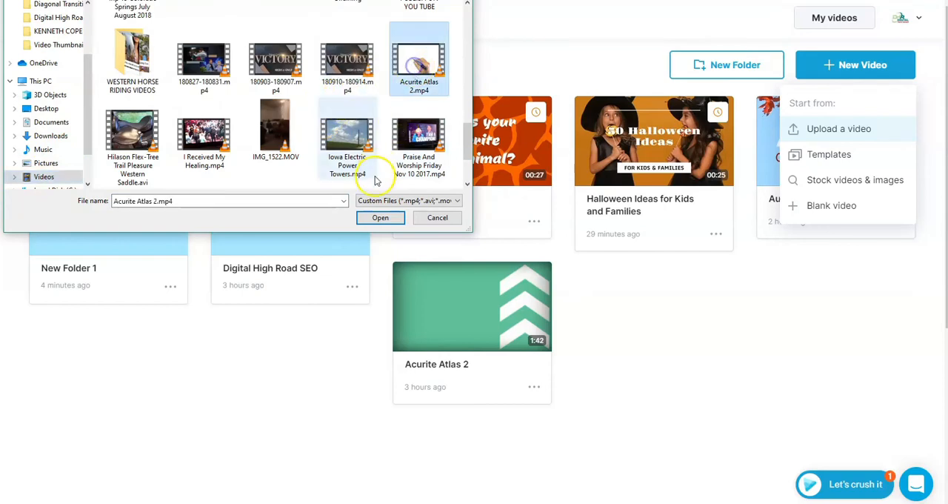
left_click(378, 217)
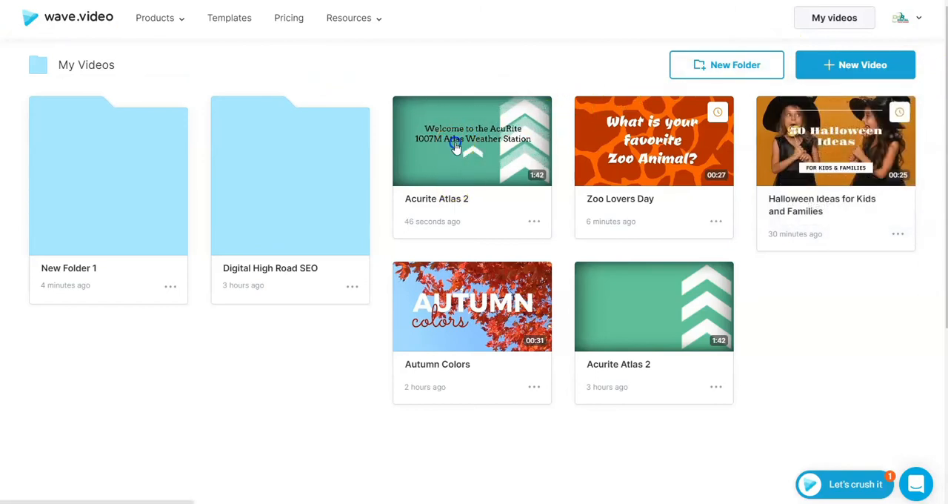
Open the newly uploaded Acurite Atlas 2 video for editing and play its opening seconds
left_click(454, 146)
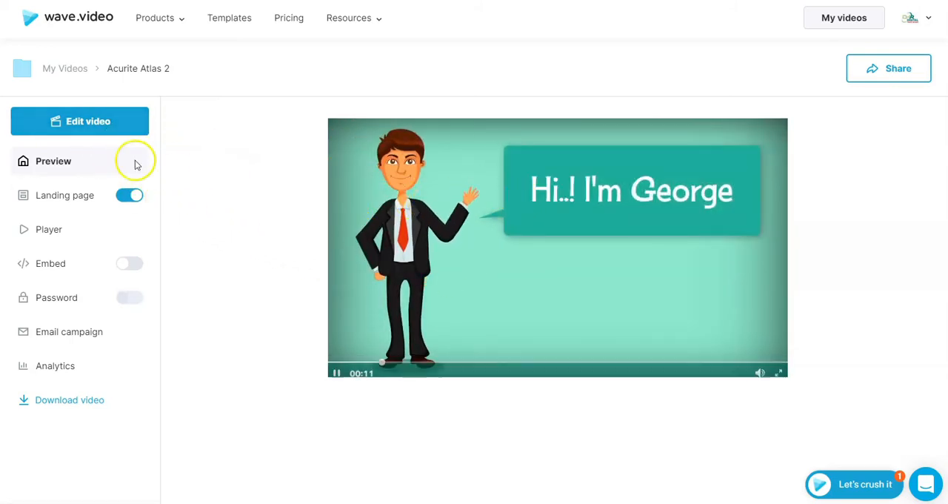
left_click(74, 122)
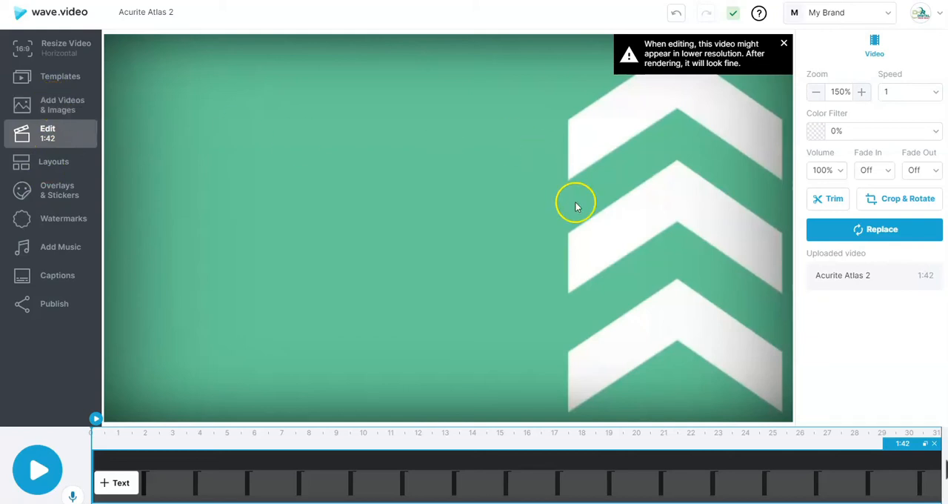
left_click(40, 473)
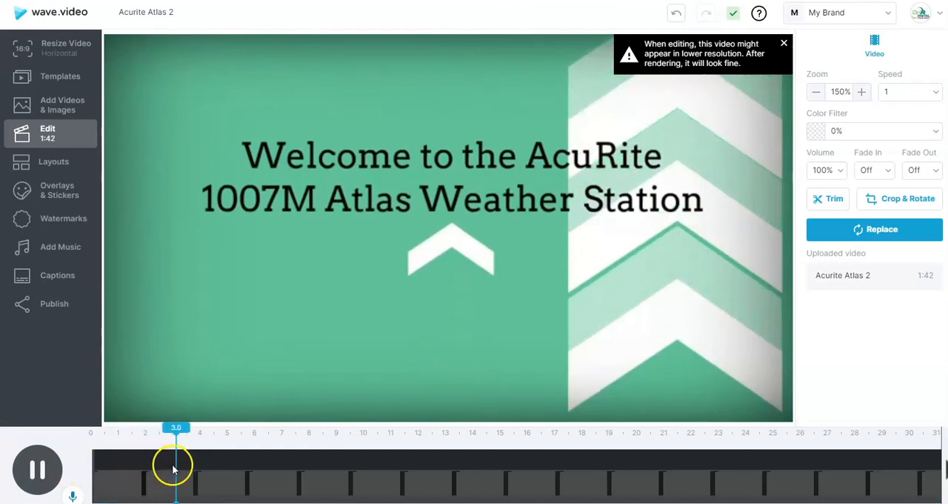
left_click(35, 468)
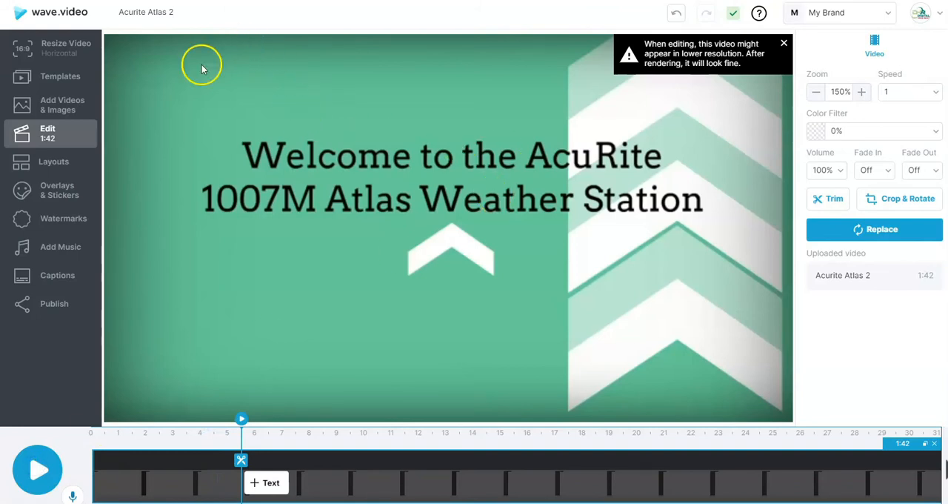
Search the stock library for weather and add the free image of white clouds in a deep blue sky
left_click(59, 106)
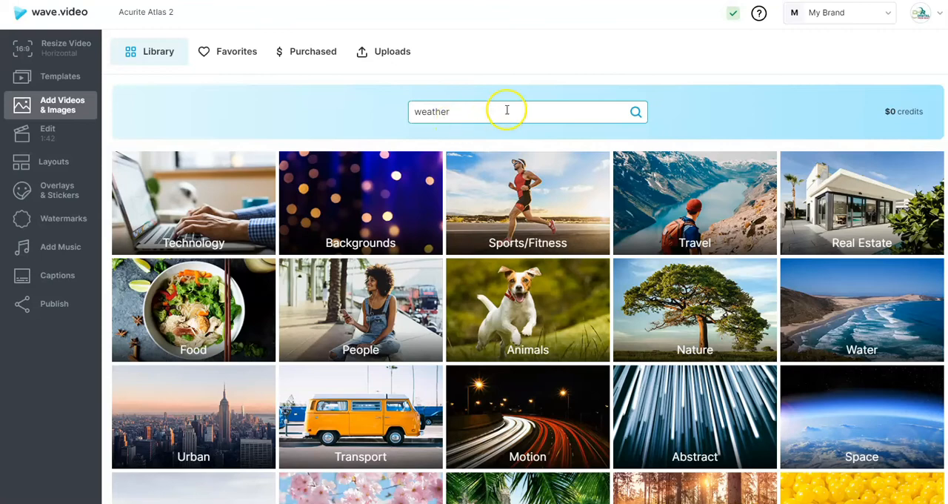
left_click(638, 111)
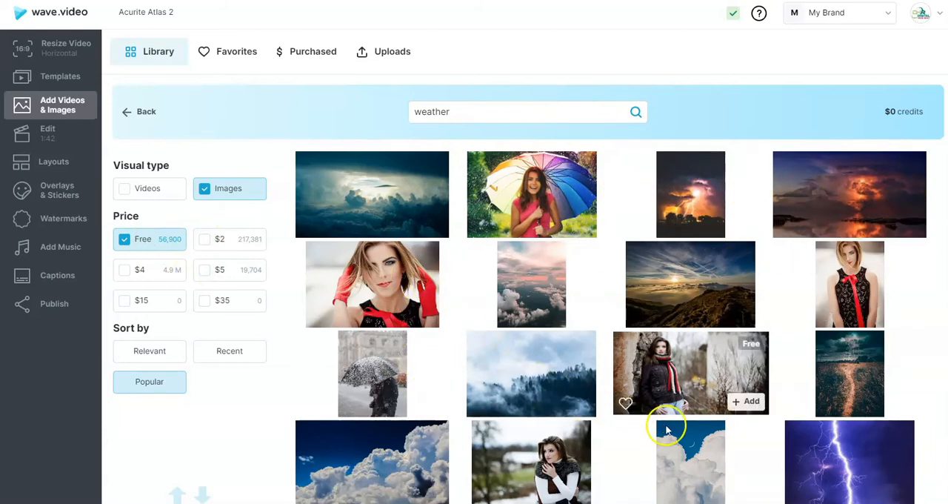
scroll(674, 444, "down", 1)
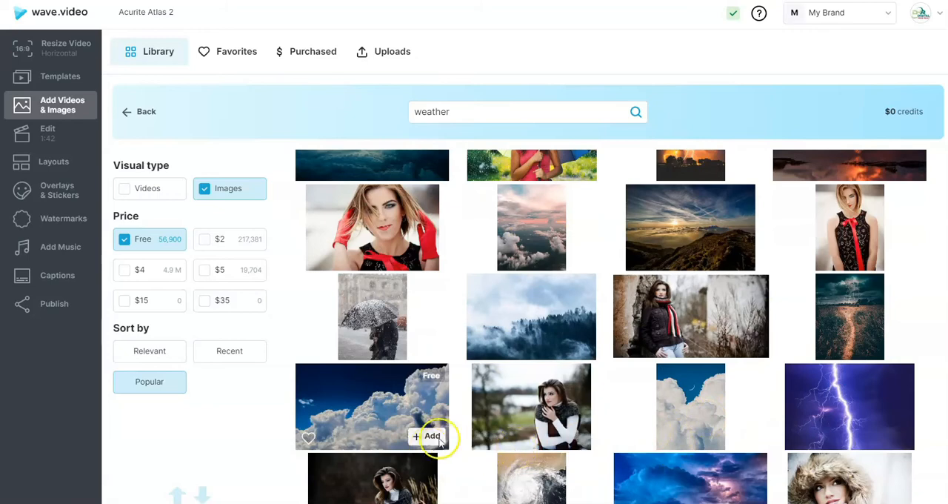
left_click(362, 406)
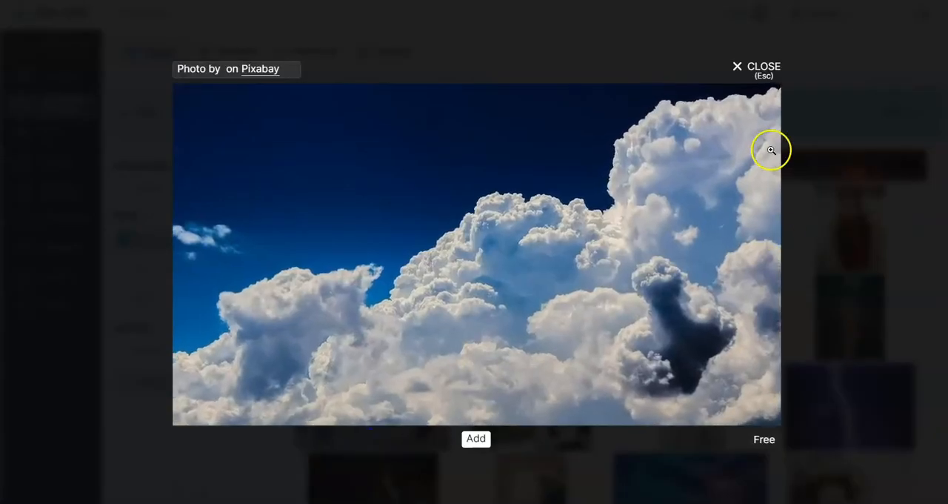
left_click(479, 441)
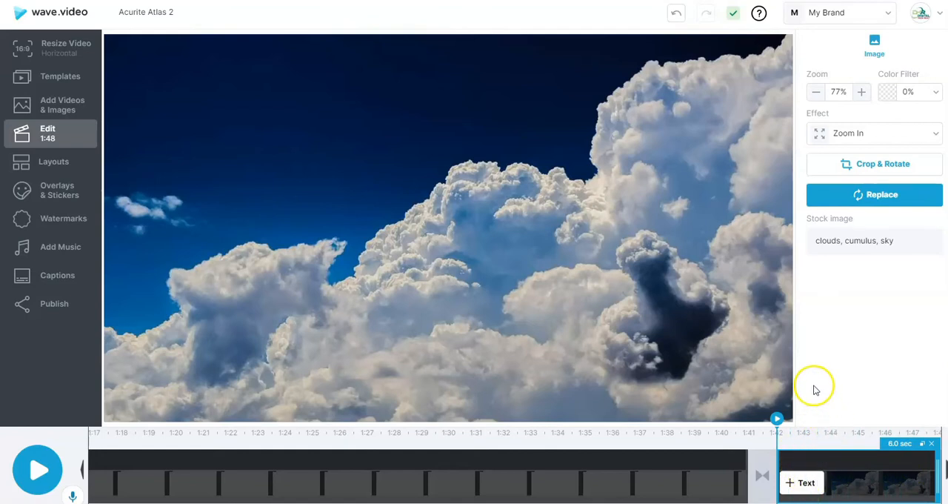
Look at the replacement options for the clouds image, and pick the layout that leaves a blank strip beneath the picture
left_click(883, 196)
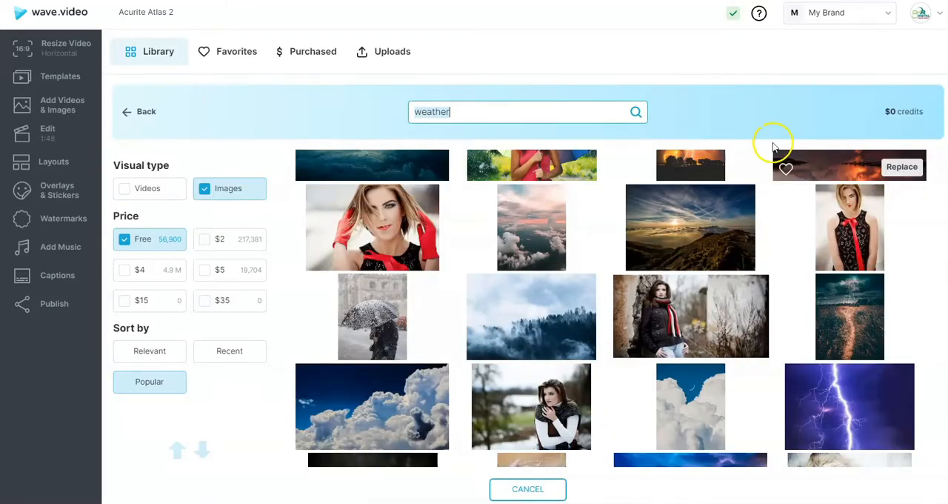
left_click(47, 166)
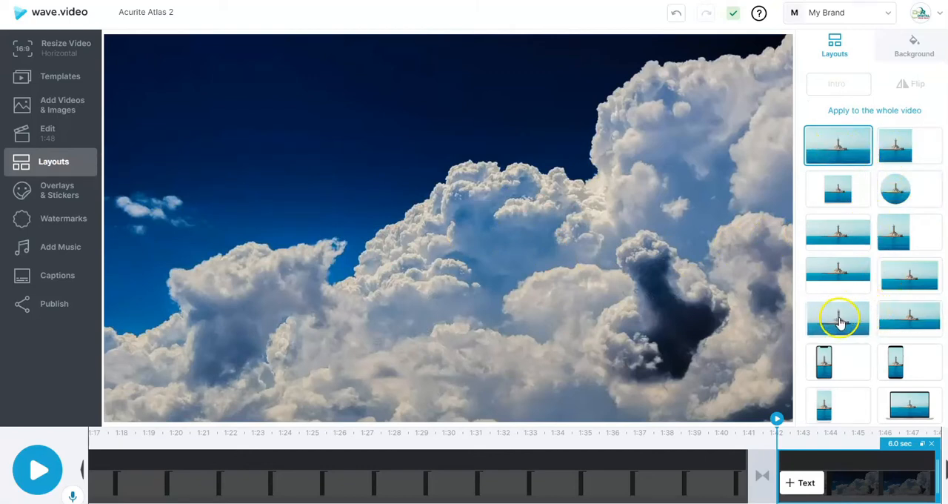
left_click(835, 272)
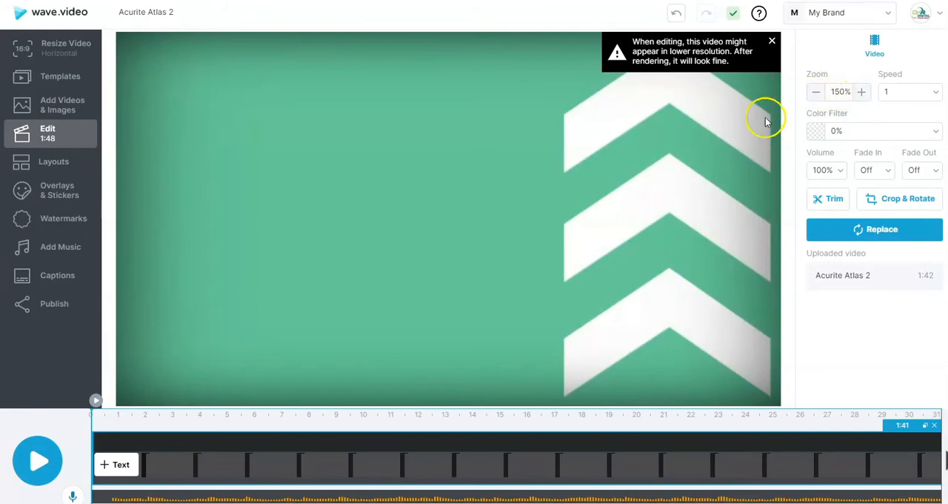
Reduce the Acurite Atlas 2 clip's zoom to 113% and set its speed to 1.25
left_click(816, 97)
left_click(816, 97)
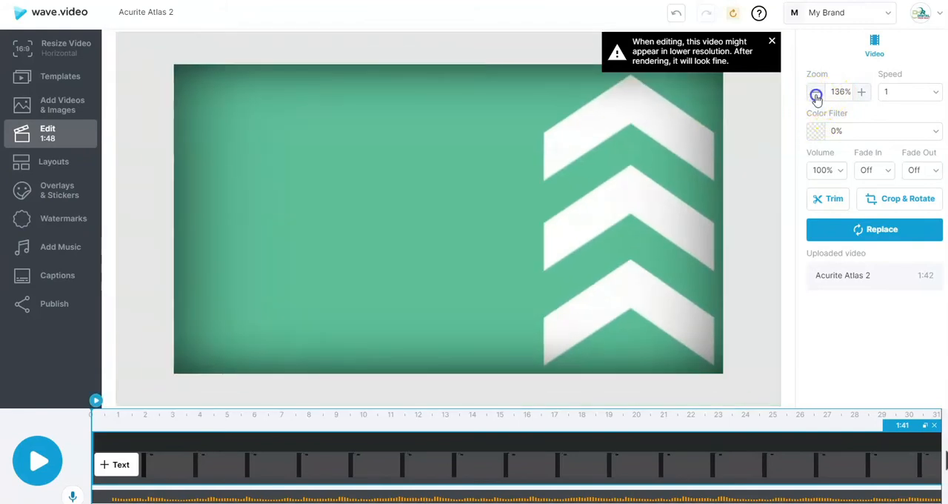
left_click(816, 97)
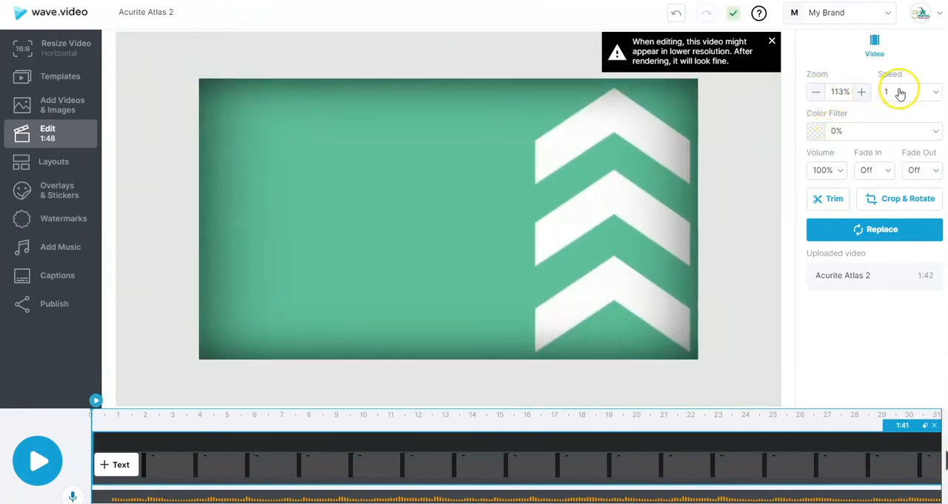
left_click(934, 95)
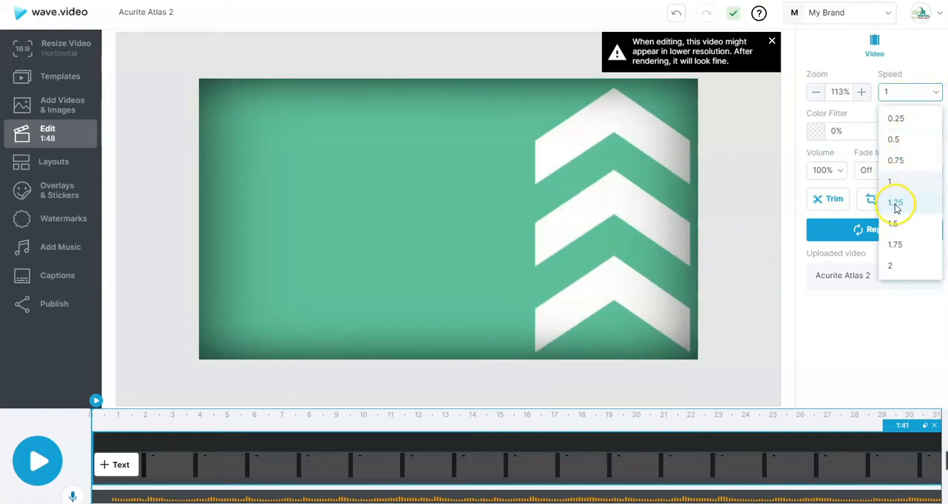
left_click(895, 202)
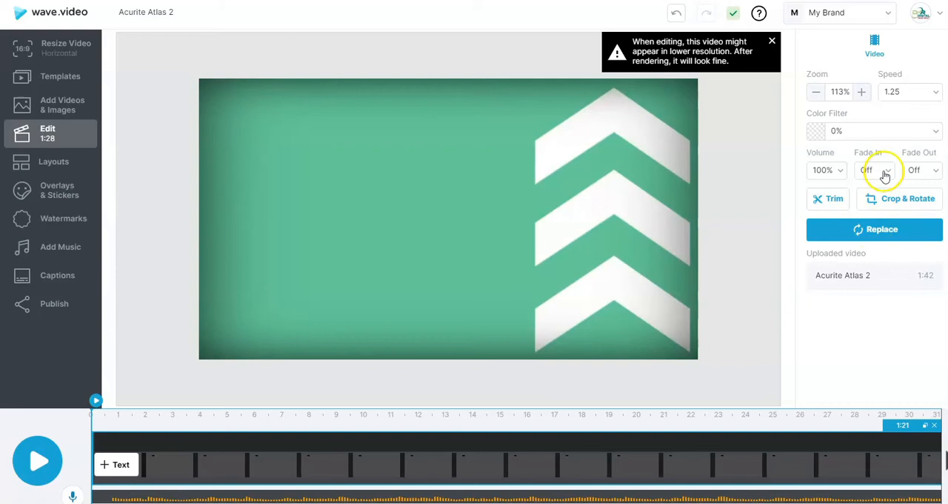
Set the clip's volume to 22%, its fade-in to 3 sec and its fade-out to 2 sec
left_click(839, 172)
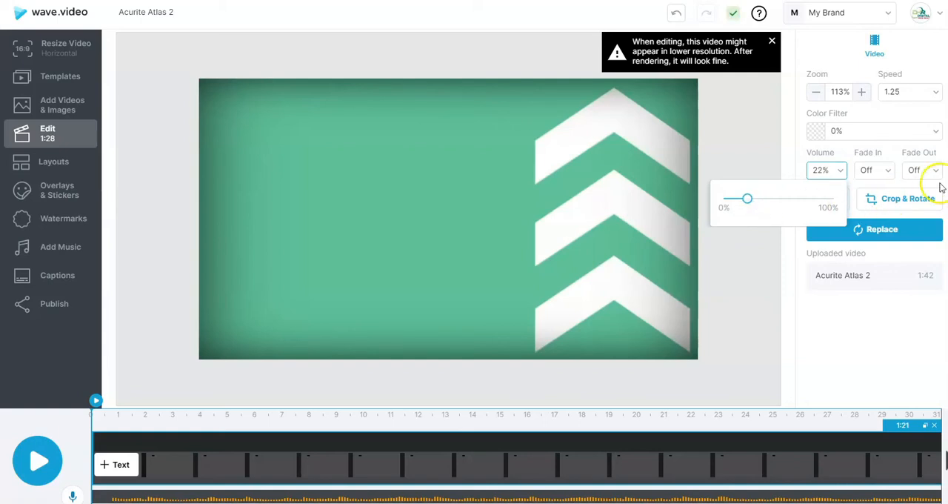
left_click(872, 171)
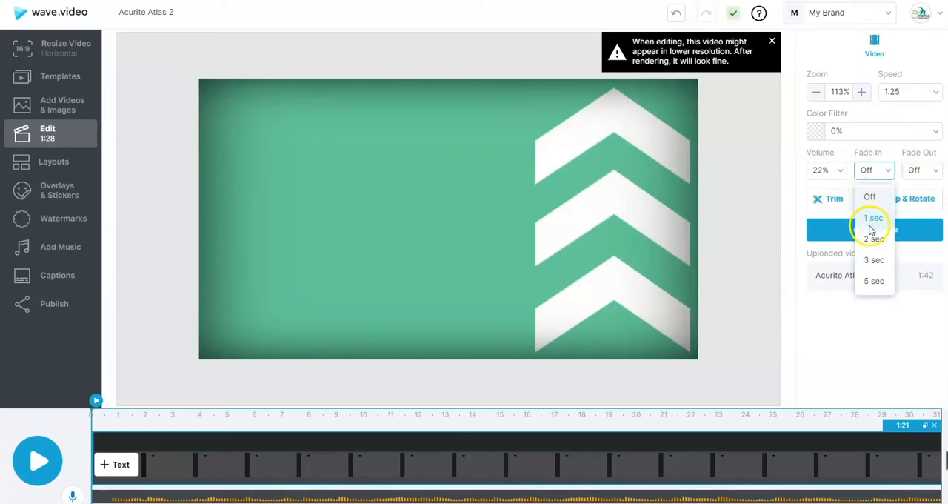
left_click(873, 261)
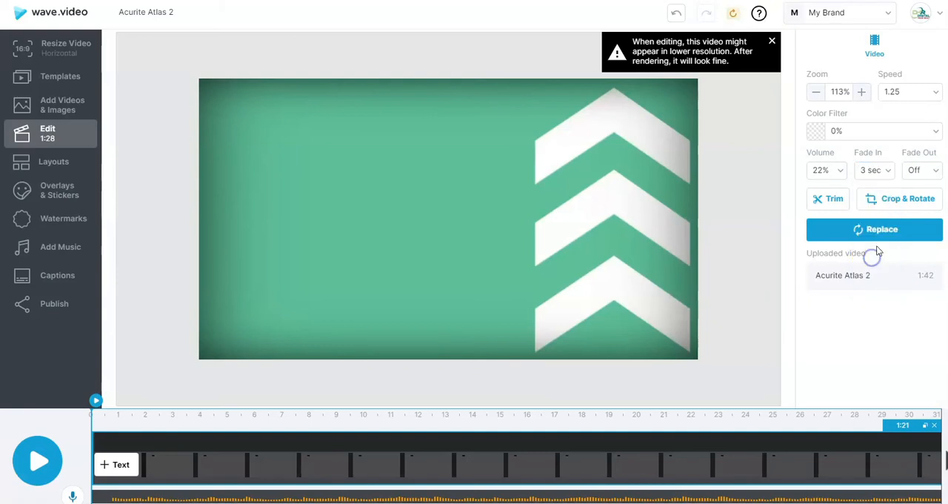
left_click(937, 173)
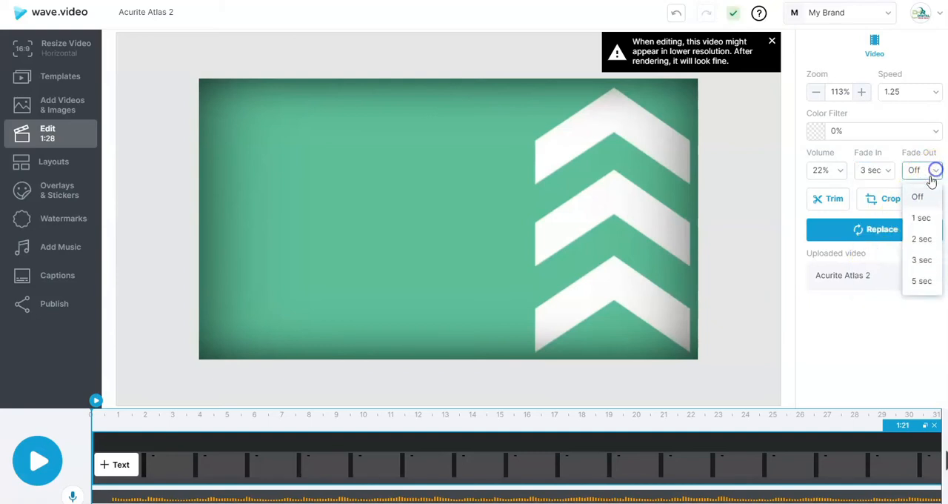
left_click(915, 239)
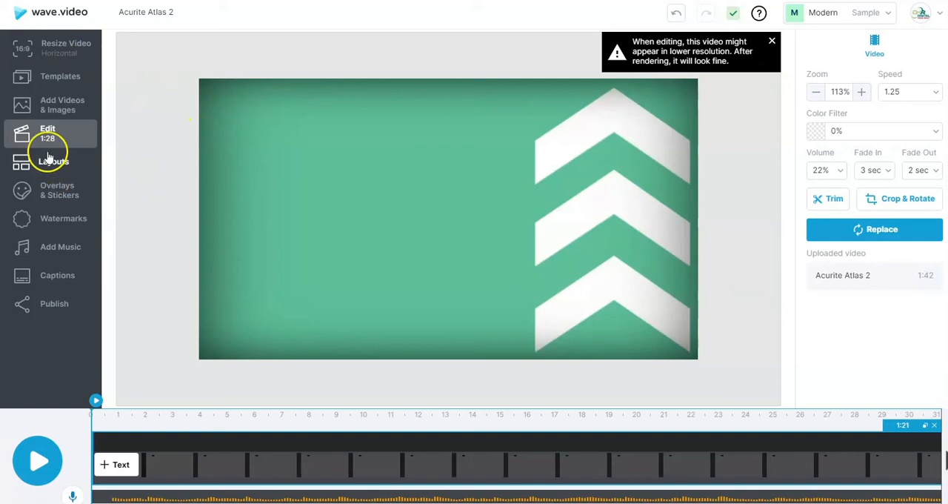
Render the edited video at 1080p, and open its player settings with the playback paused
left_click(51, 306)
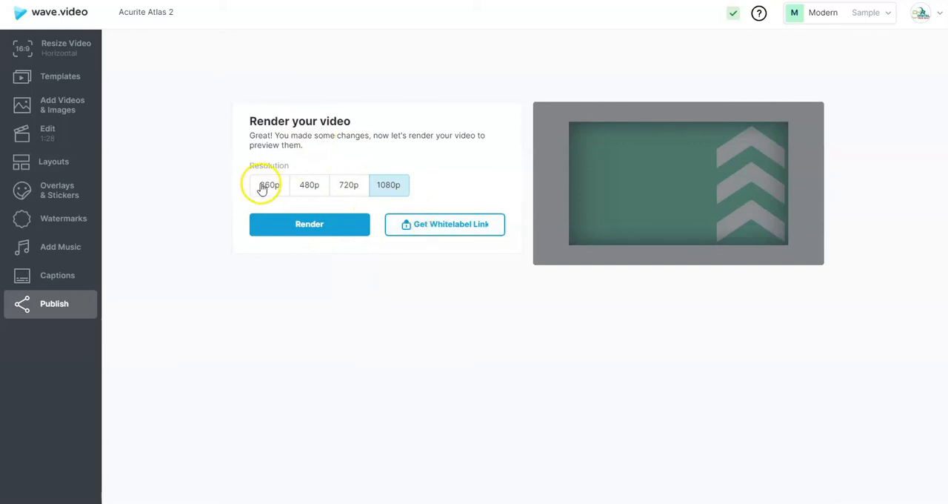
left_click(303, 230)
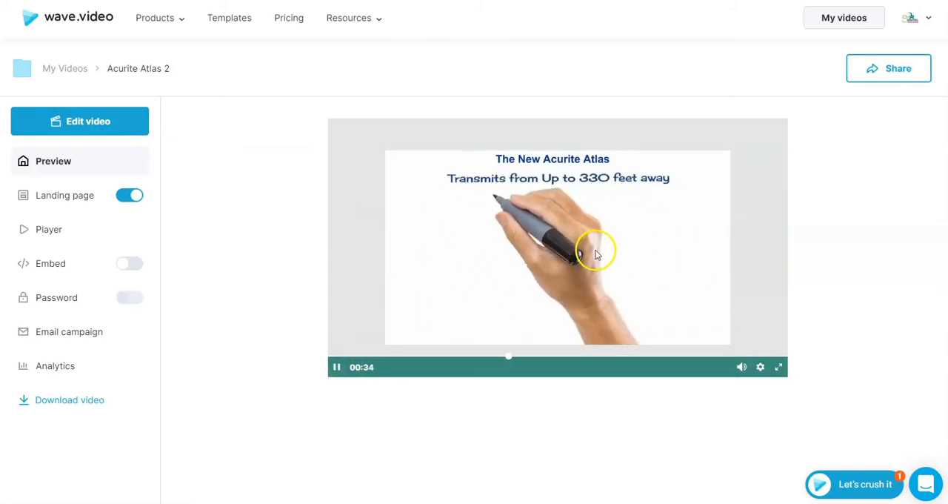
left_click(42, 230)
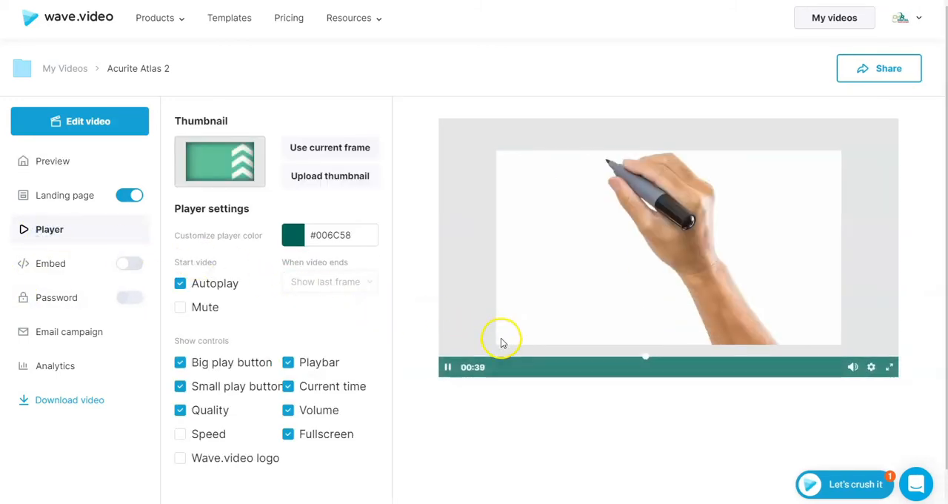
left_click(445, 367)
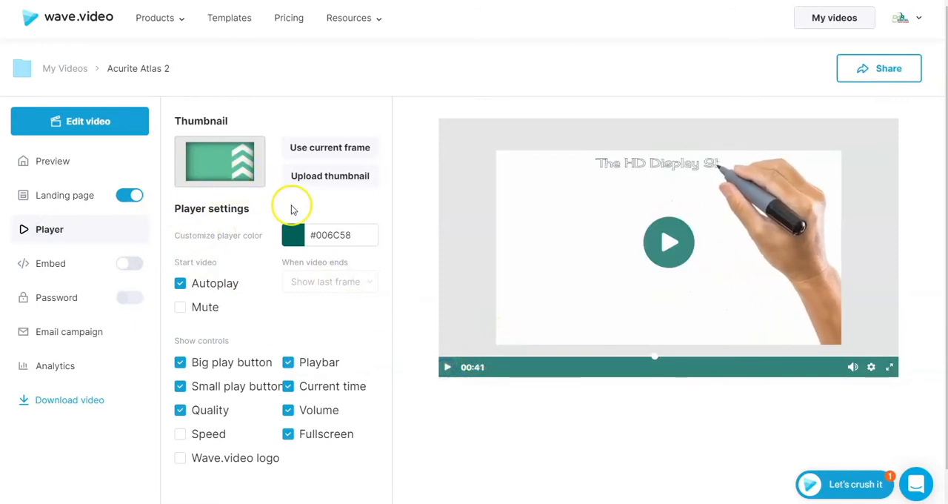
Clear the player color code and enter #006C58 in its place
left_click(309, 234)
key("ctrl+c")
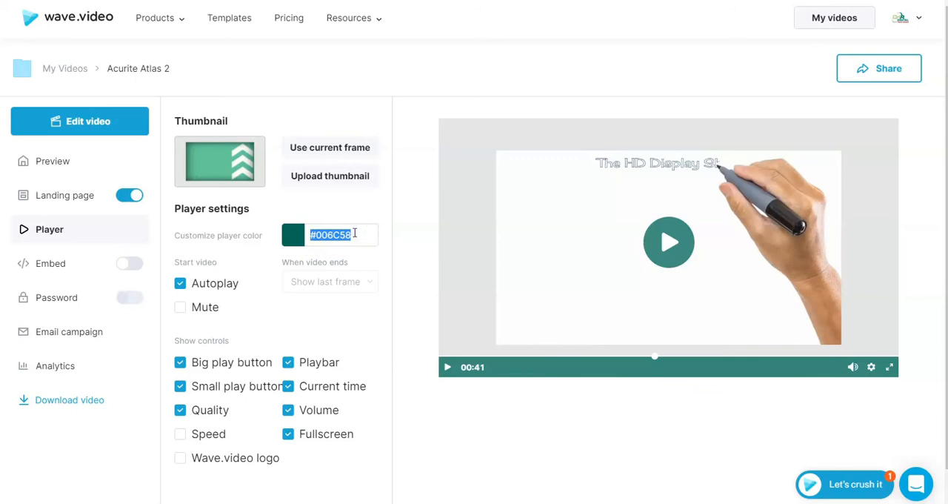
type("#")
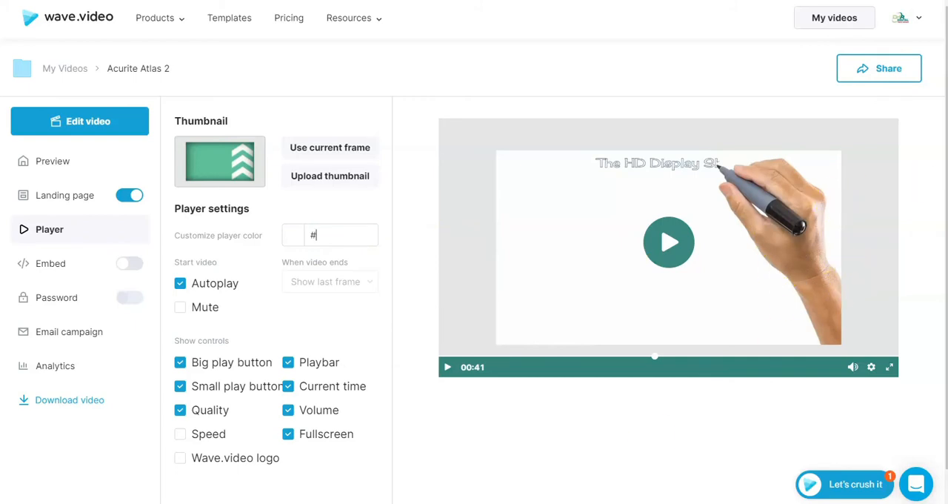
key("ctrl+v")
Copy the PDF-cover gold code #76653A from DHR ToolKit.txt in Notepad and set it as the player color
key("alt+Tab")
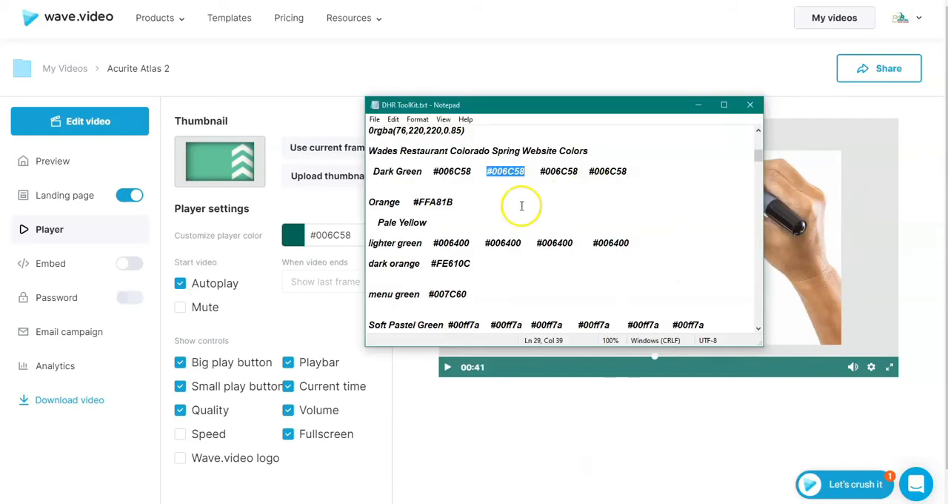
scroll(502, 263, "down", 1)
scroll(496, 266, "down", 1)
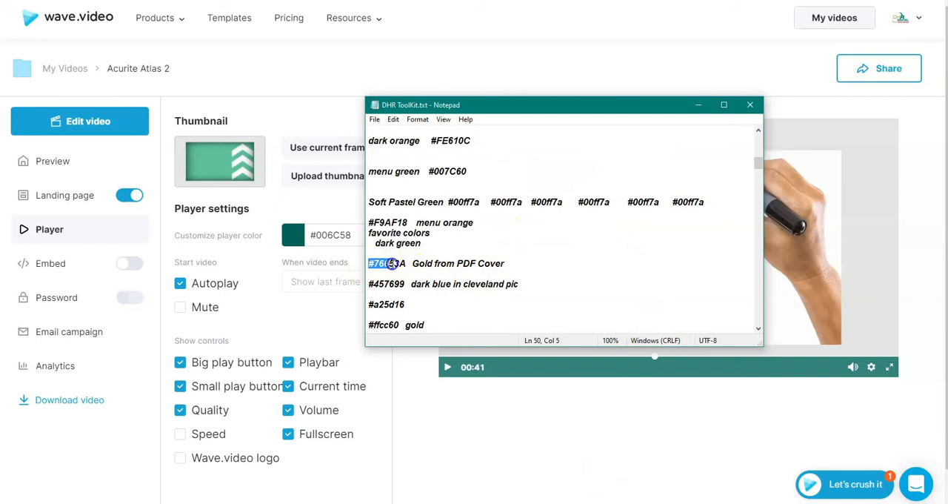
right_click(405, 263)
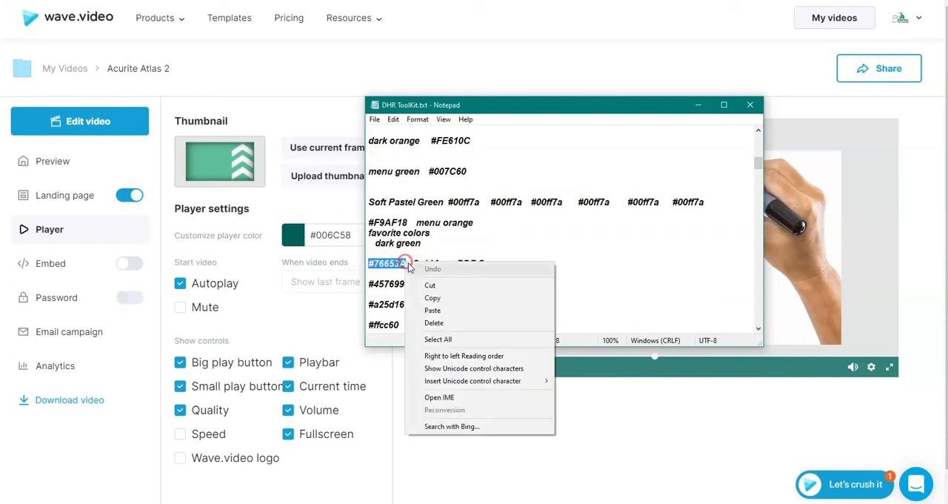
left_click(425, 299)
triple_click(348, 232)
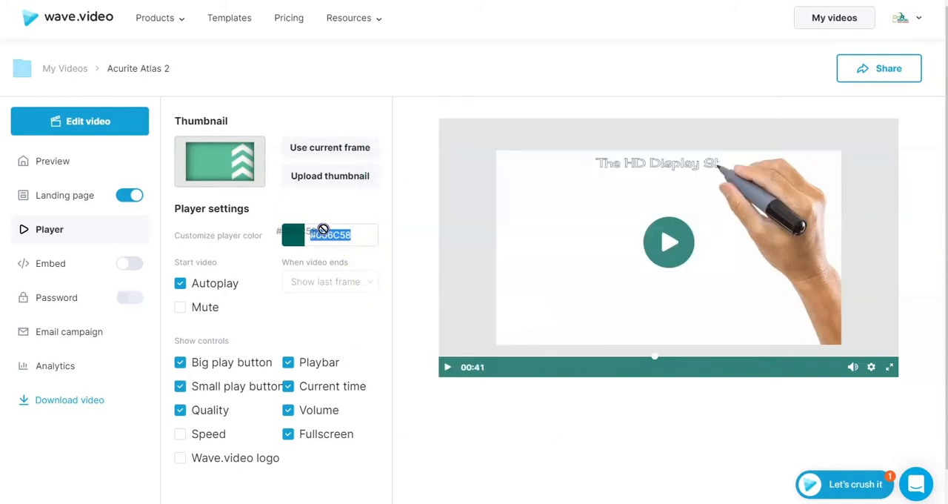
right_click(357, 240)
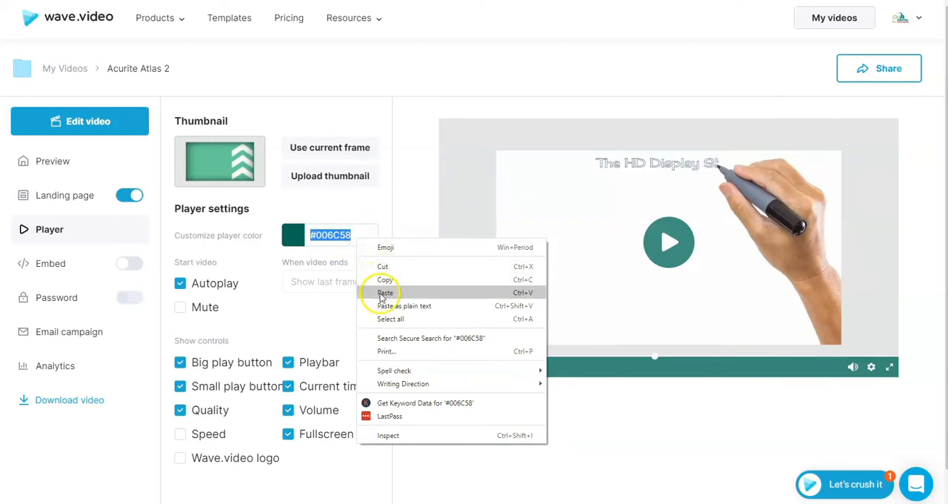
left_click(379, 292)
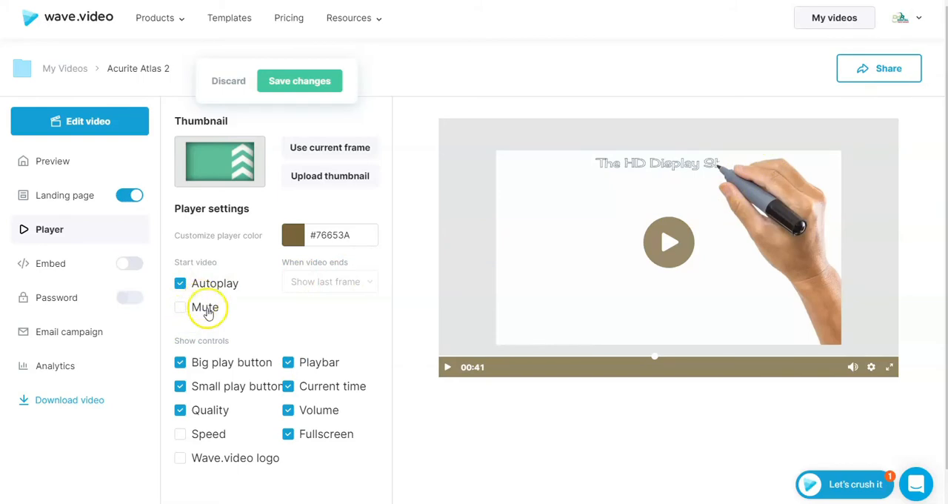
Try hiding the big play button and the playbar in the player controls, restoring each one
left_click(181, 363)
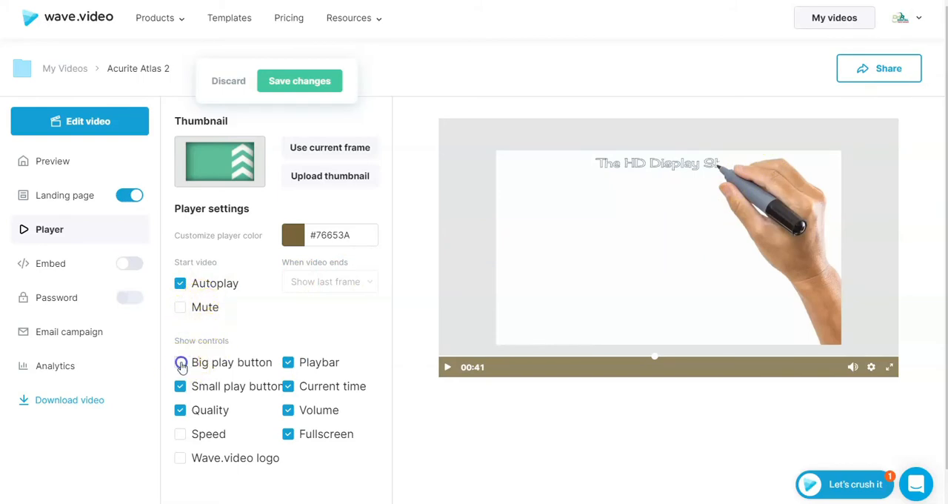
left_click(180, 363)
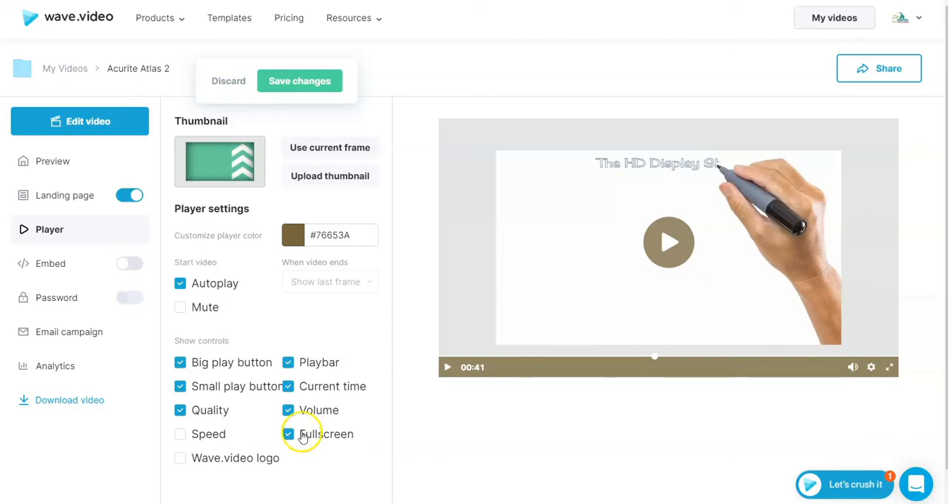
left_click(306, 364)
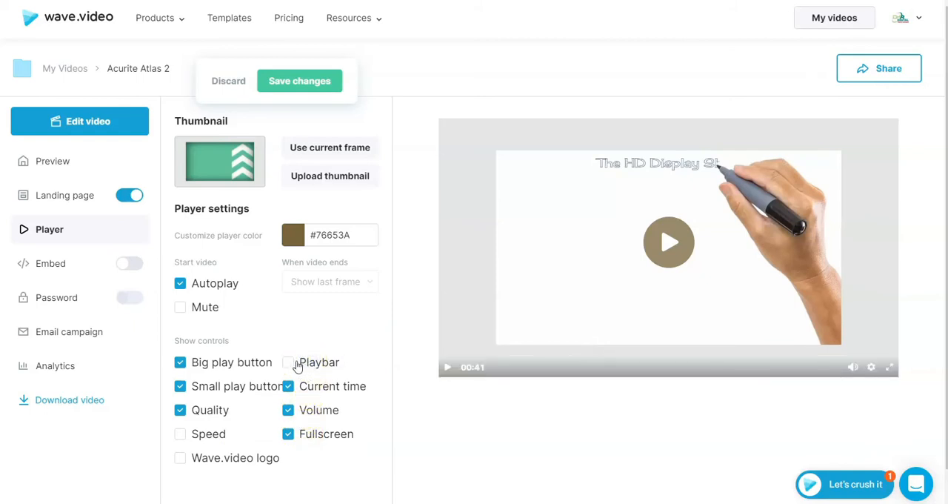
left_click(290, 363)
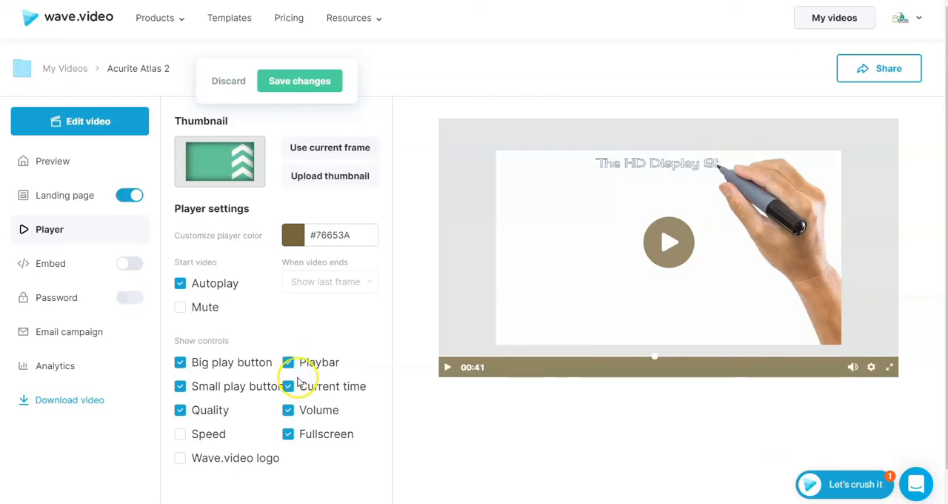
Open the video's embed settings and save the pending player changes
scroll(55, 274, "down", 1)
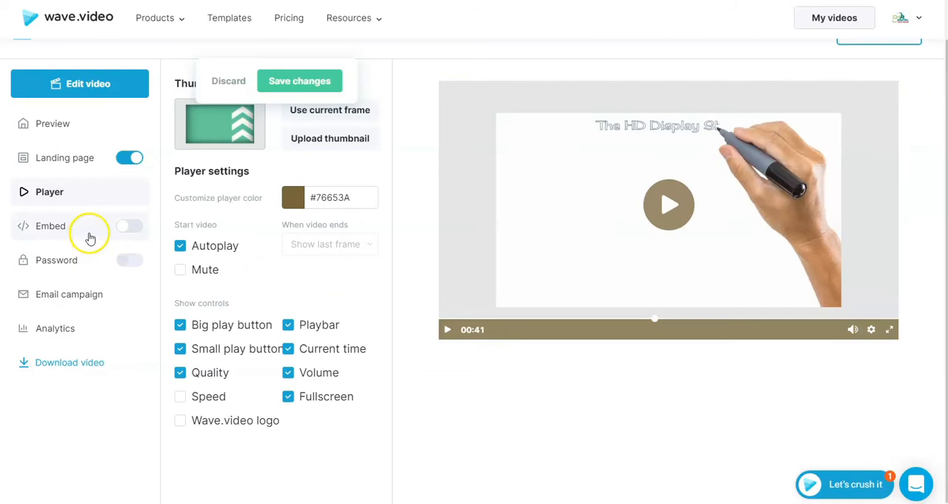
left_click(126, 227)
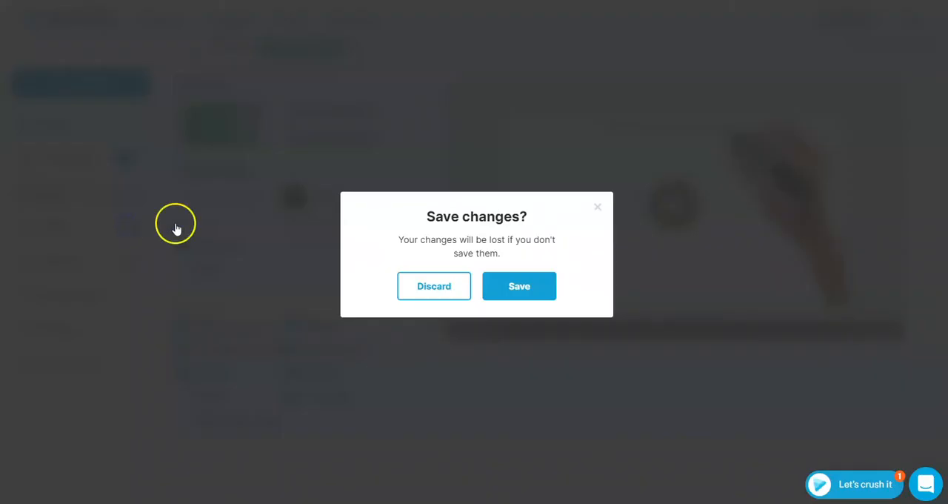
left_click(506, 289)
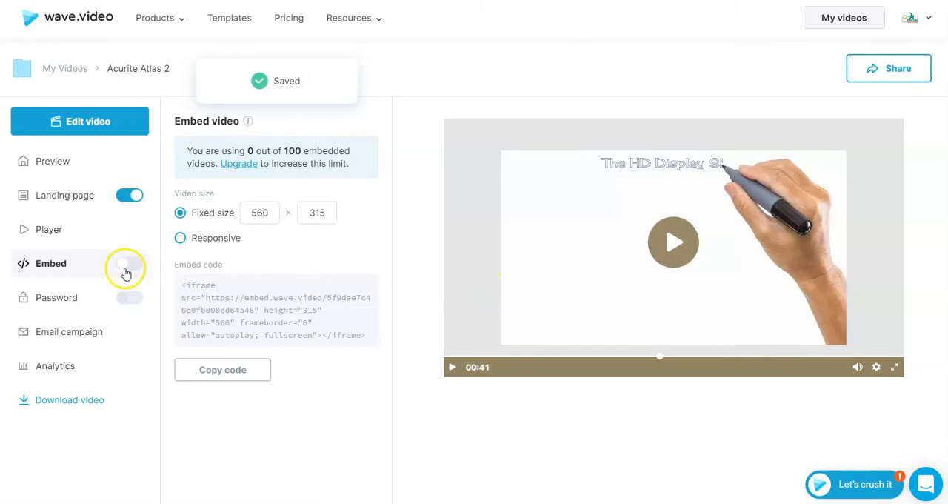
Try embedding with a responsive video size and the password option, and turn embedding off again
left_click(130, 265)
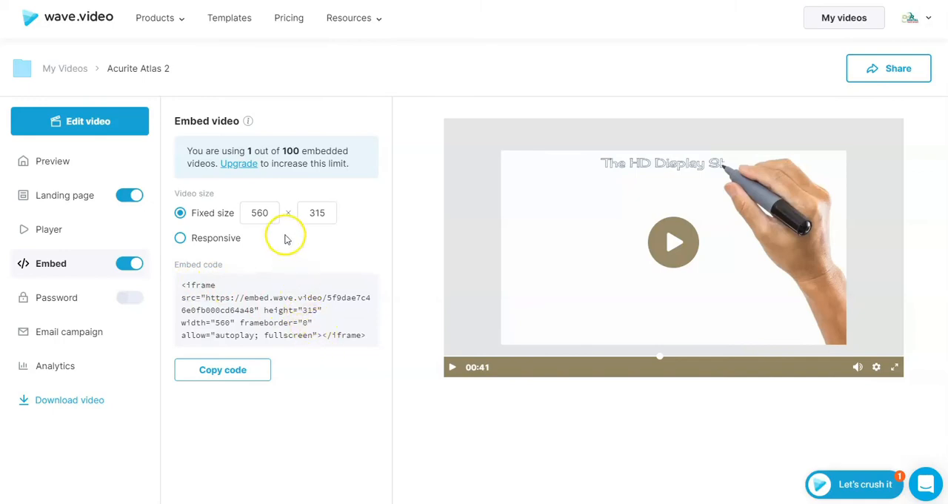
left_click(181, 239)
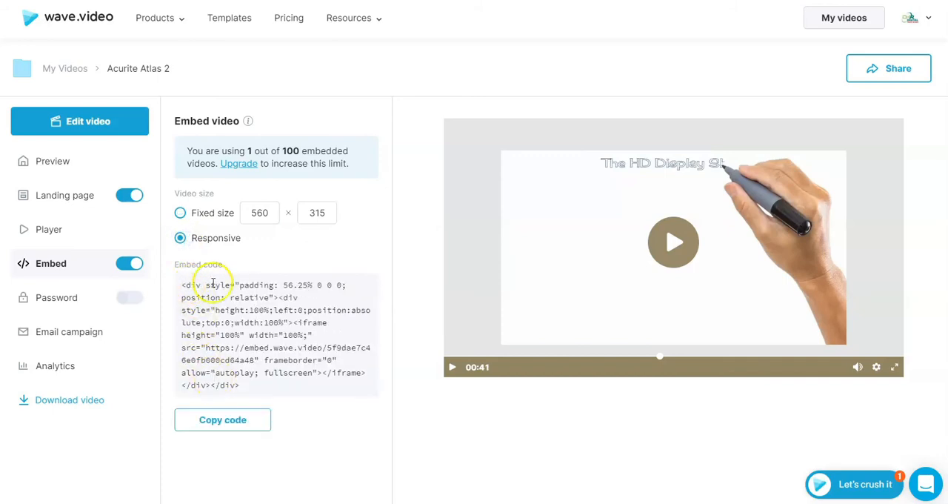
left_click(133, 299)
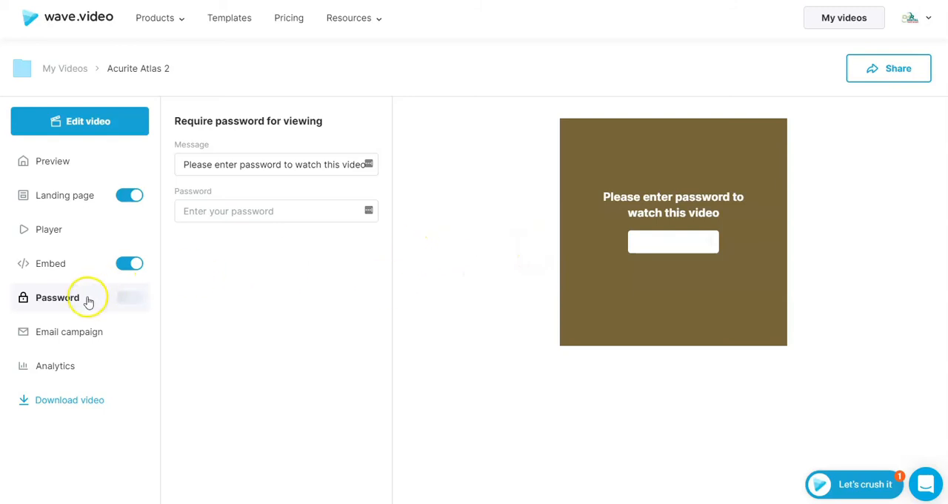
left_click(127, 264)
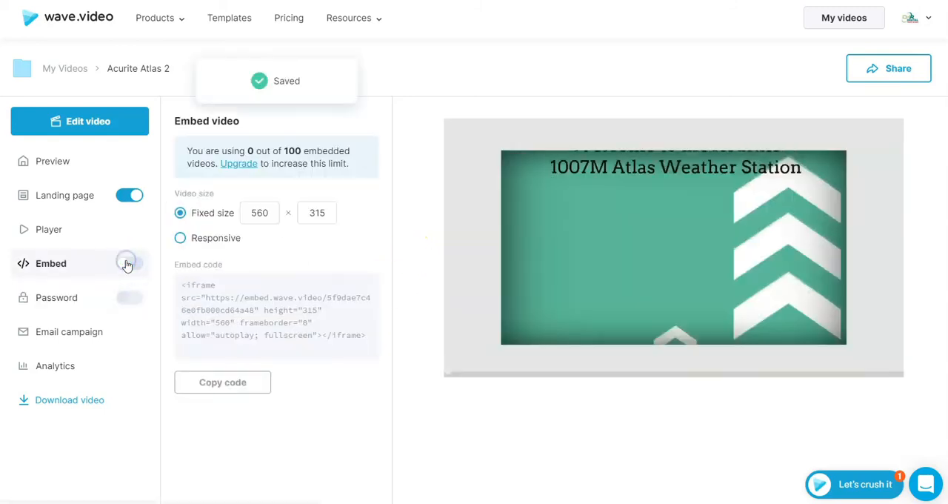
mouse_move(119, 298)
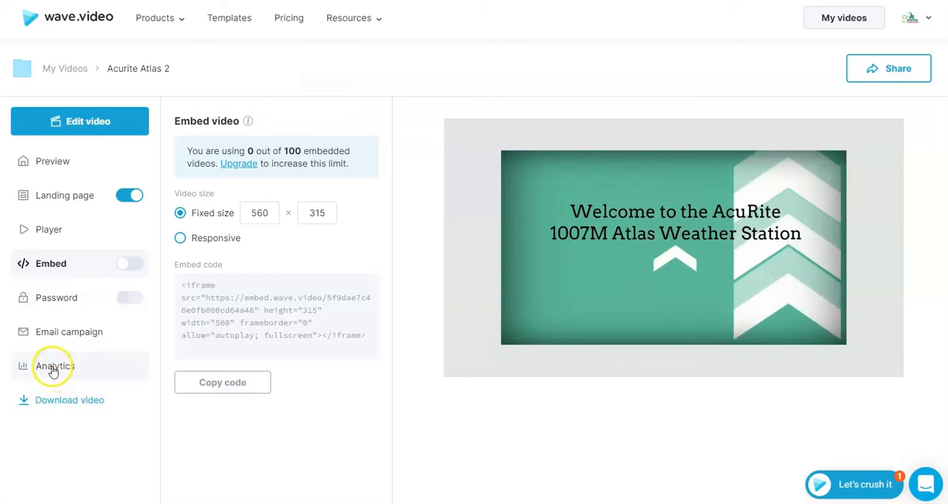
View the video's analytics example, and download the Acurite Atlas 2 video at 1920×1080 and open the downloaded MP4
left_click(52, 368)
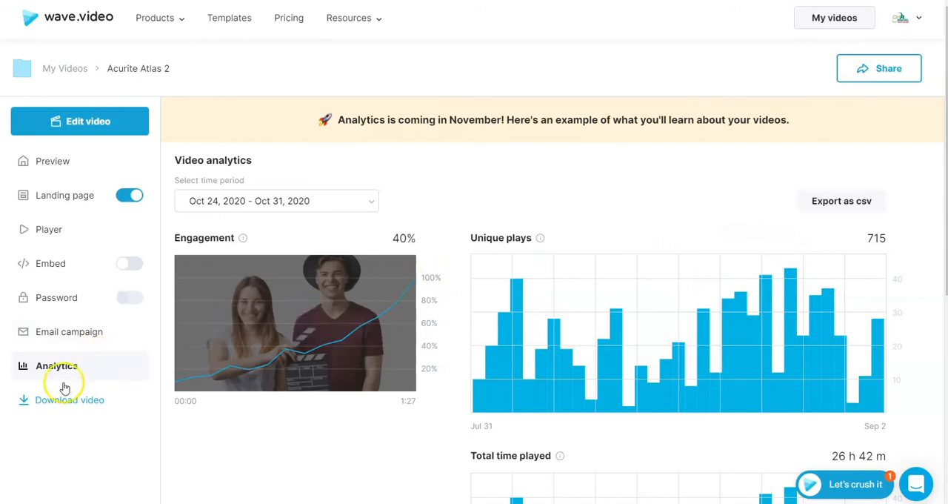
left_click(49, 403)
left_click(63, 442)
left_click(61, 442)
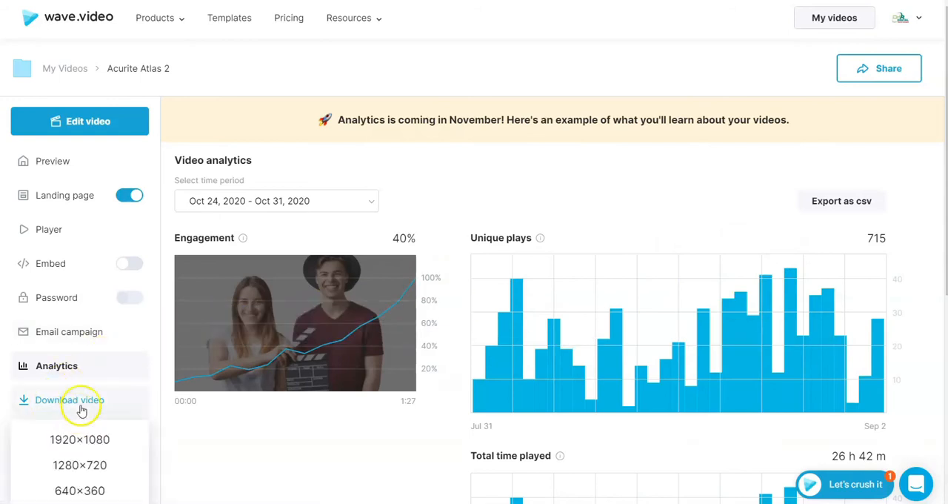
scroll(96, 367, "down", 1)
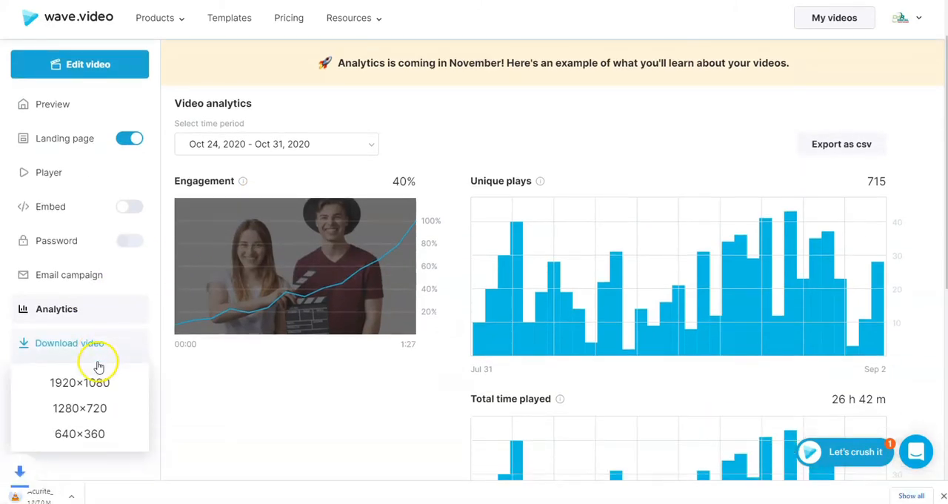
scroll(86, 372, "down", 2)
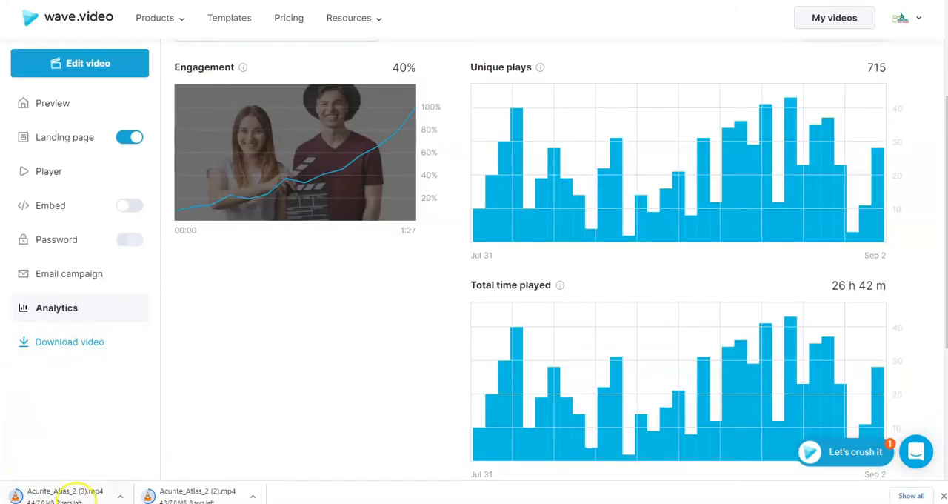
left_click(84, 491)
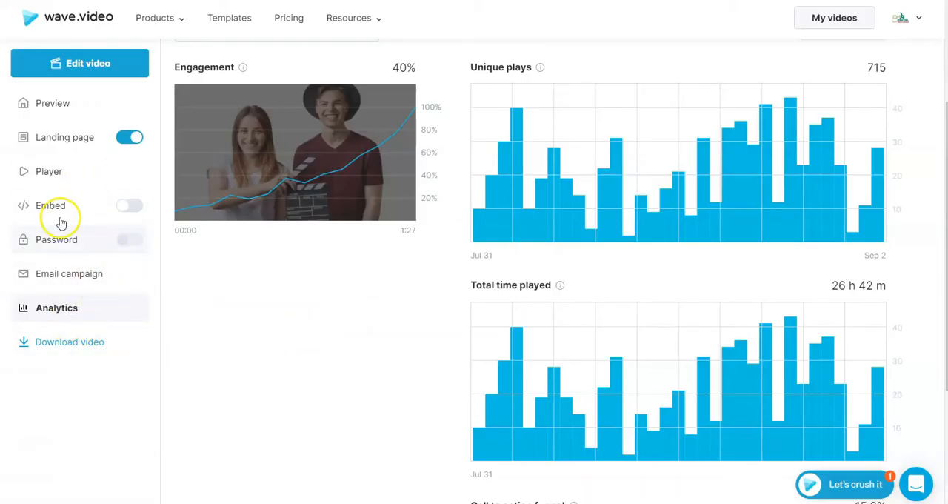
scroll(68, 324, "down", 1)
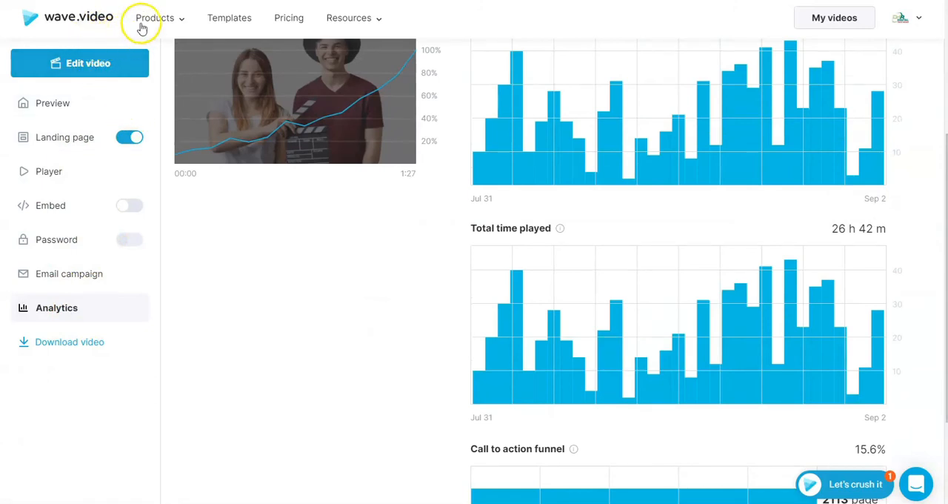
mouse_move(153, 22)
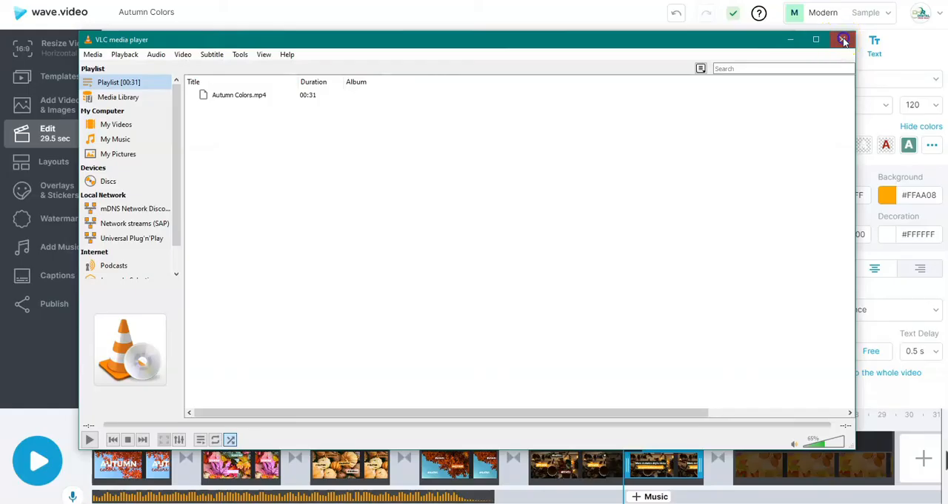
Close VLC media player and leave the Autumn Colors editor for the My Videos page
left_click(844, 41)
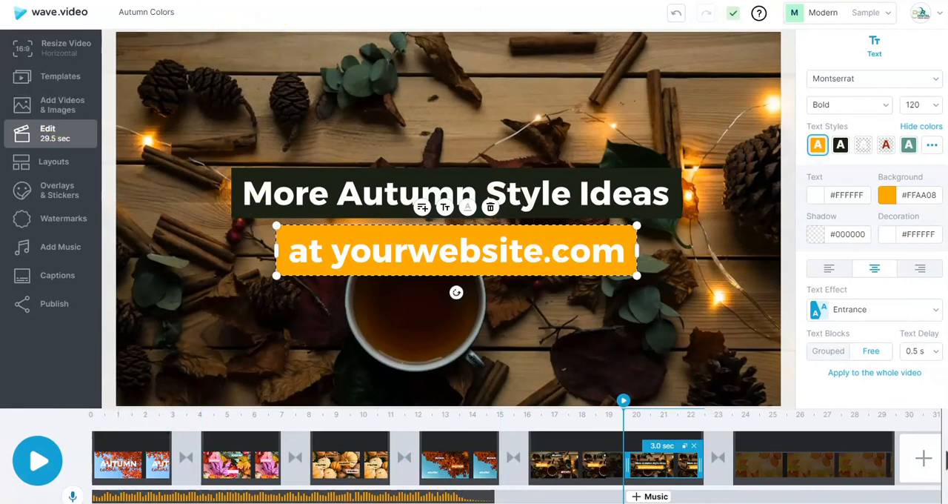
left_click(46, 18)
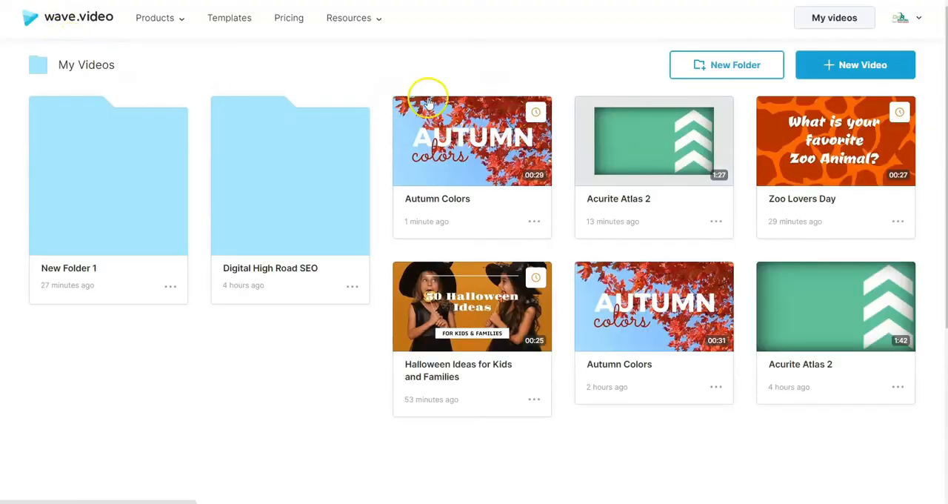
Start a new video from stock videos and images
mouse_move(159, 23)
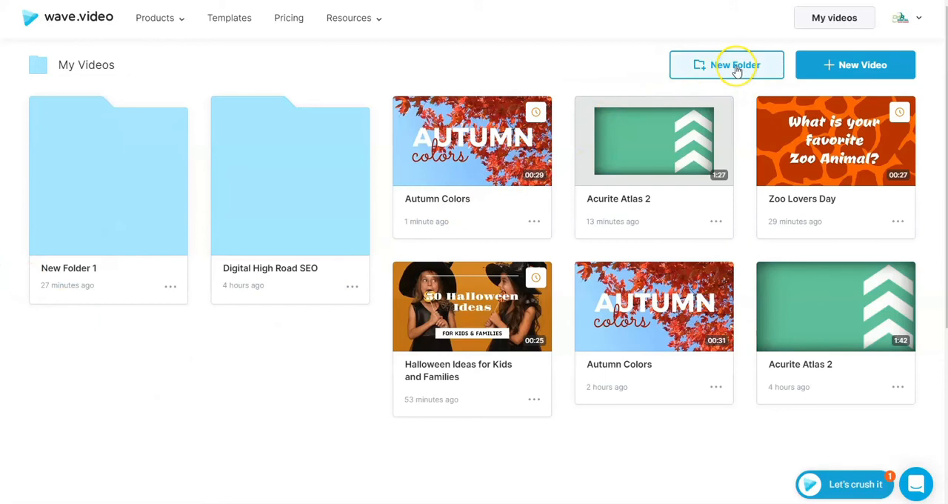
left_click(813, 65)
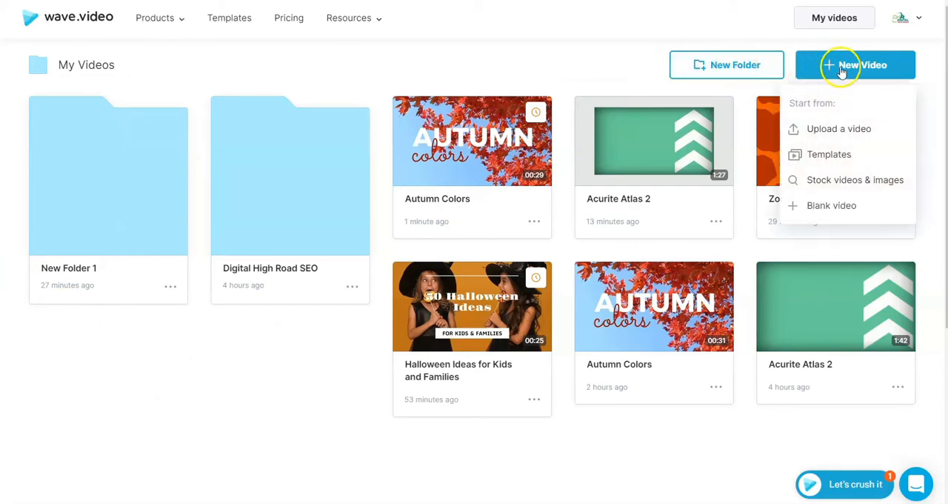
left_click(828, 182)
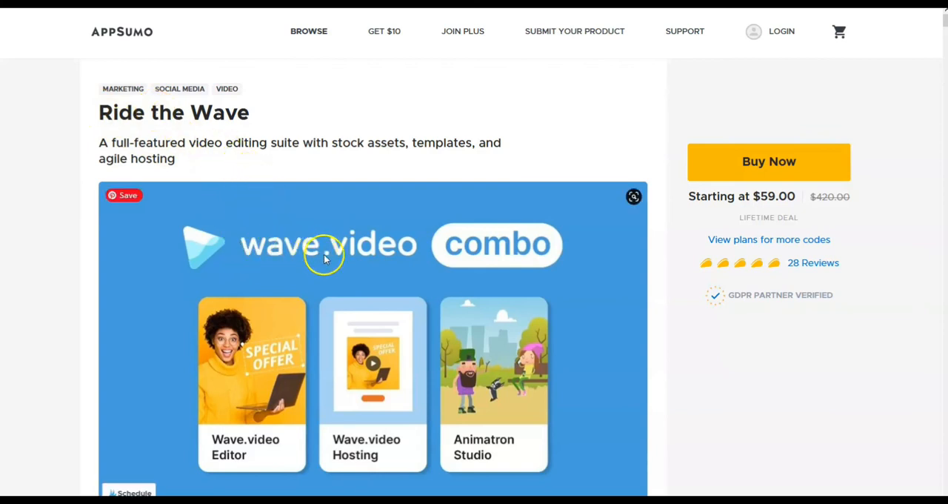
Read through the Wave.video combo deal description and its feature sections on the AppSumo page
scroll(495, 232, "down", 1)
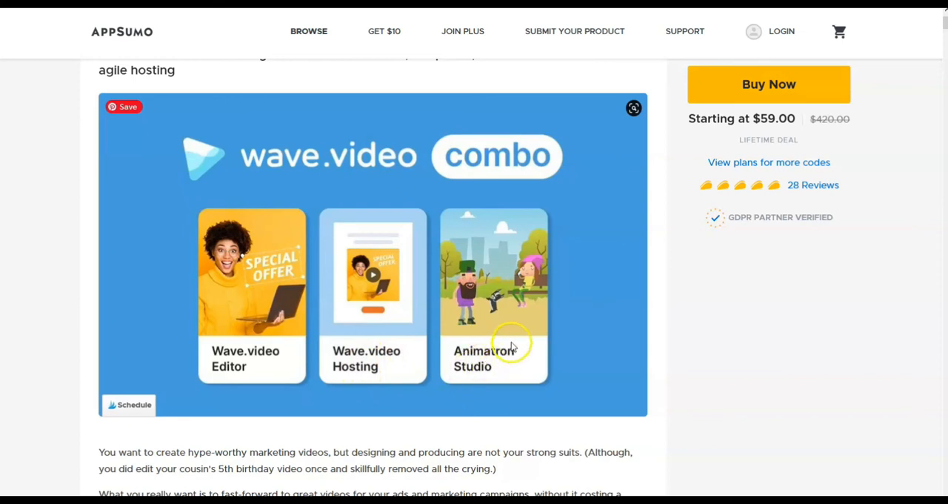
scroll(511, 346, "down", 10)
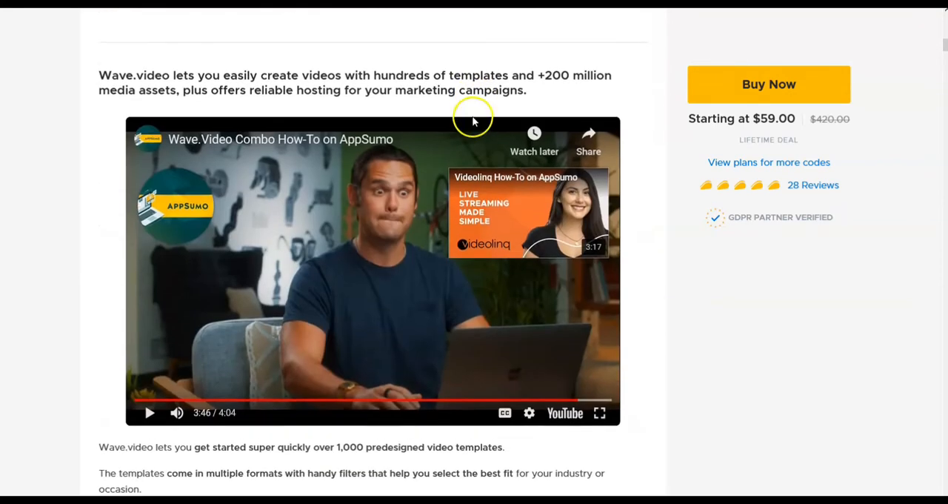
scroll(474, 121, "down", 9)
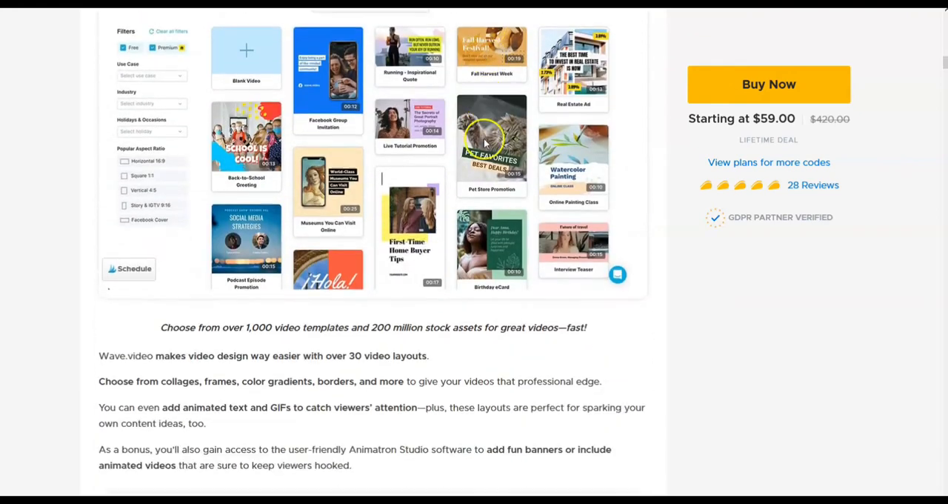
scroll(485, 143, "down", 10)
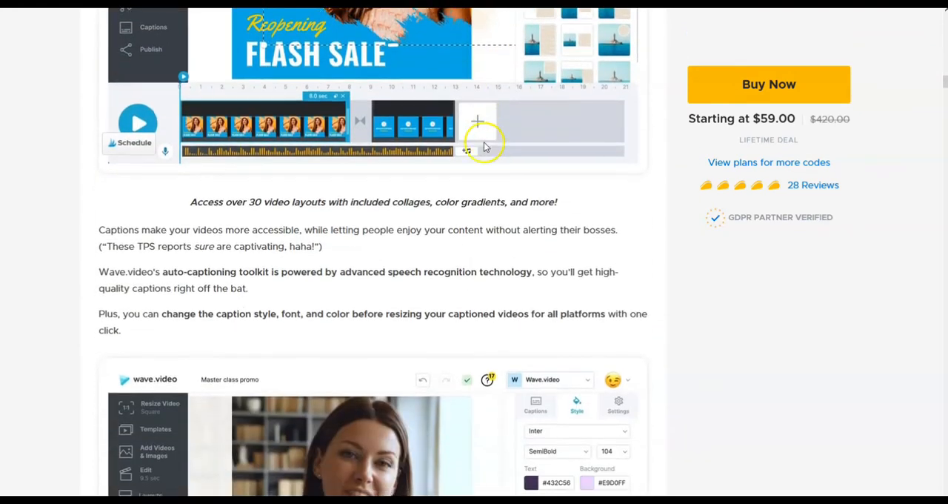
scroll(485, 146, "down", 10)
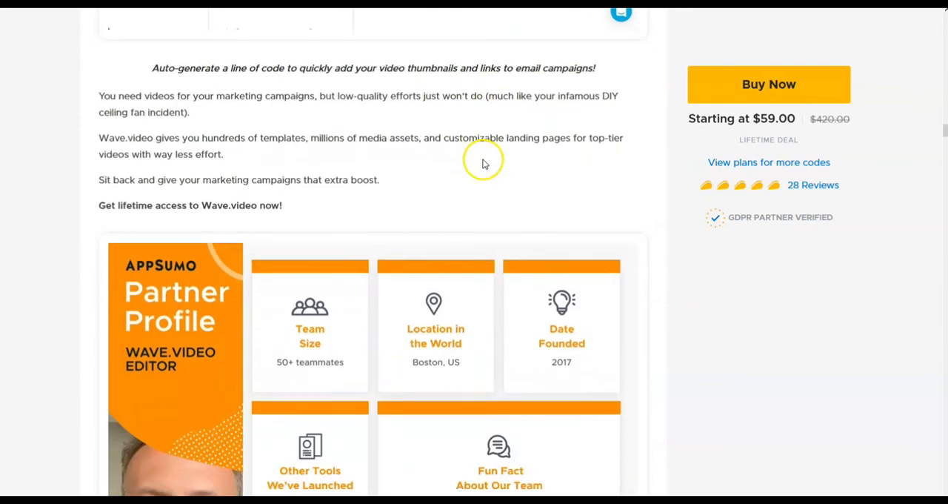
Review the Wave.video deal's partner profile, deal terms, plan comparison and auto-captioning and landing page sections on the AppSumo page
scroll(482, 163, "down", 4)
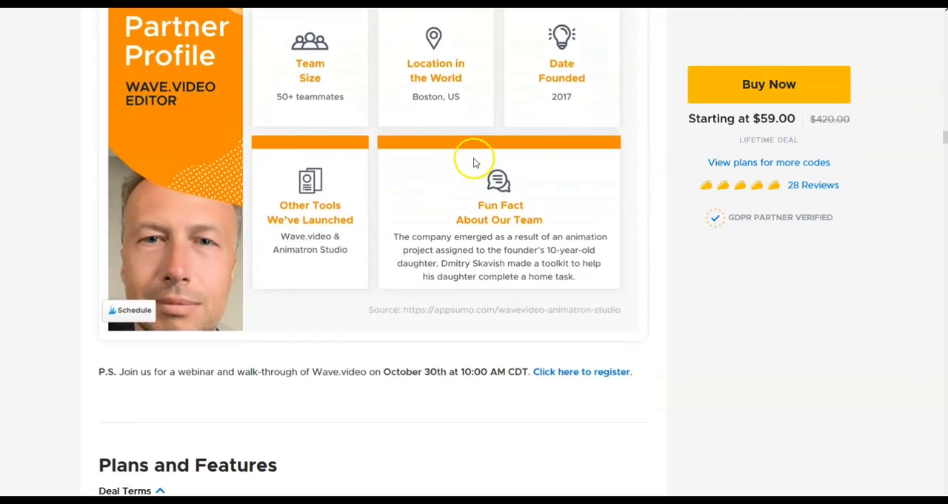
scroll(448, 127, "down", 8)
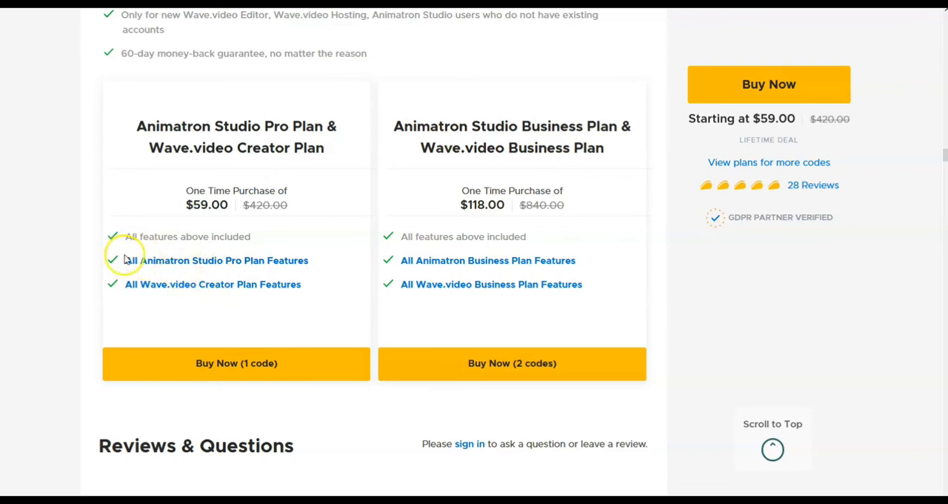
scroll(336, 225, "up", 5)
scroll(194, 352, "down", 1)
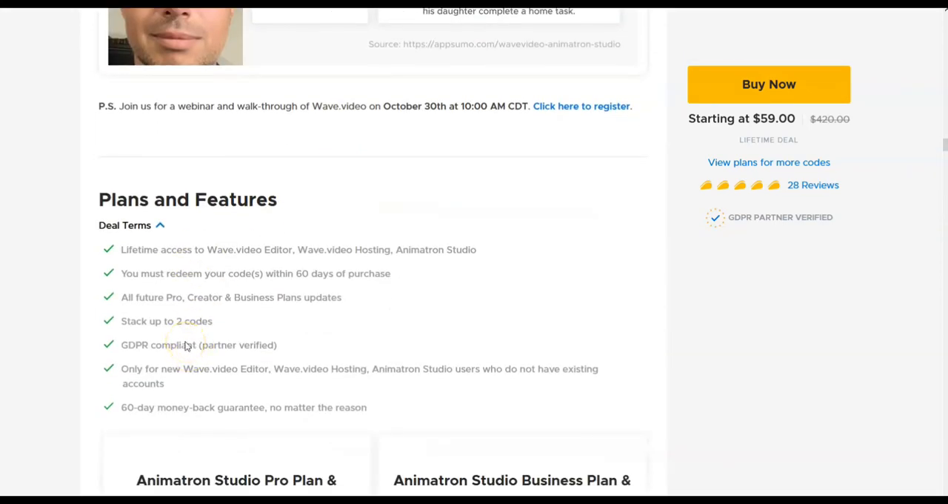
scroll(383, 311, "up", 1)
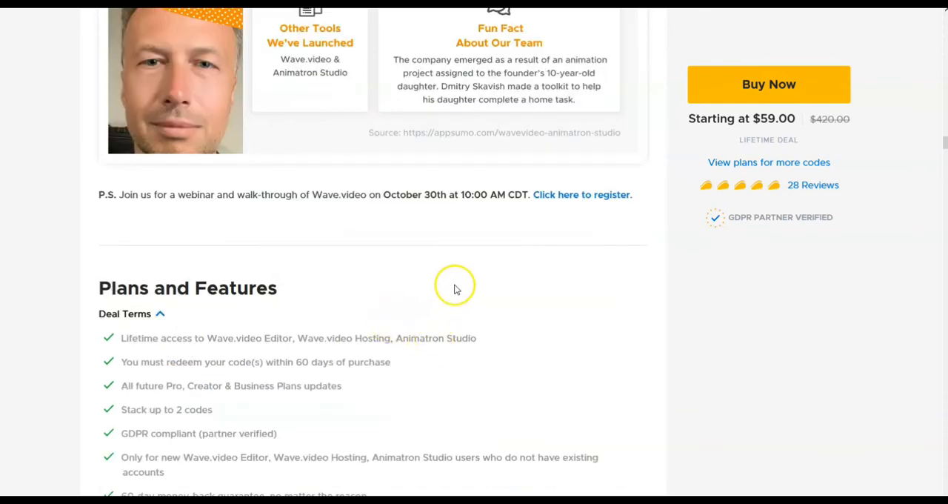
scroll(444, 286, "up", 3)
scroll(437, 282, "up", 6)
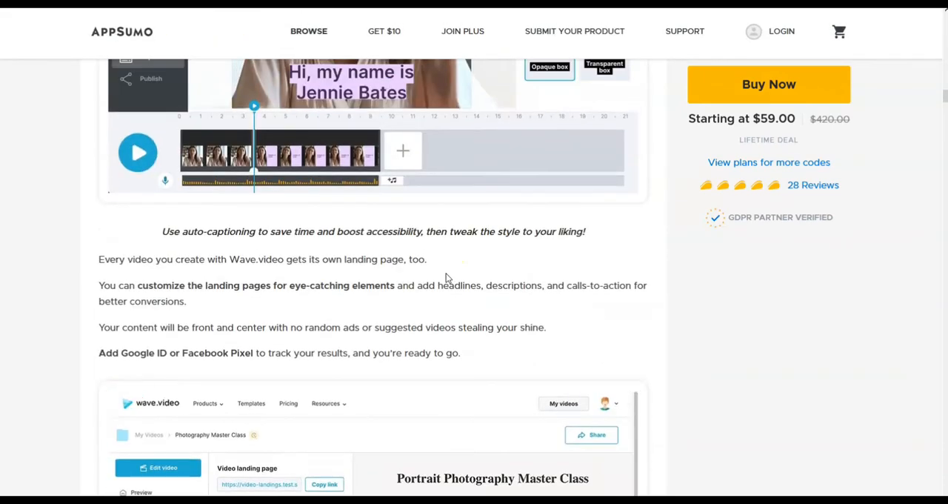
scroll(440, 269, "up", 1)
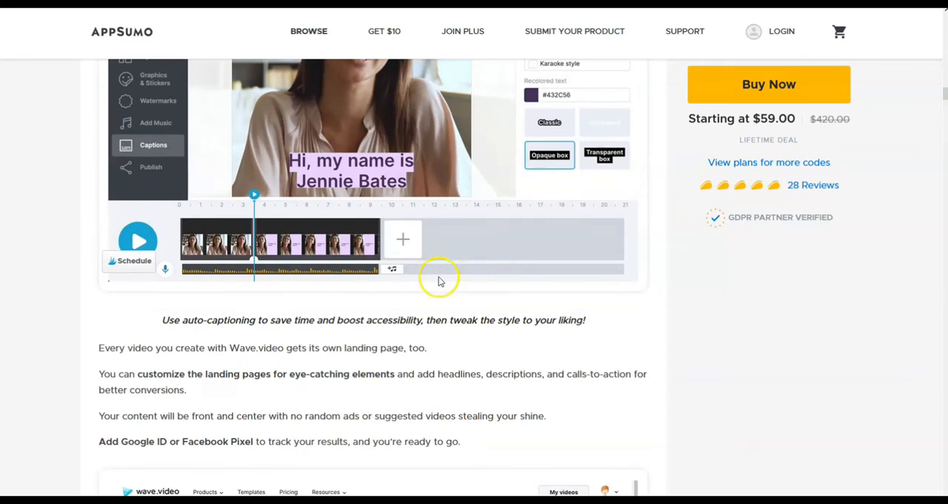
scroll(440, 280, "down", 10)
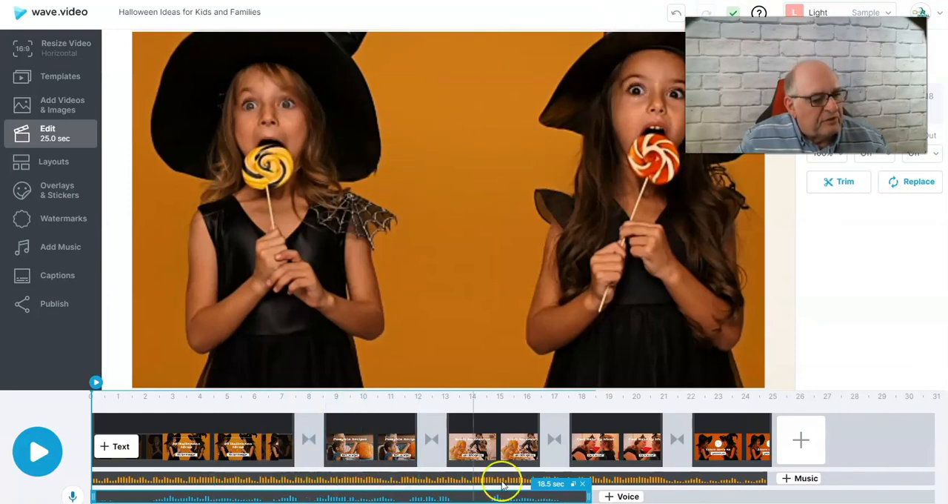
Delete the Cool Make Up Ideas clip and the closing logo clip from the Halloween video, and open the voice audio options
left_click(605, 434)
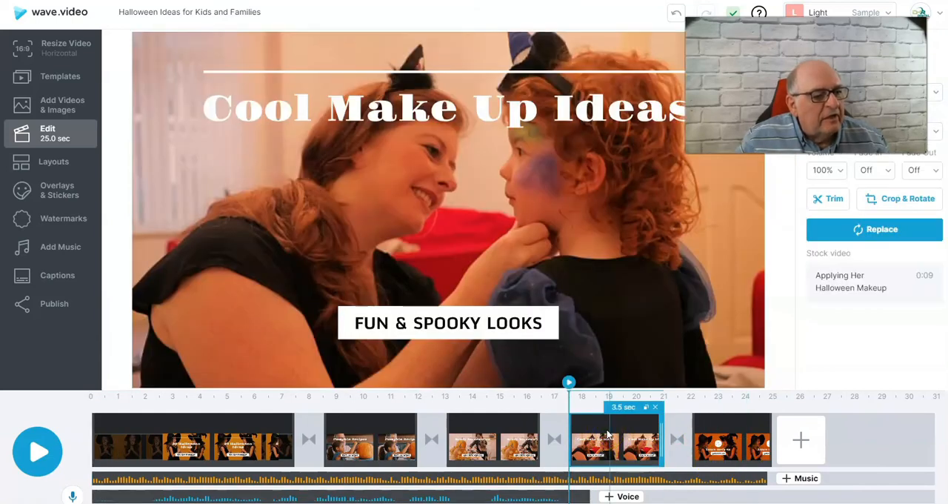
left_click(654, 408)
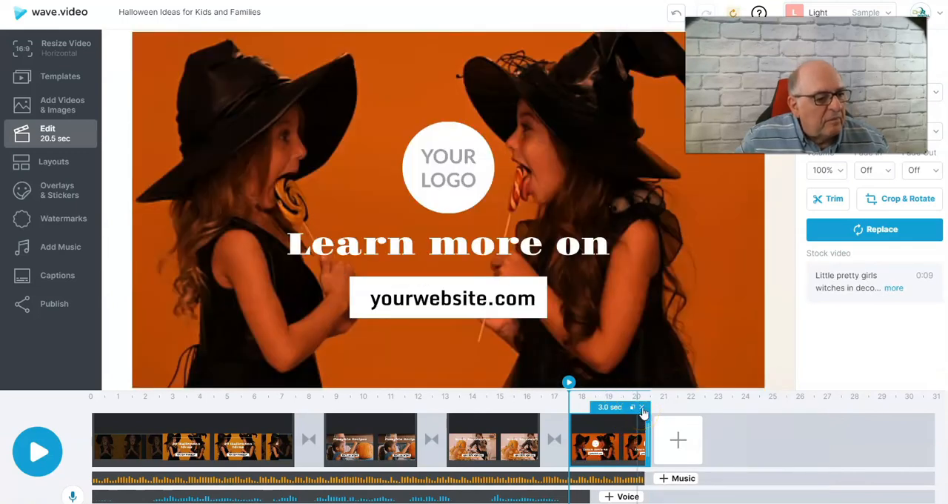
left_click(642, 408)
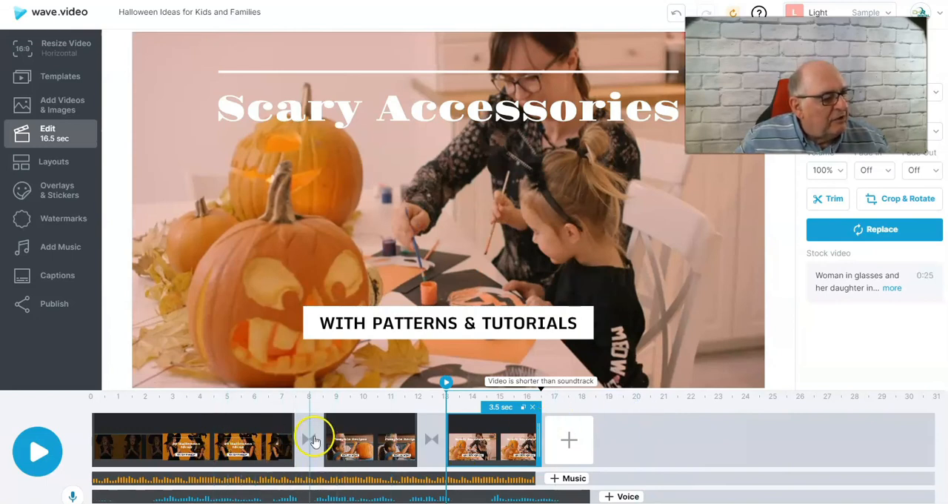
left_click(73, 495)
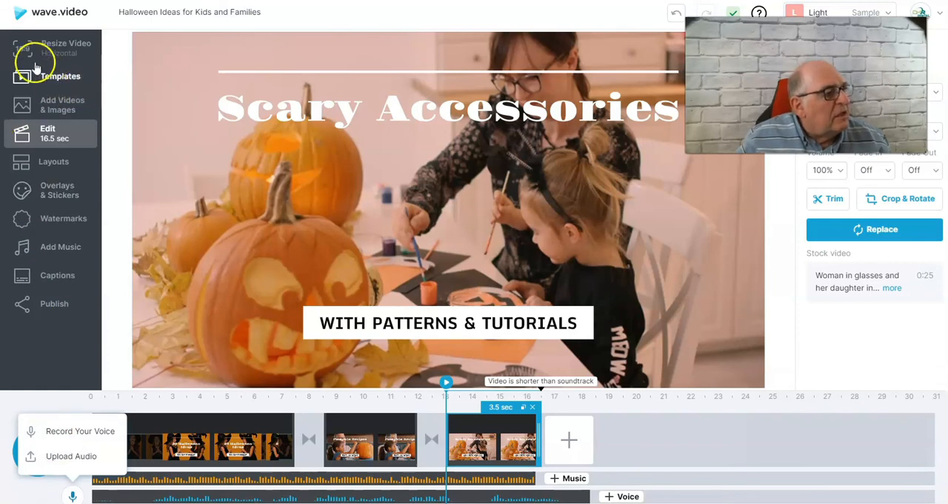
Resize the Halloween video to the YouTube 16:9 Skippable format, and switch it to the Facebook 1:1 Square format
left_click(51, 48)
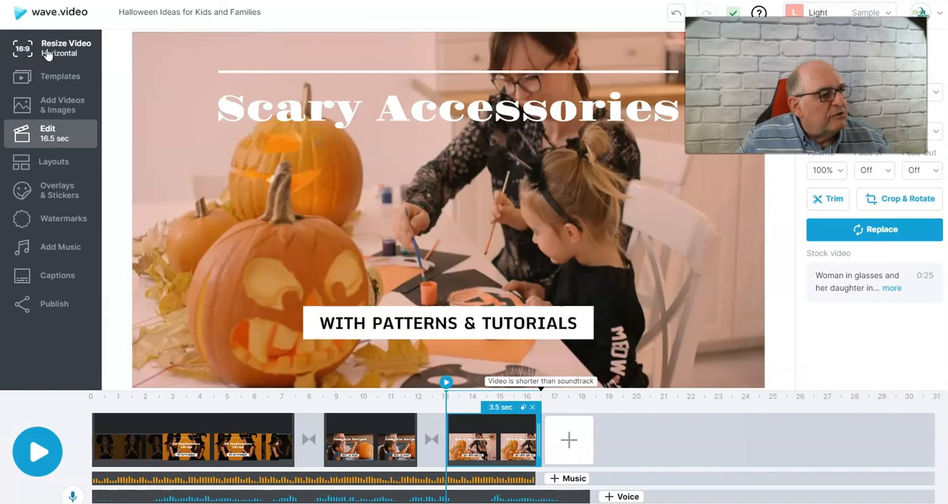
left_click(46, 55)
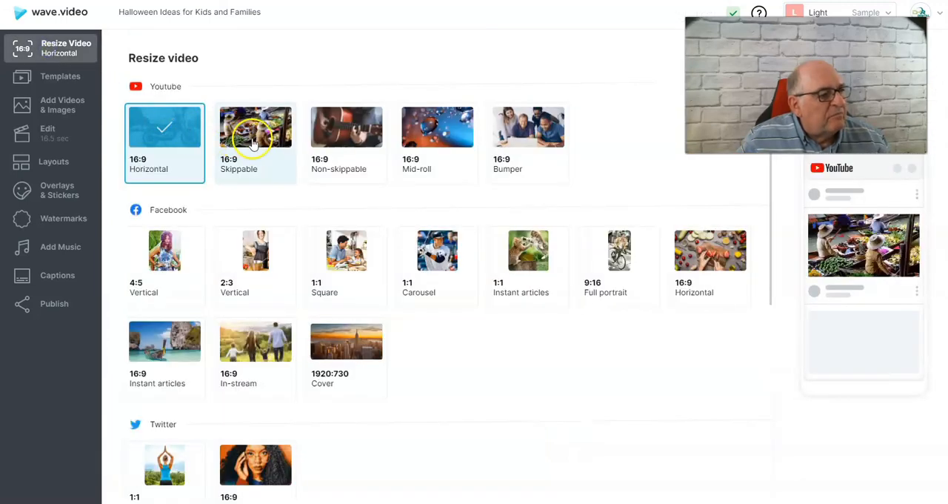
left_click(253, 141)
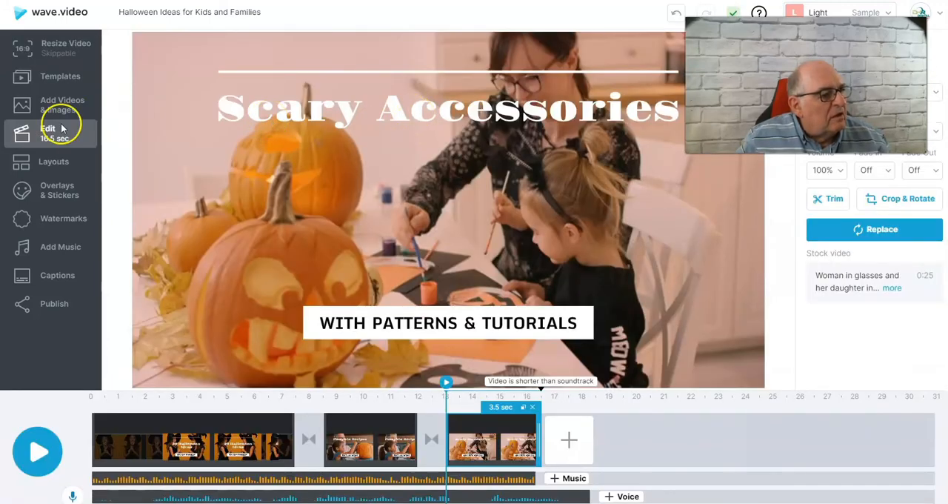
left_click(46, 49)
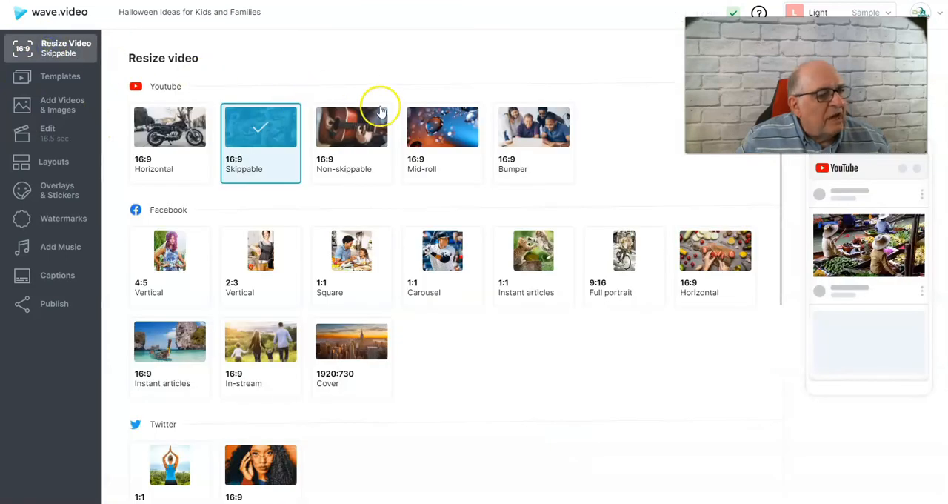
left_click(349, 254)
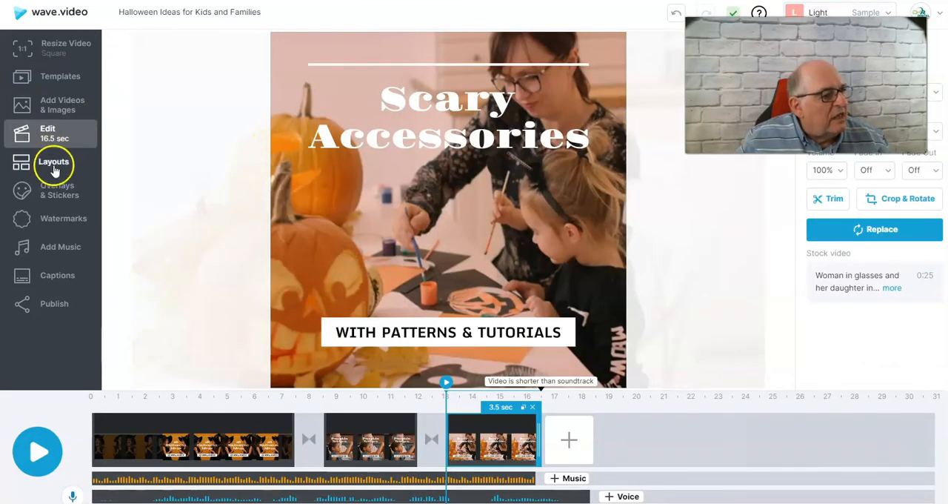
Look through the clip layouts, and add the red flower Nature sticker to the Scary Accessories clip, moving it beyond the picture's upper right edge
left_click(53, 169)
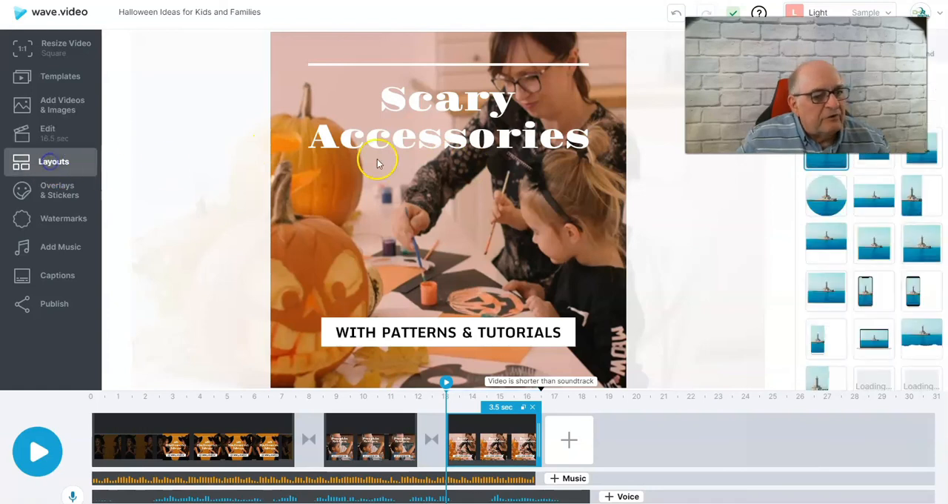
scroll(847, 275, "down", 8)
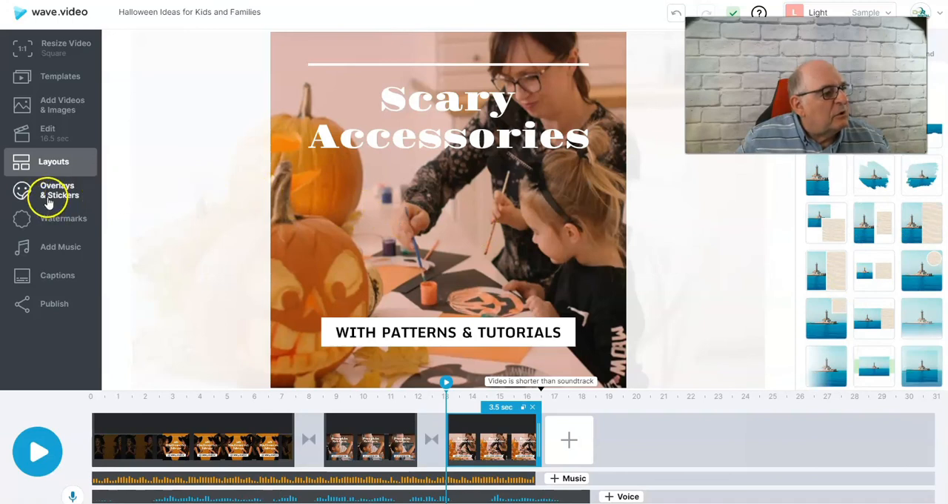
left_click(47, 198)
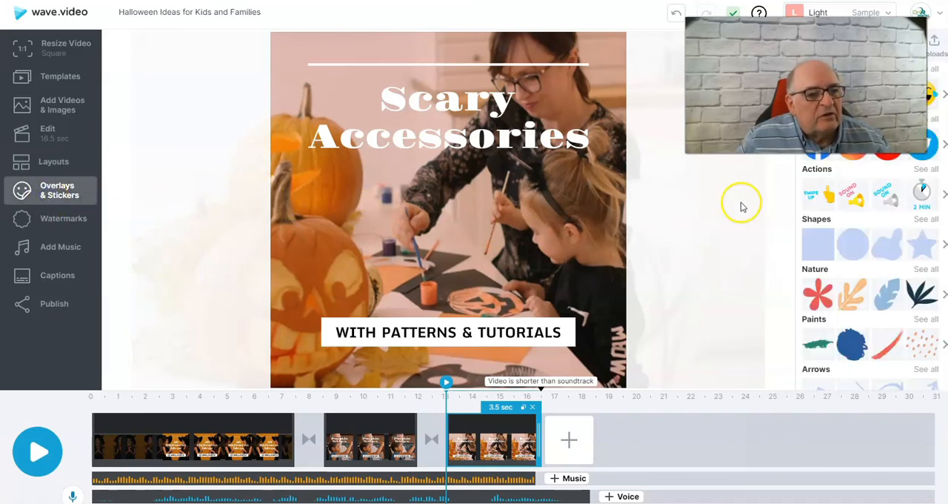
scroll(834, 180, "down", 3)
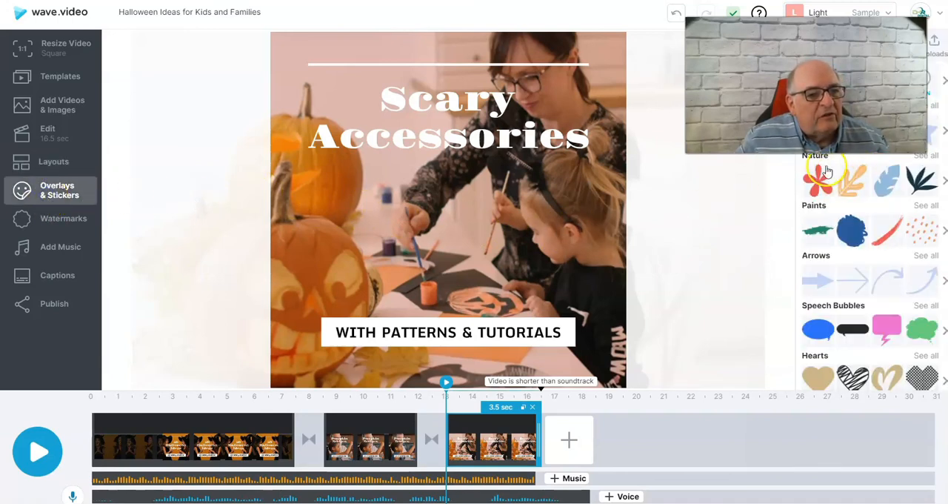
left_click(819, 178)
left_click_drag(446, 211, 702, 156)
left_click(666, 134)
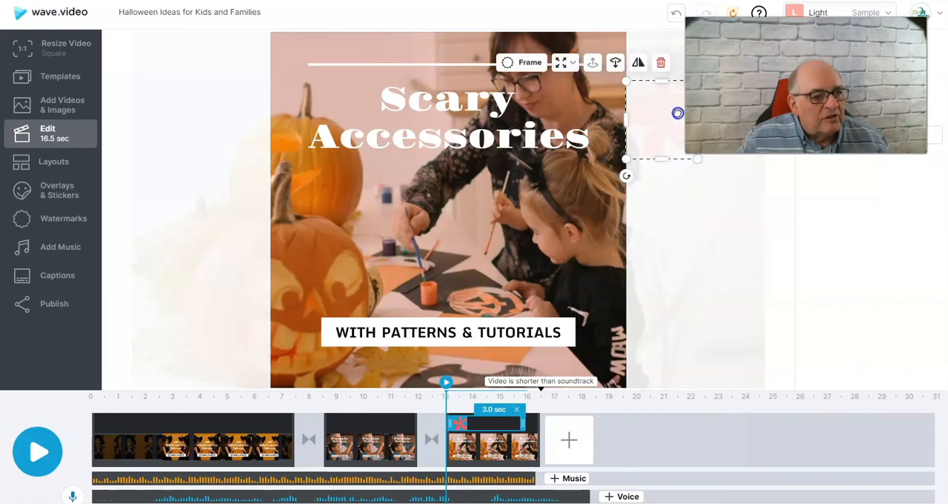
left_click(677, 78)
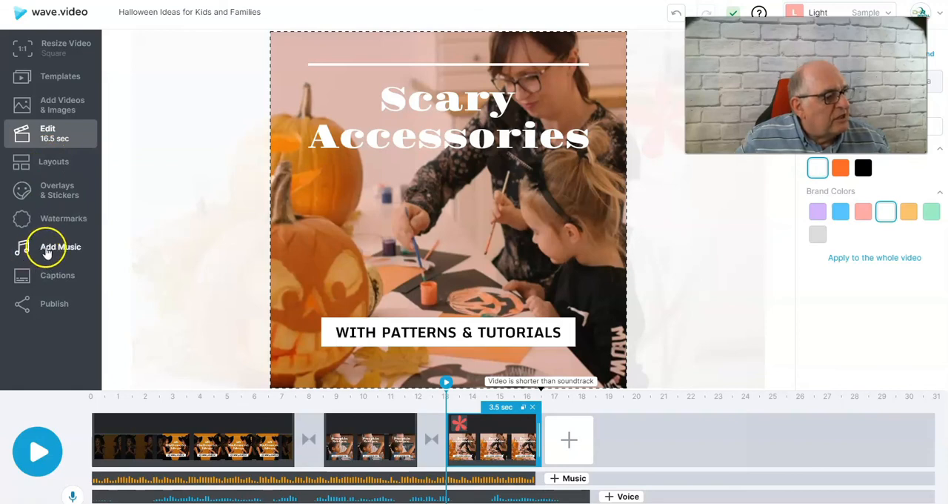
Look through the music library categories, the captions options and the Acurite Atlas 2 video's publishing and export options
left_click(46, 250)
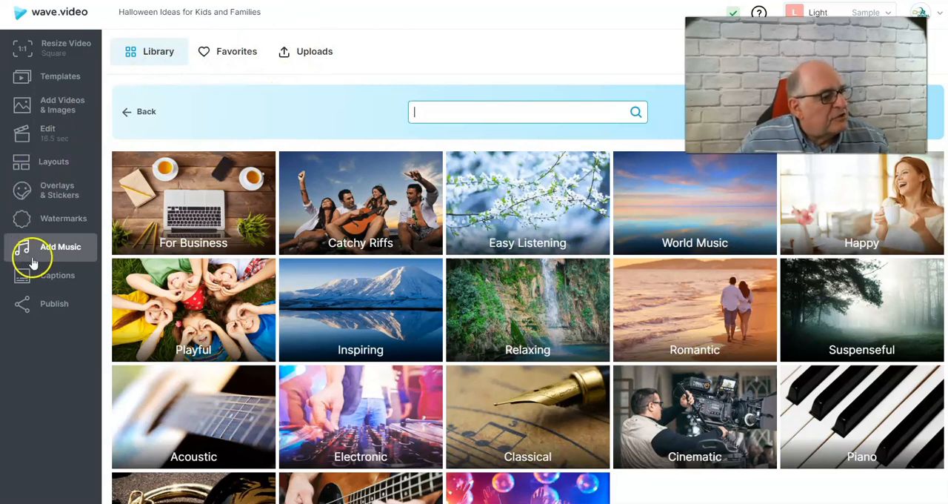
left_click(52, 277)
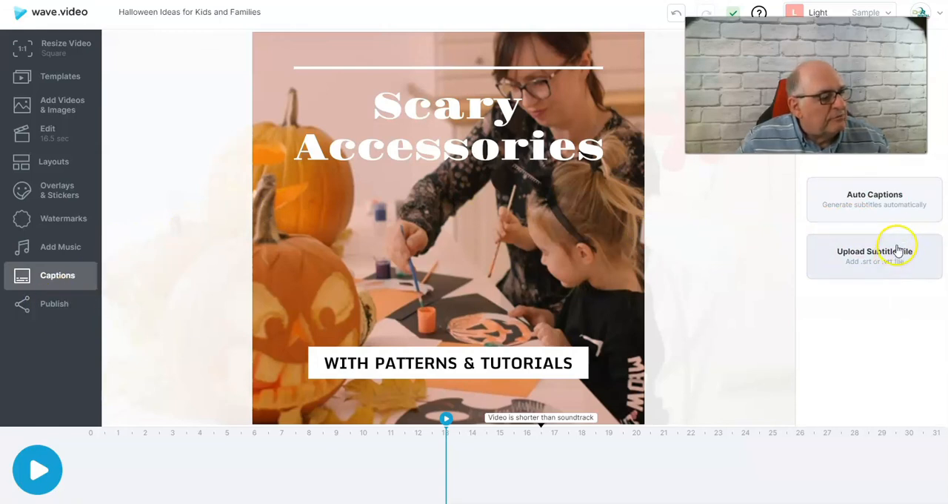
left_click(45, 311)
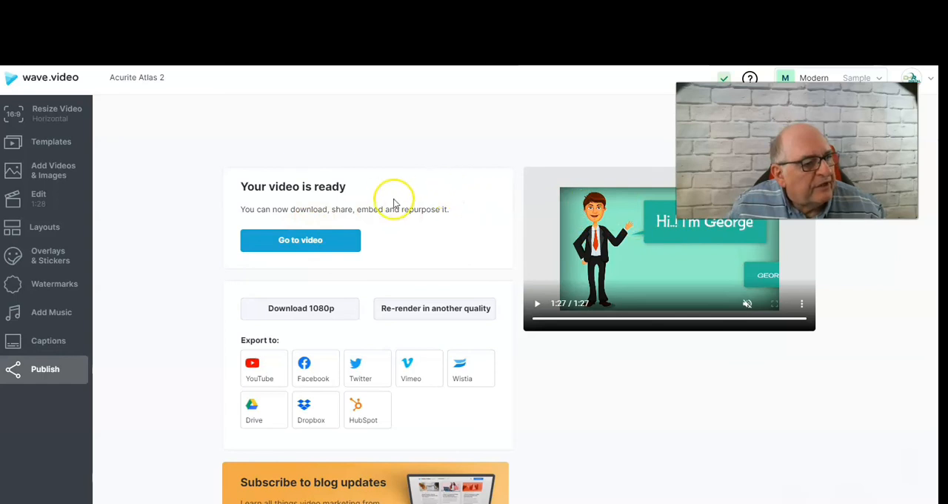
scroll(468, 184, "down", 1)
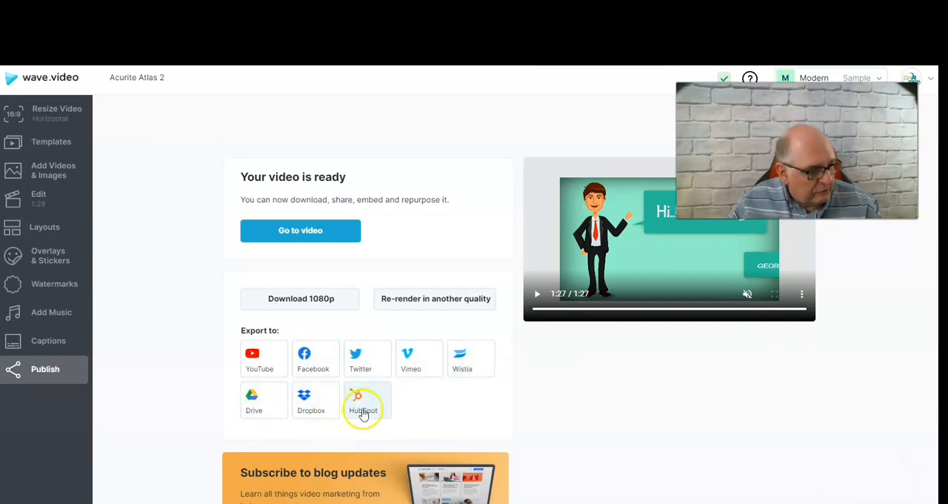
Connect YouTube as an export destination for Acurite Atlas 2 by choosing a Google account and allowing Wave.video to manage its YouTube videos
left_click(257, 356)
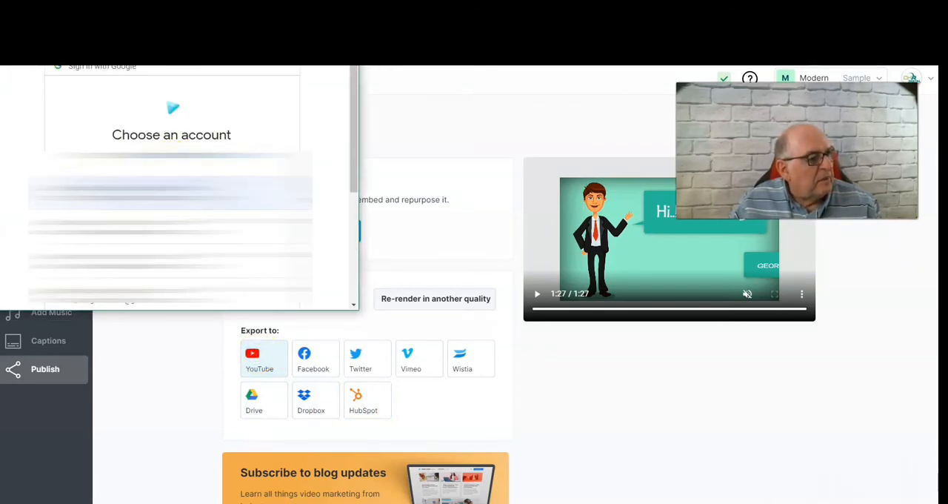
left_click(174, 192)
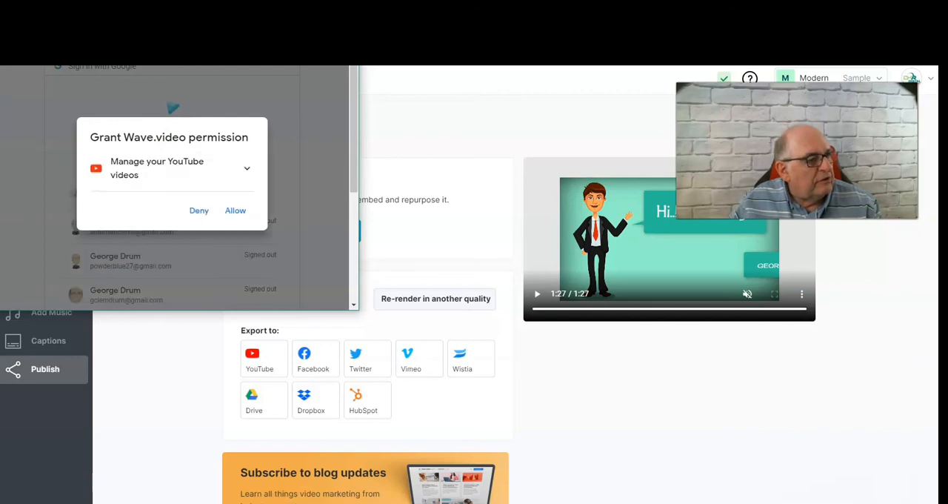
left_click(235, 211)
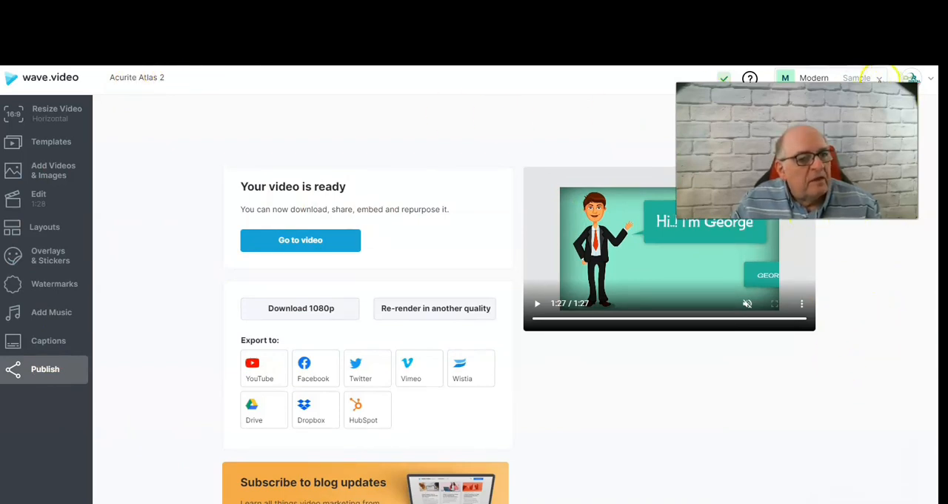
Return to the My Videos page and view the available actions for the Acurite Atlas 2 video
left_click(59, 79)
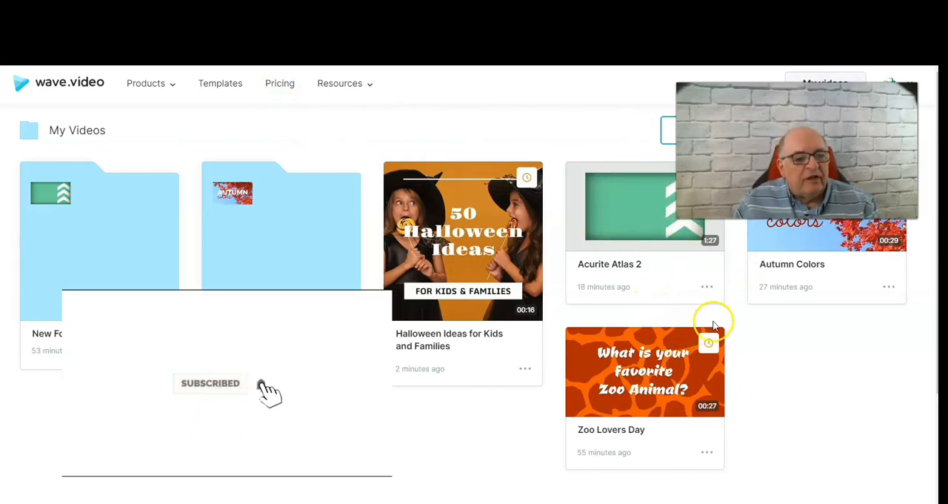
left_click(711, 298)
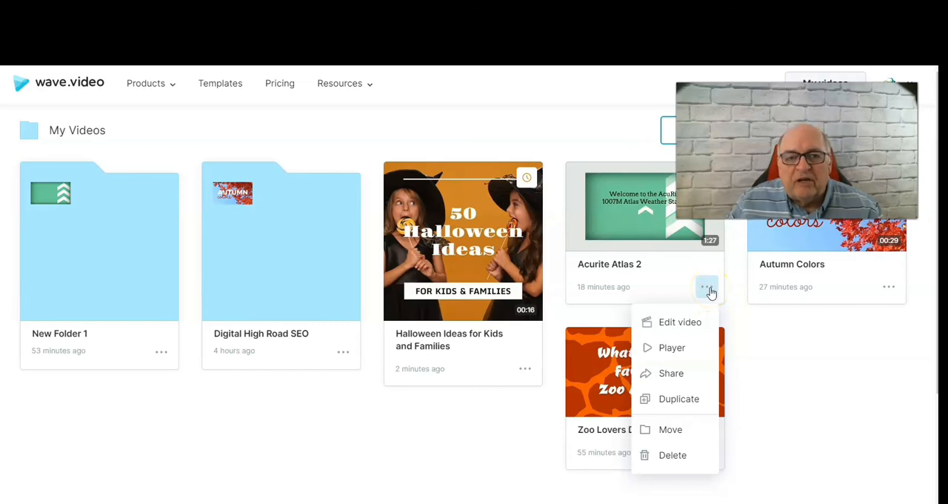
left_click(709, 289)
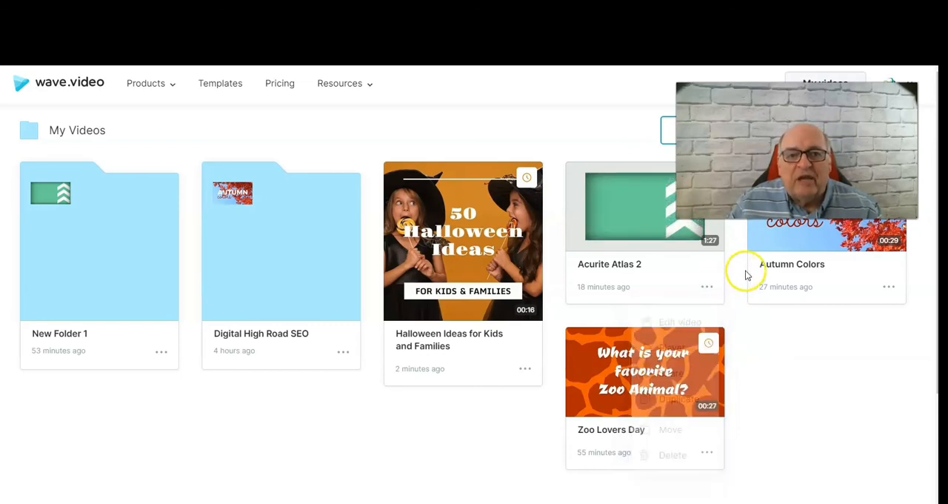